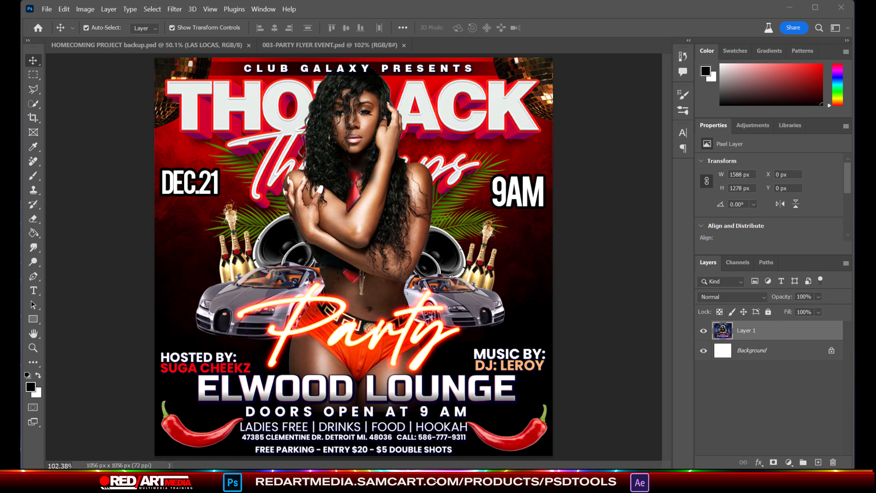
key("alt+Tab")
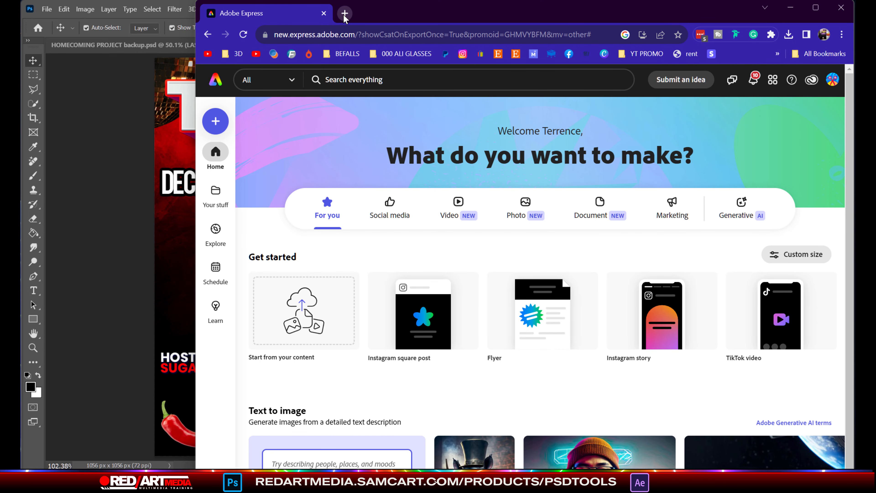
left_click(344, 15)
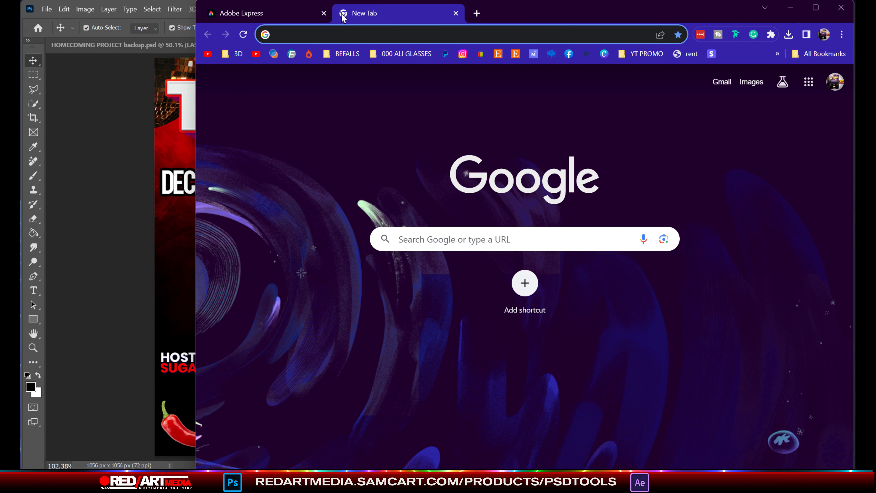
left_click(96, 150)
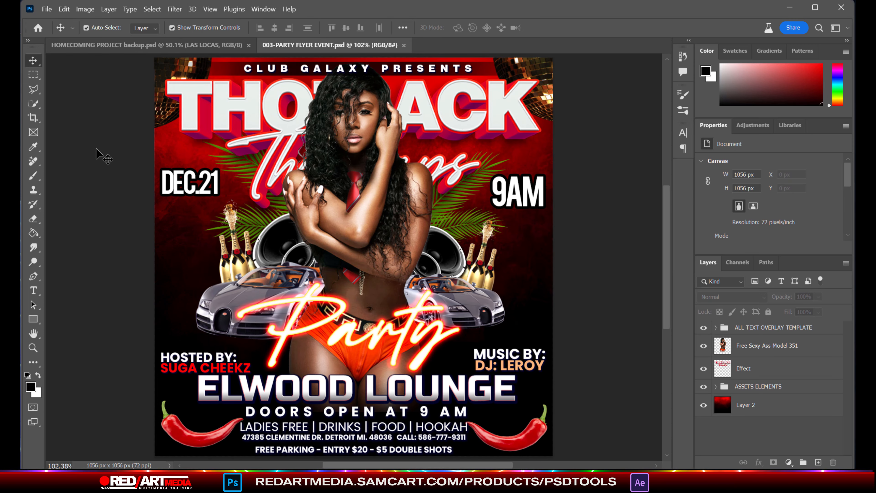
Move the right Bugatti slightly inward and up to X 590 px, Y 560 px, and shift the left Bugatti slightly outward
left_click(467, 285)
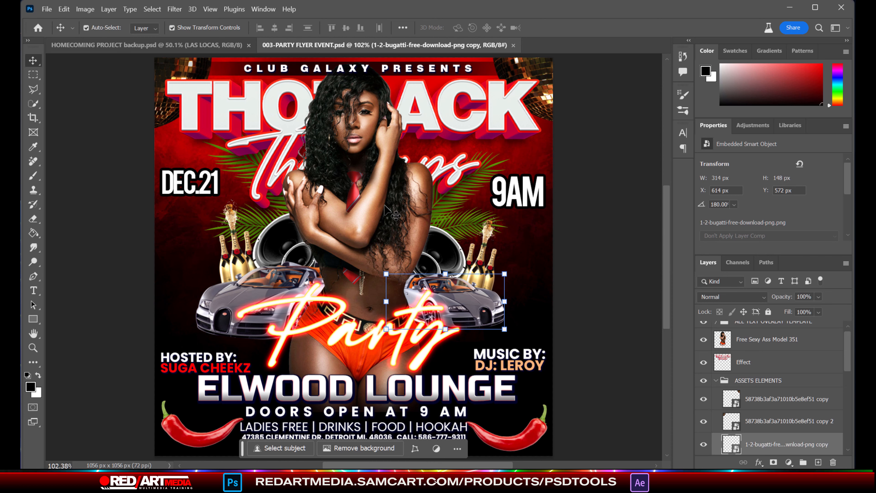
mouse_move(443, 294)
left_mouse_down()
mouse_move(479, 295)
mouse_move(433, 293)
left_mouse_up()
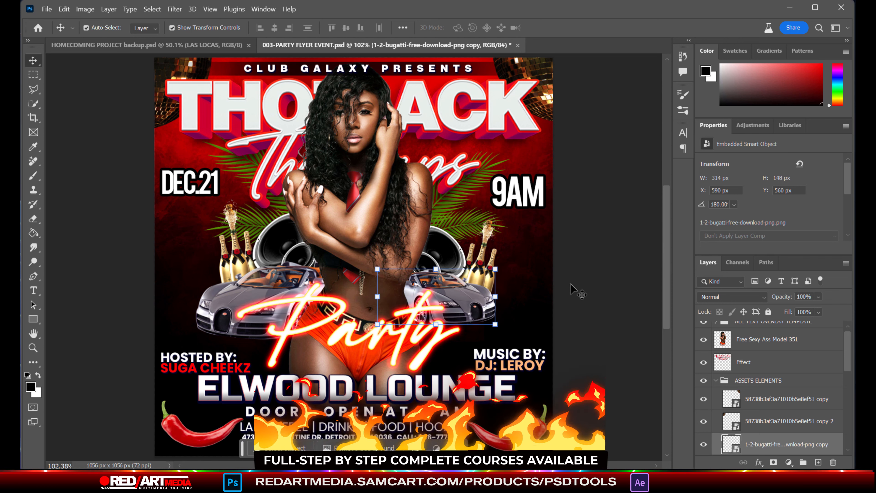
left_click(567, 295)
left_click(236, 296)
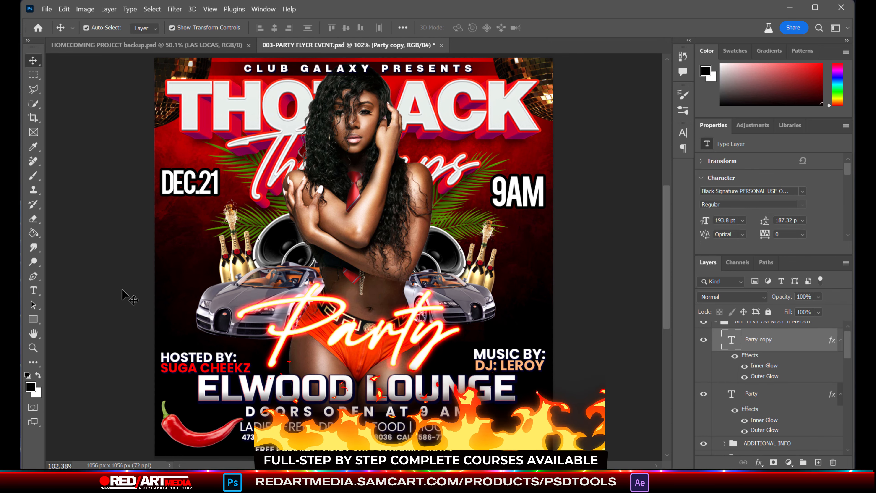
left_click(228, 303)
left_click_drag(228, 303, 213, 301)
left_click(603, 235)
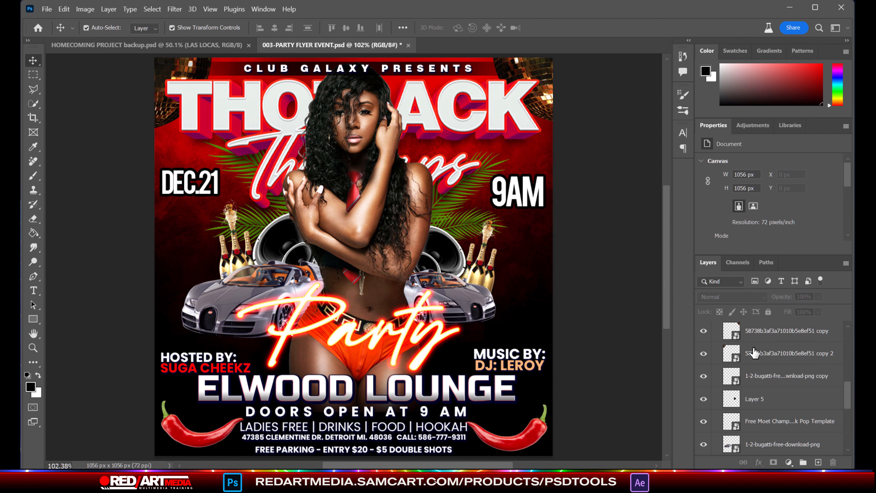
Hide the woman's cutout layer and the ASSETS ELEMENTS group, collapsing that group
scroll(770, 351, "up", 3)
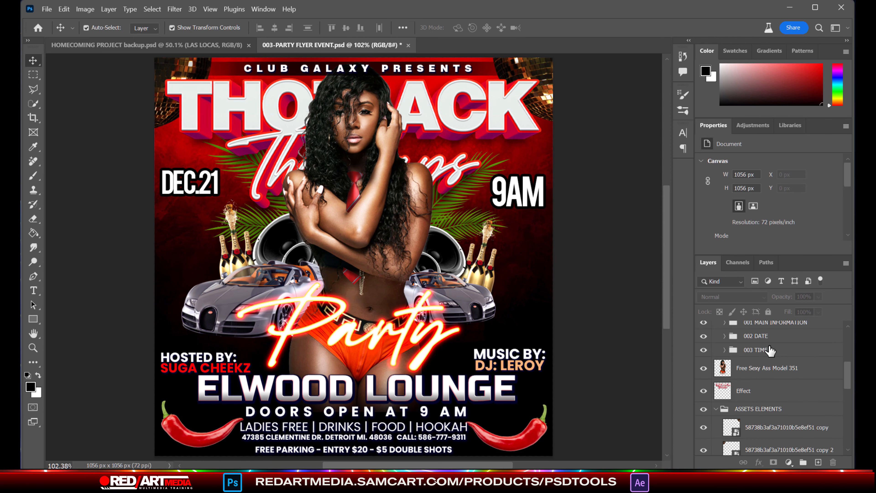
left_click(704, 369)
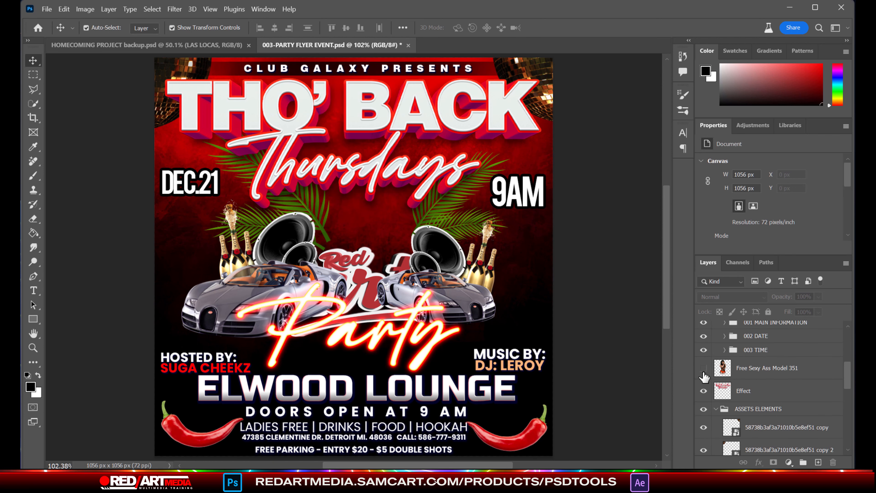
left_click(764, 368)
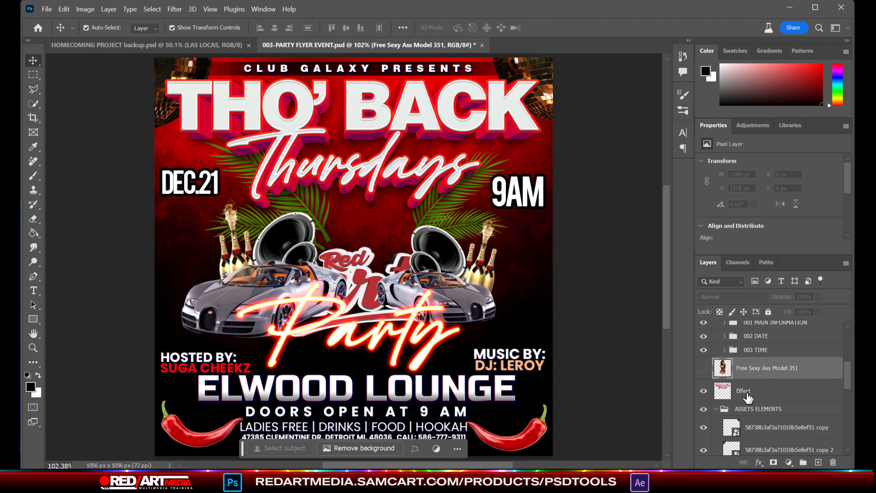
left_click(756, 391)
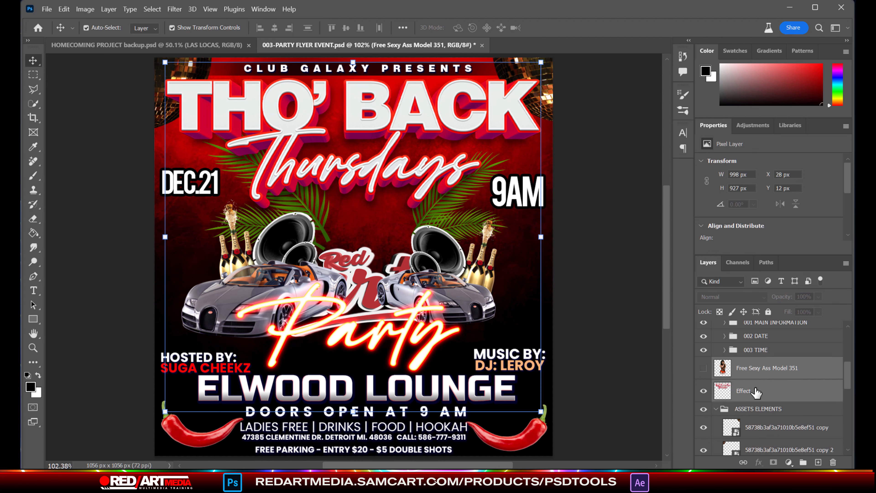
scroll(770, 392, "down", 1)
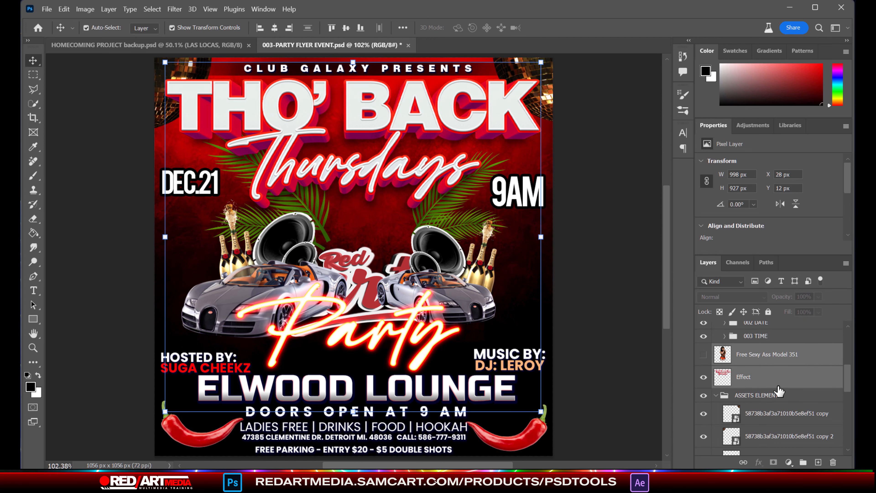
left_click(716, 396)
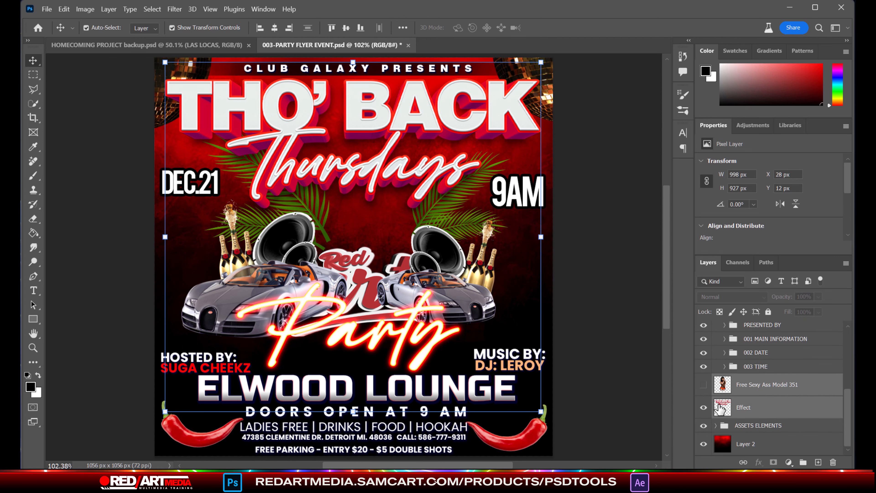
left_click(704, 425)
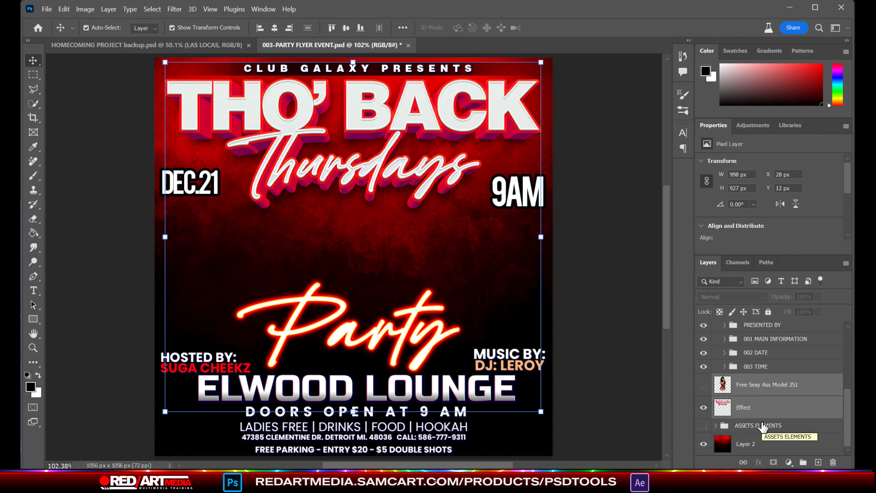
Delete the woman's cutout layer together with the Effect title layer
left_click(777, 387)
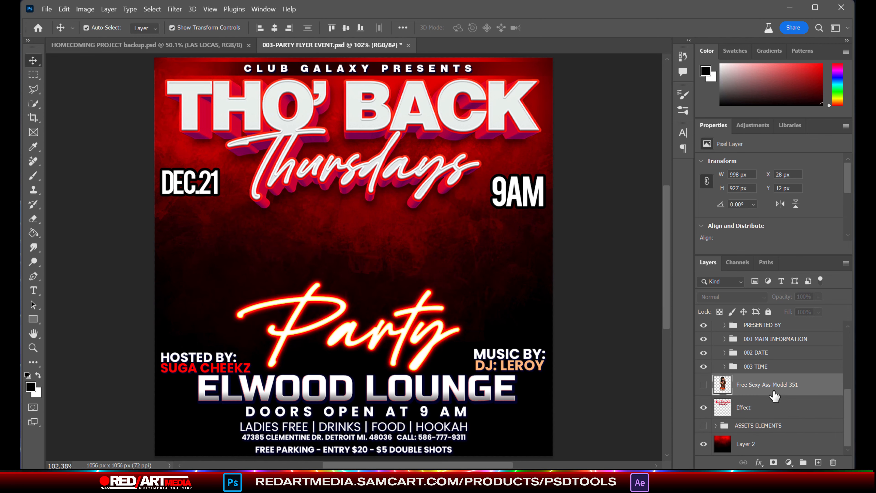
left_click(770, 407, "shift")
key("Delete")
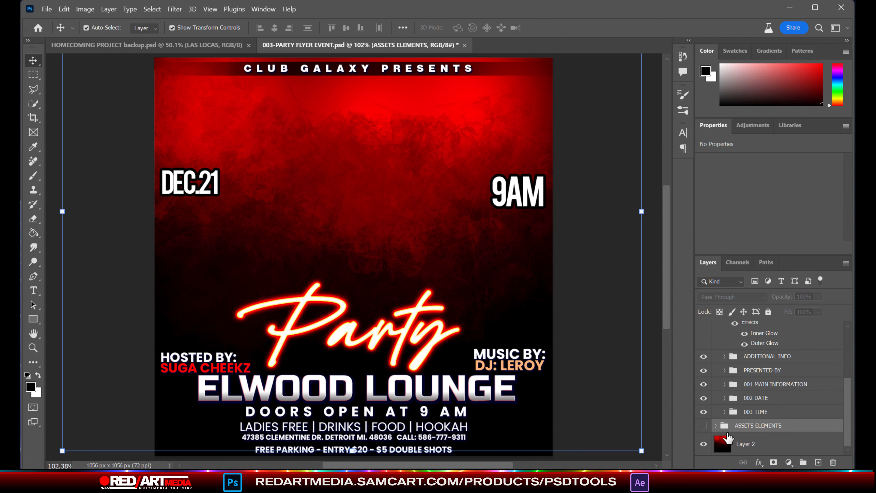
Delete all layers inside the ASSETS ELEMENTS group, from 58738b3af3a71010b5e8ef51 copy down to EFFECTS, keeping the empty group
left_click(716, 425)
scroll(783, 400, "down", 3)
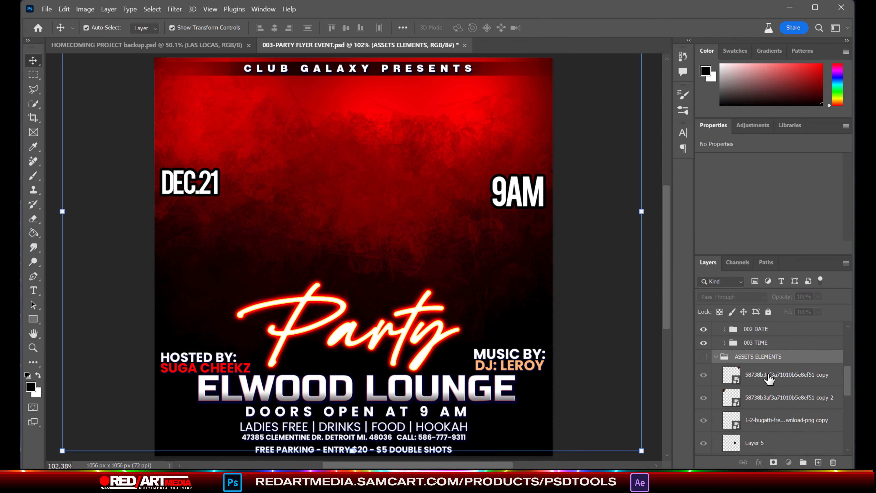
left_click(770, 378)
scroll(770, 379, "down", 5)
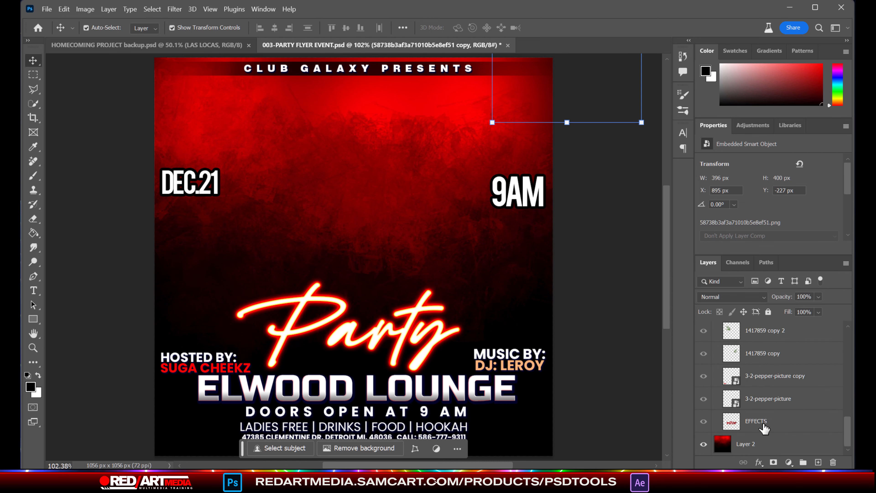
left_click(772, 421, "shift")
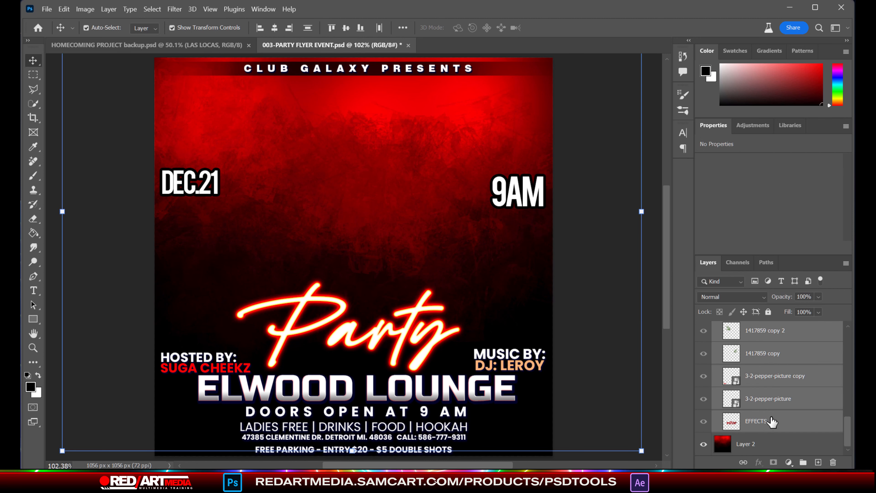
key("Delete")
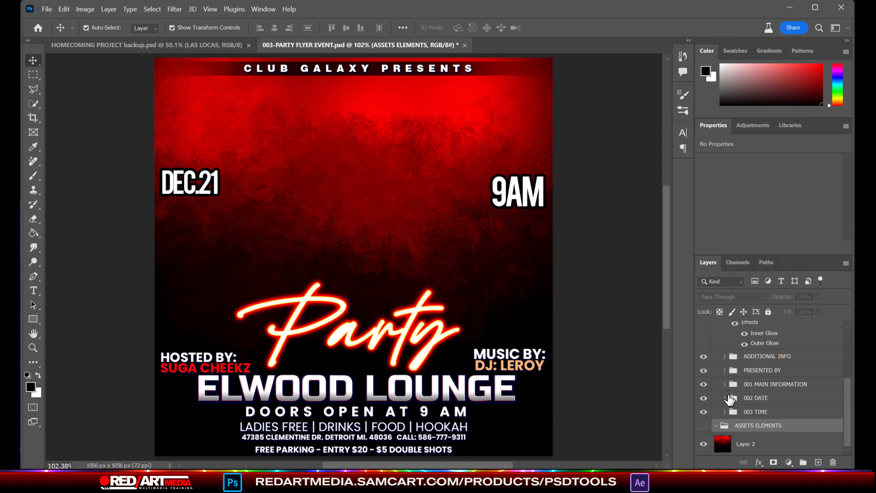
Collapse the ALL TEXT OVERLAY TEMPLATE group and hide it so only the red background shows
scroll(780, 364, "up", 6)
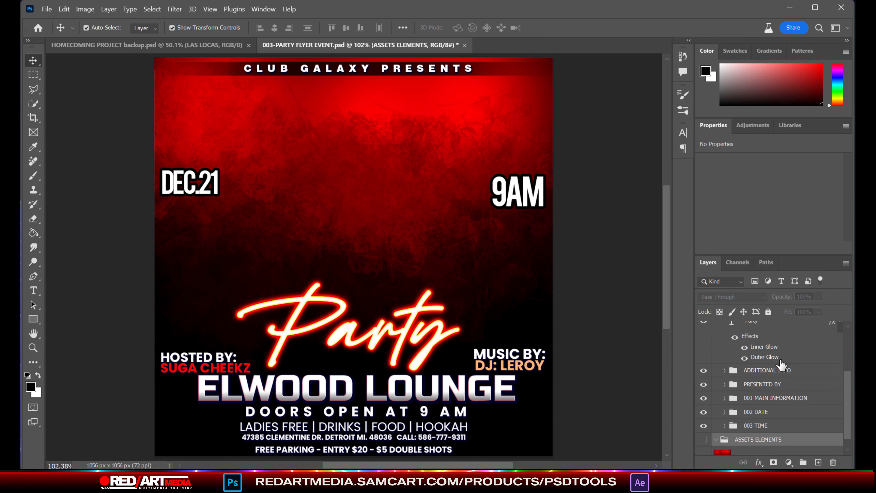
left_click(718, 328)
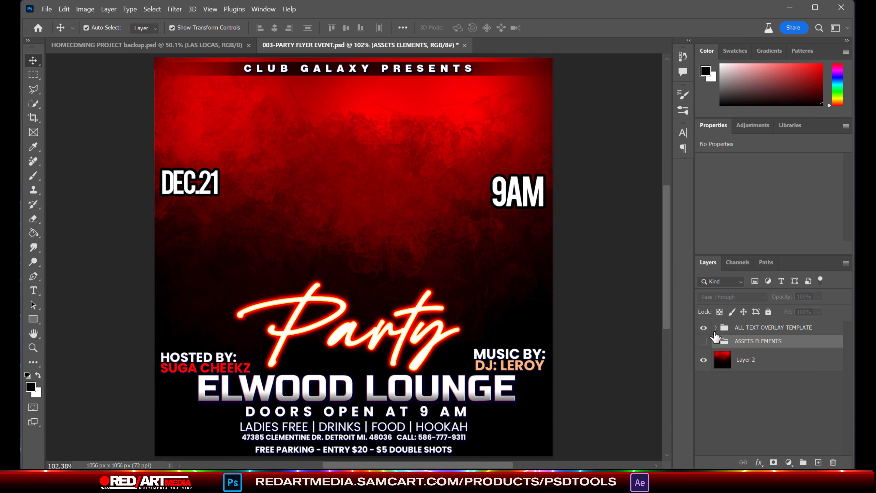
left_click(703, 329)
left_click(704, 328)
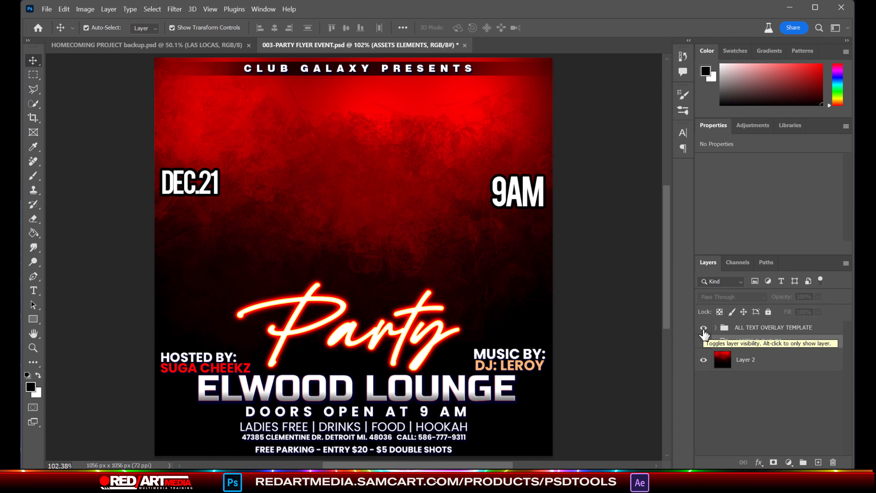
left_click(704, 332)
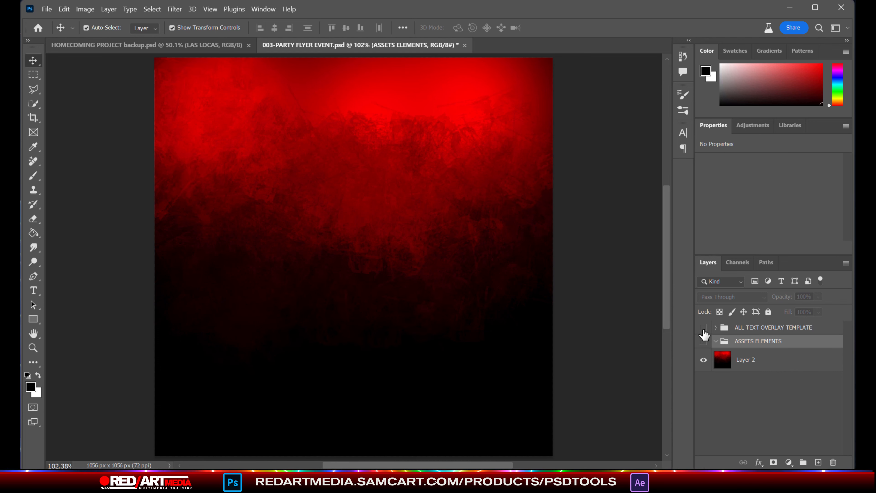
left_click(104, 45)
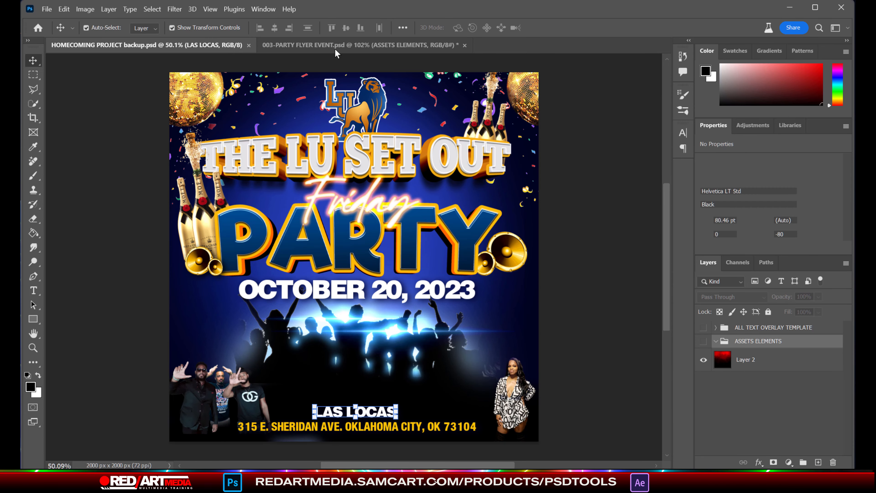
left_click(335, 49)
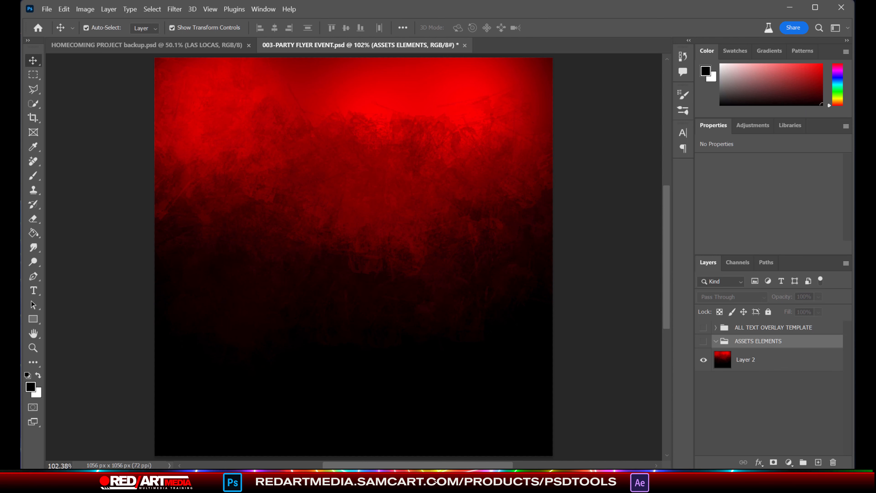
Switch to Chrome, open Playground AI's image creation page from the bookmarked AI APPS folder, and widen the browser window
left_click(436, 481)
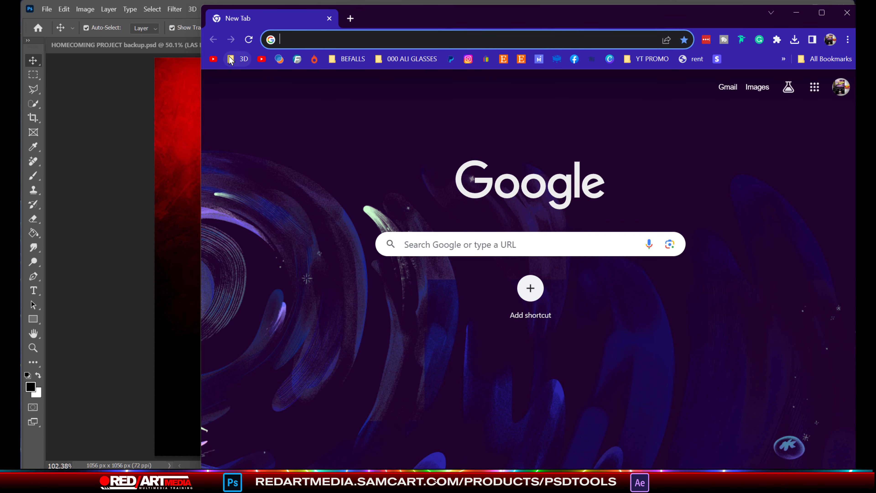
left_click(240, 59)
mouse_move(397, 75)
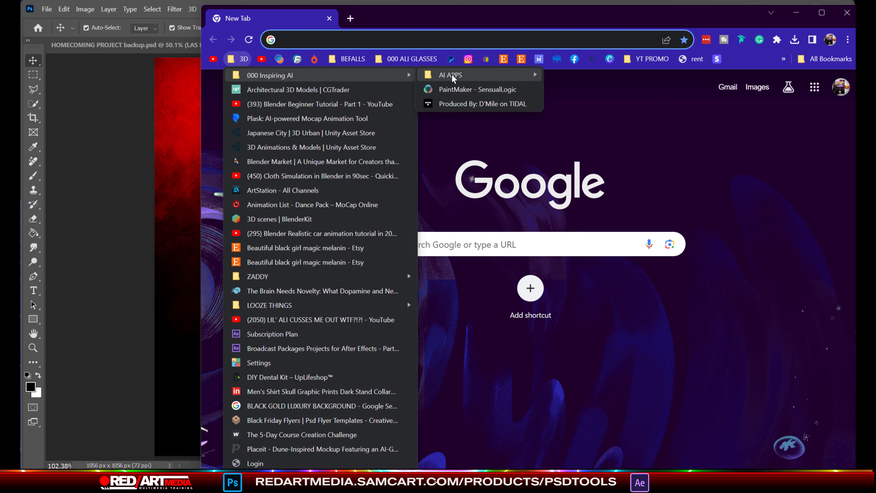
mouse_move(455, 76)
left_click(591, 104)
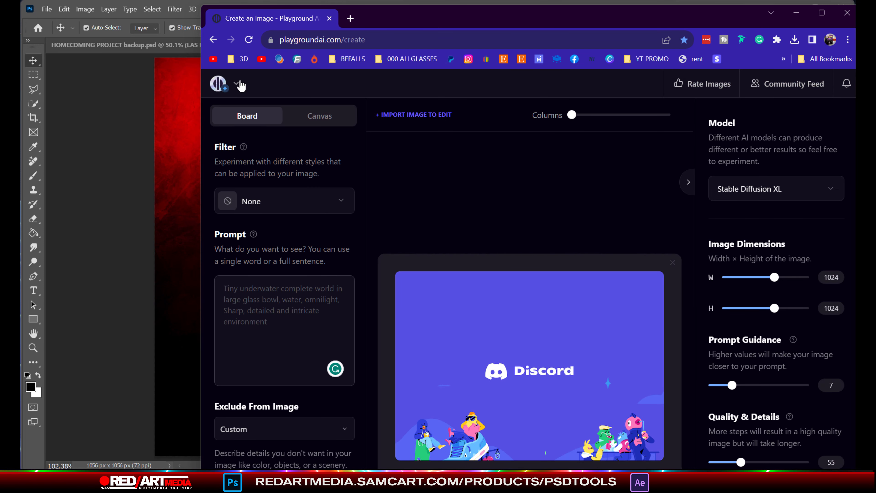
left_click_drag(200, 128, 12, 138)
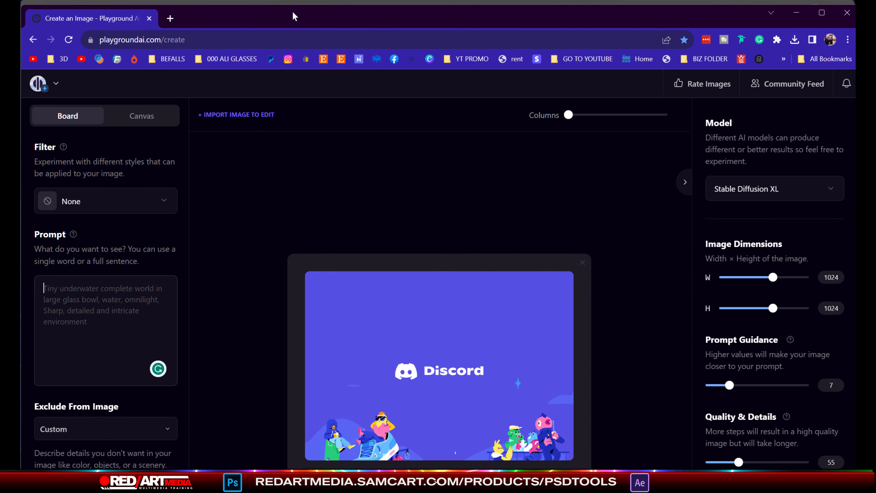
left_click_drag(293, 17, 294, 14)
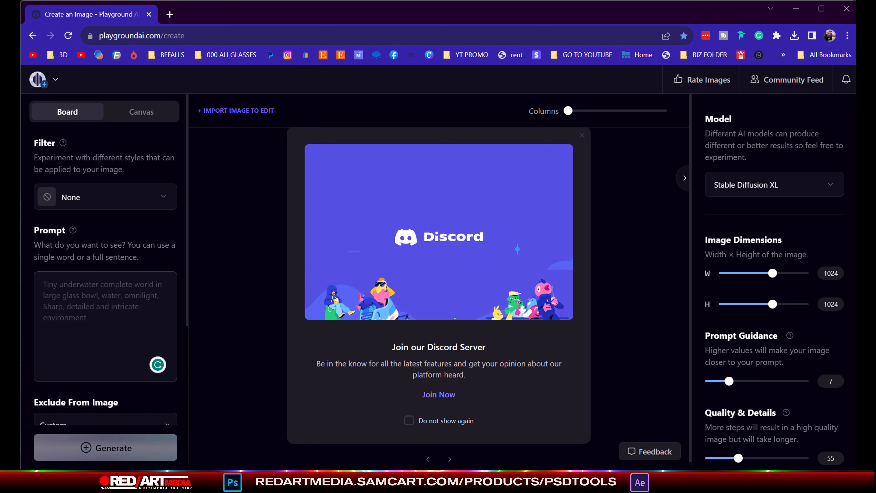
Enter the image prompt "a sexy lady in a withc costume with bats and pumkins"
left_click(114, 305)
type("a")
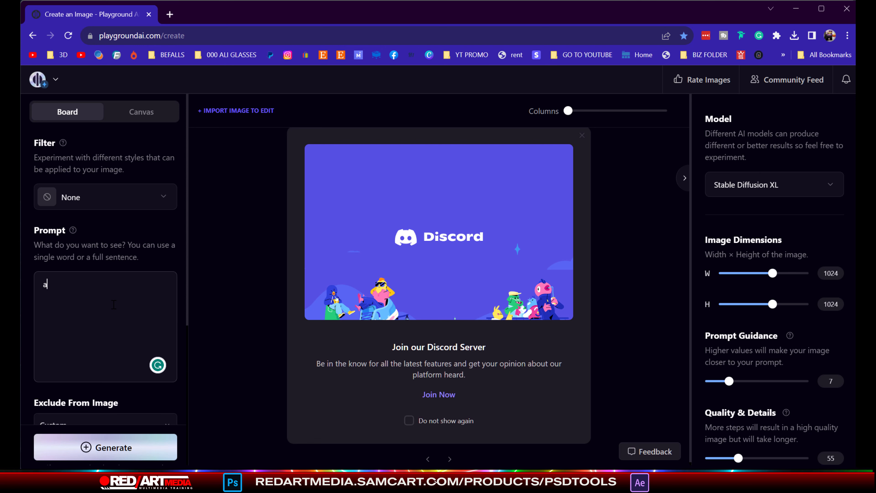
type(" s")
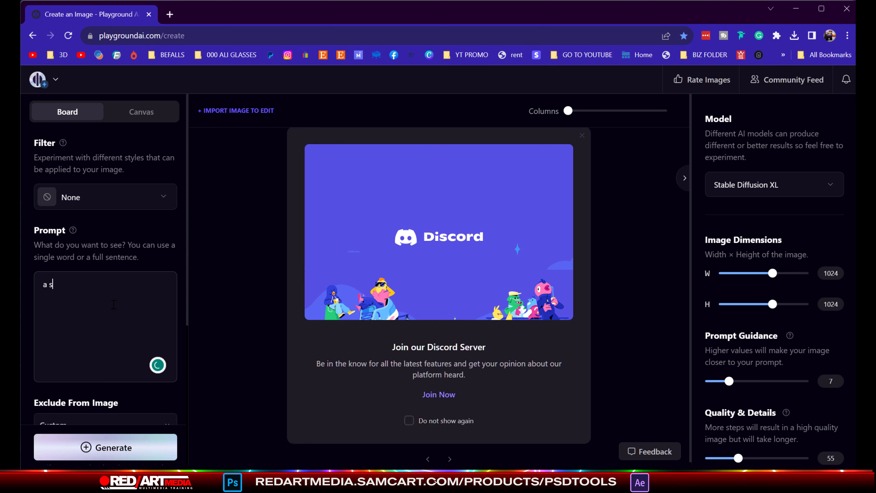
type("exy lady ")
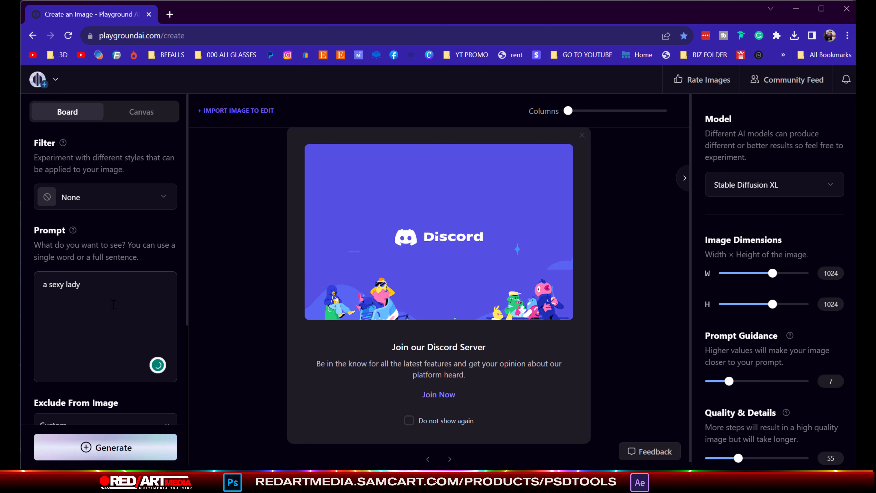
type("in a w")
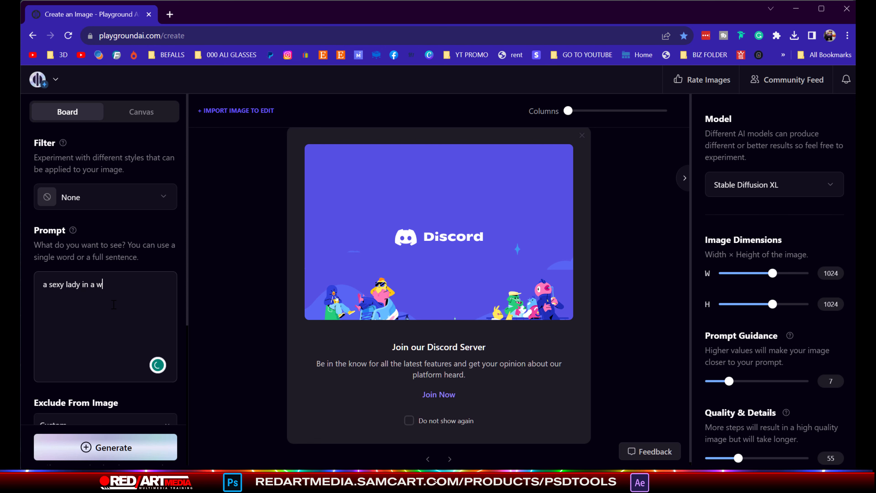
type("ithc ")
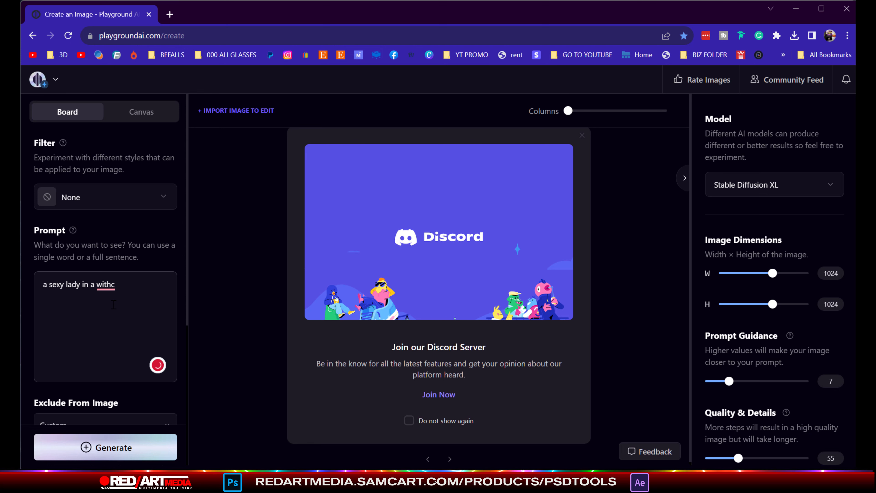
type("c")
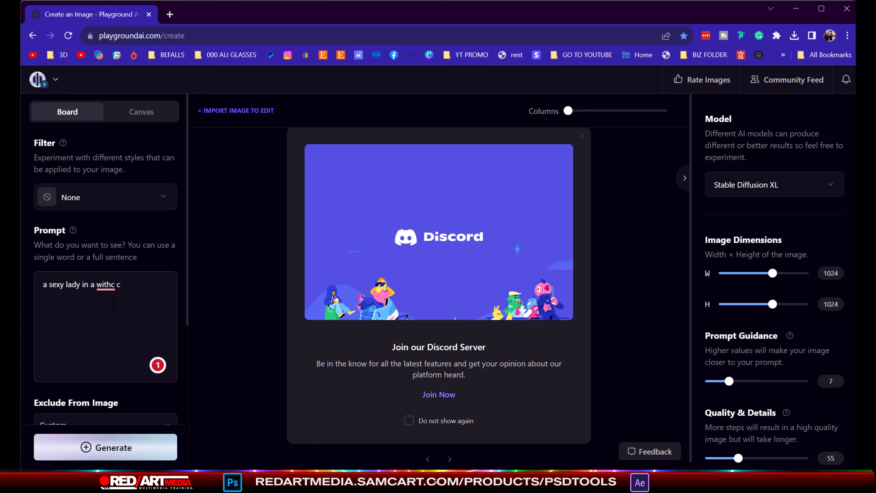
type("ostume")
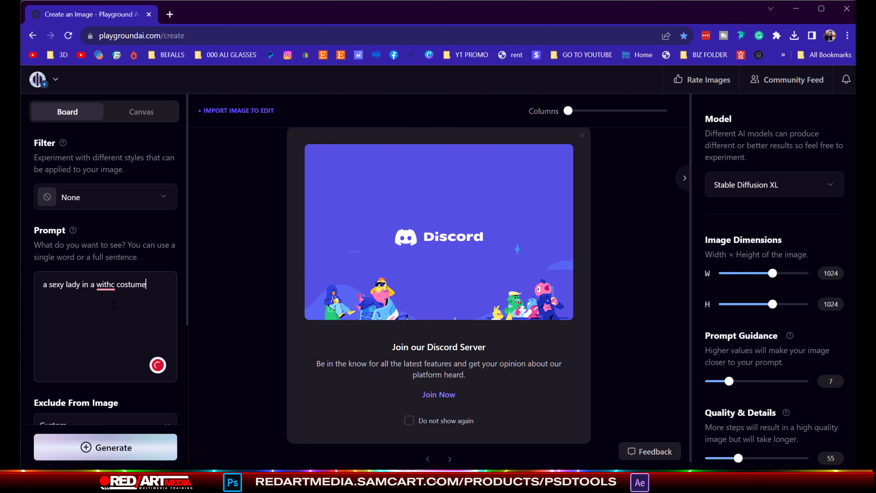
type(" wi")
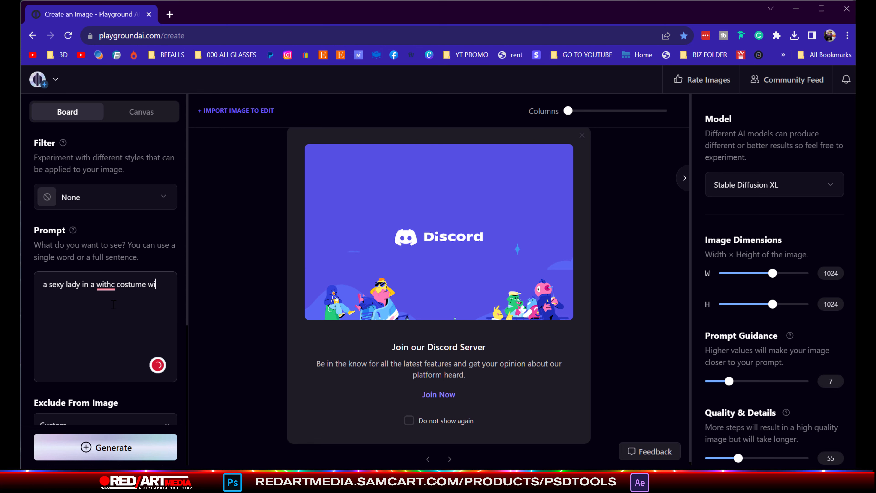
type("th bats and ")
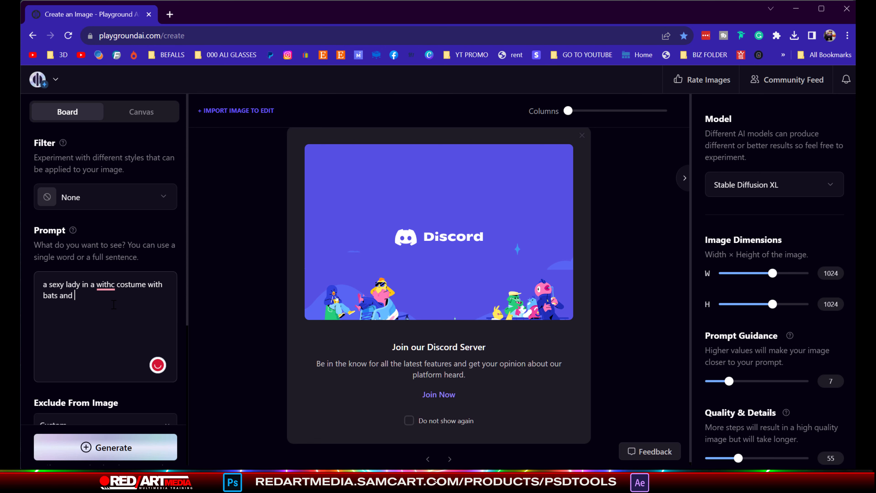
type("pumkins")
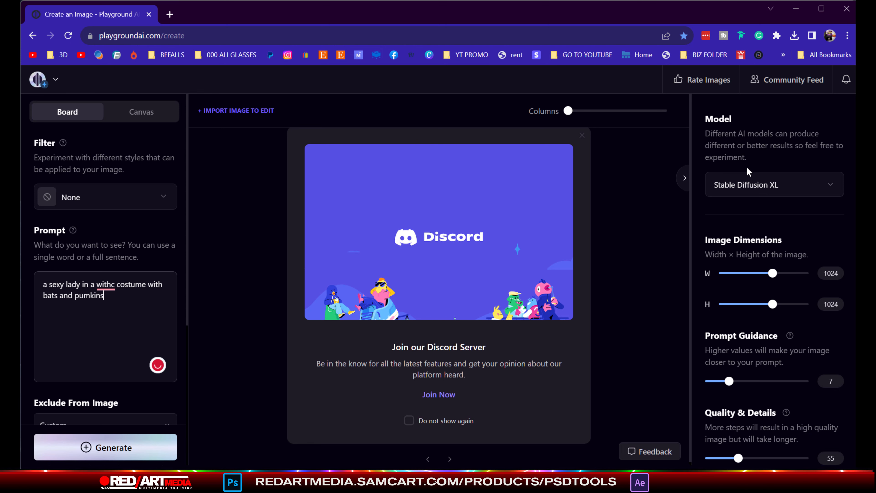
Set the diffusion sampler to DDIM and start generating images from the prompt
scroll(764, 298, "down", 7)
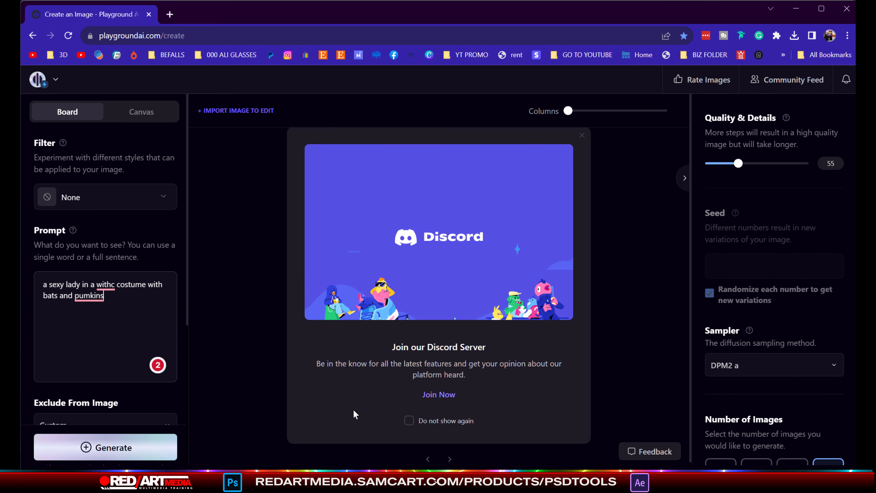
left_click(763, 364)
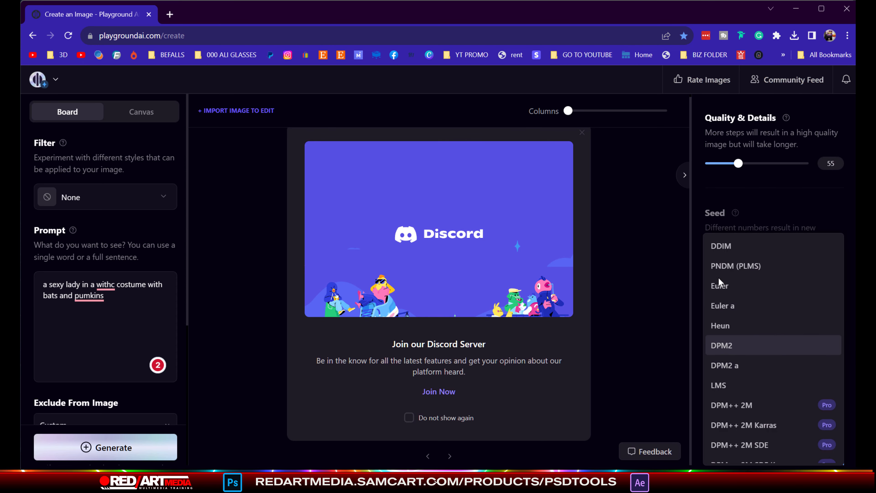
left_click(738, 232)
left_click(746, 362)
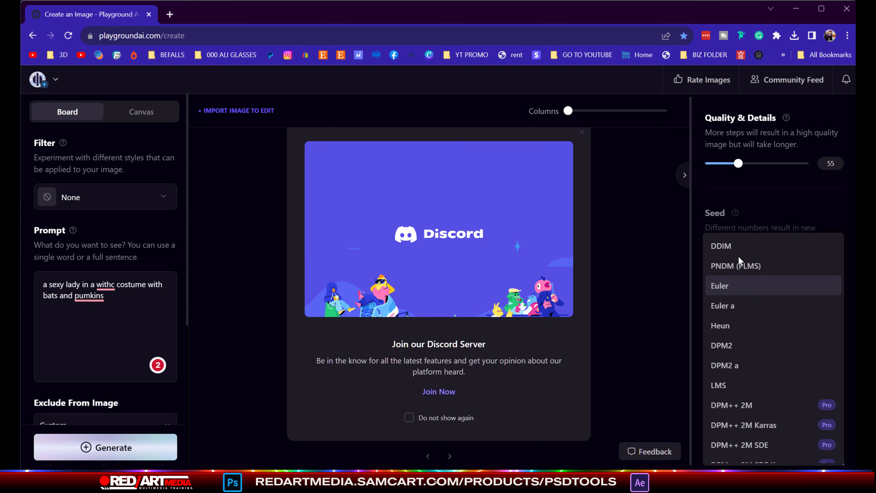
left_click(735, 248)
left_click(131, 446)
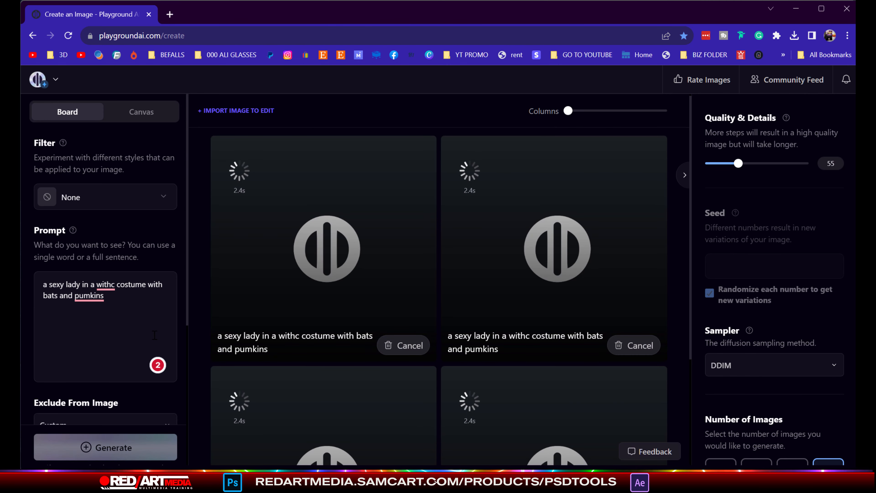
Correct the two misspelled prompt words to "witch" and "pumpkins" using the spelling suggestions
left_click(110, 286)
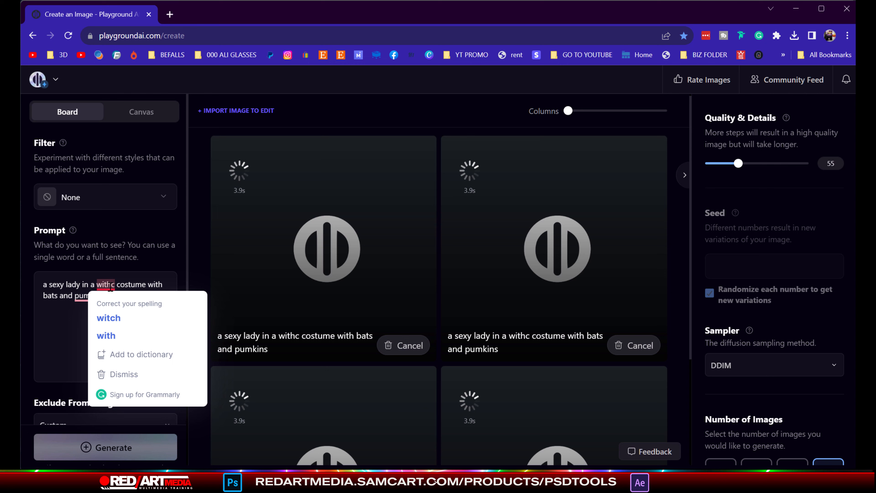
left_click(108, 318)
left_click(94, 298)
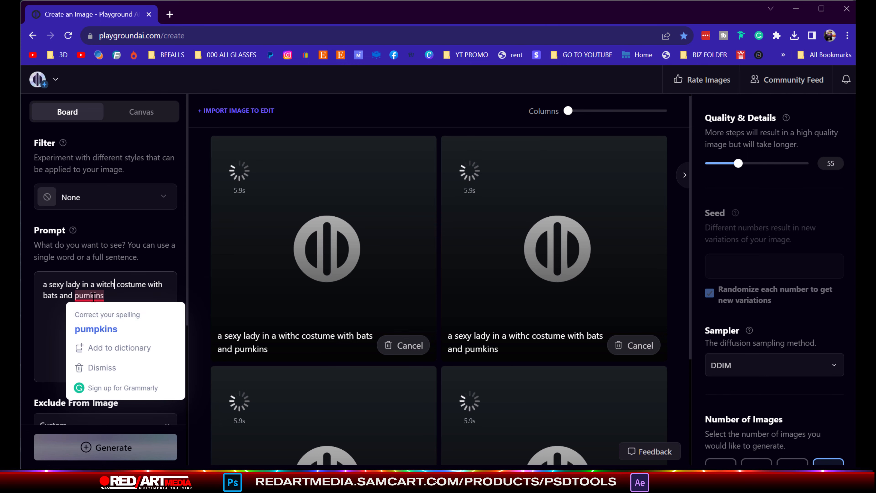
left_click(95, 329)
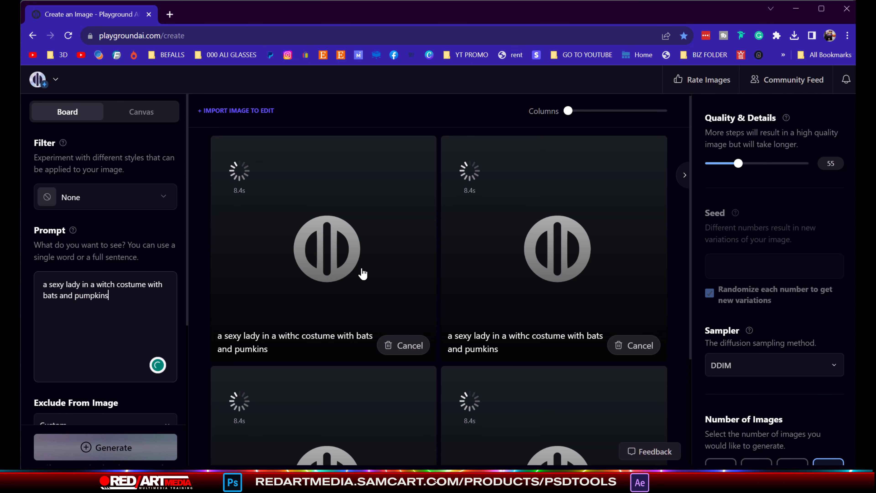
Cancel all four pending generations and generate a new set from the corrected prompt
scroll(362, 274, "down", 4)
left_click(398, 202)
left_click(412, 428)
left_click(628, 356)
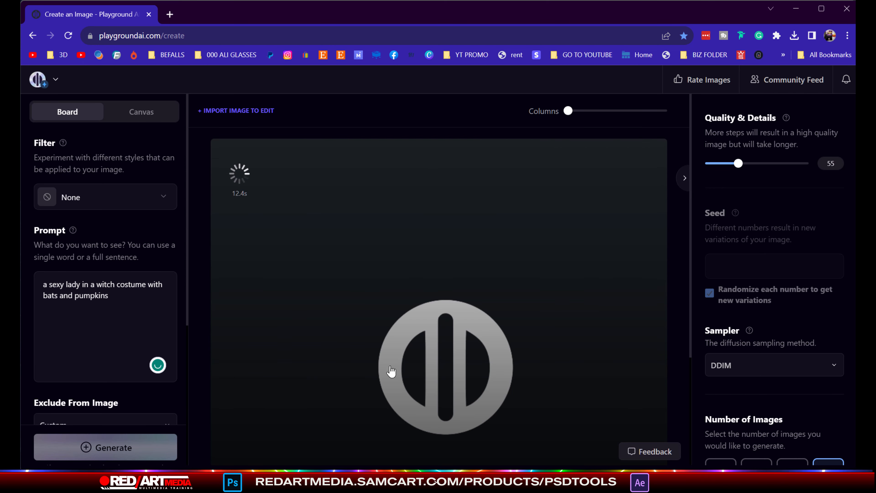
scroll(434, 288, "down", 1)
left_click(650, 431)
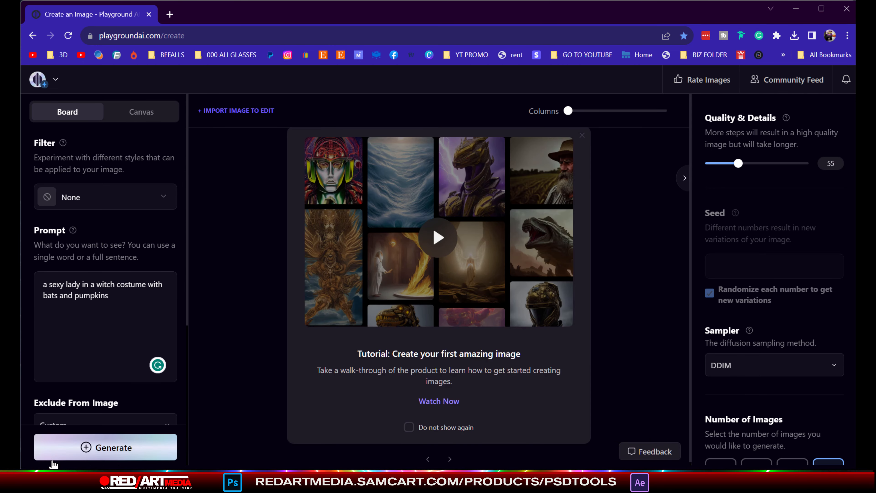
left_click(121, 447)
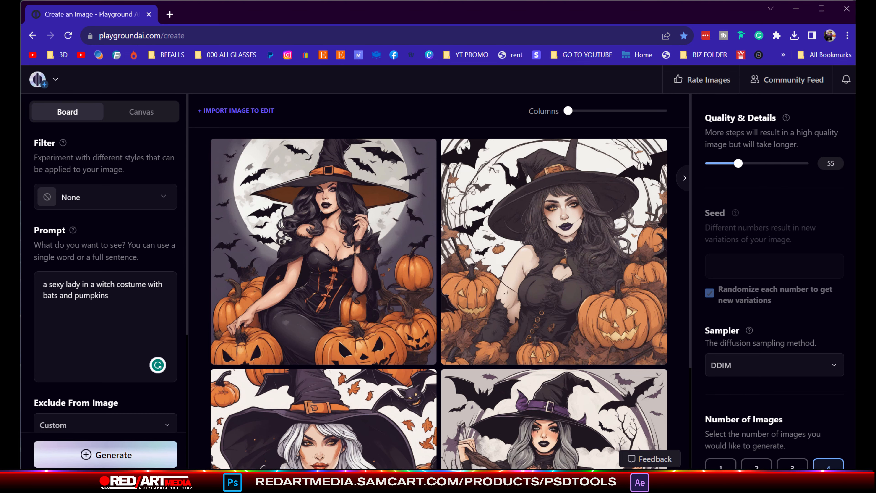
Look over the generated witch images and set the style filter to MBBXL V1.0RC
scroll(775, 276, "up", 2)
scroll(774, 262, "down", 1)
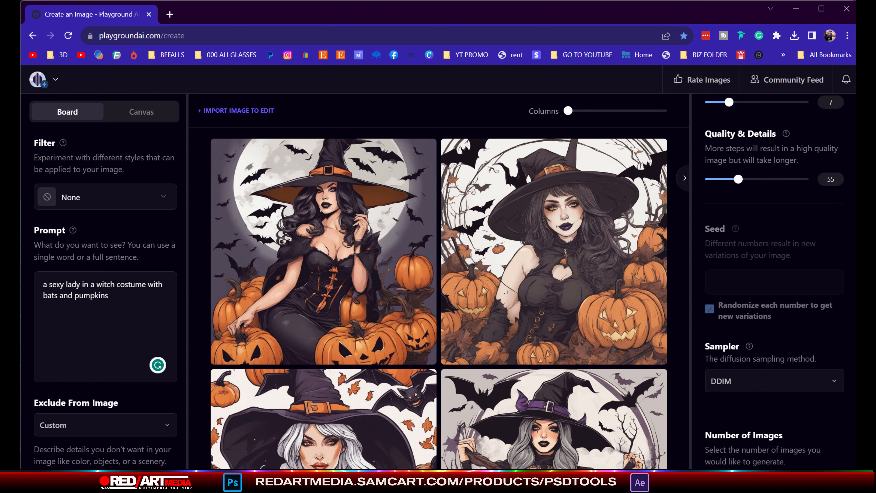
scroll(531, 420, "down", 1)
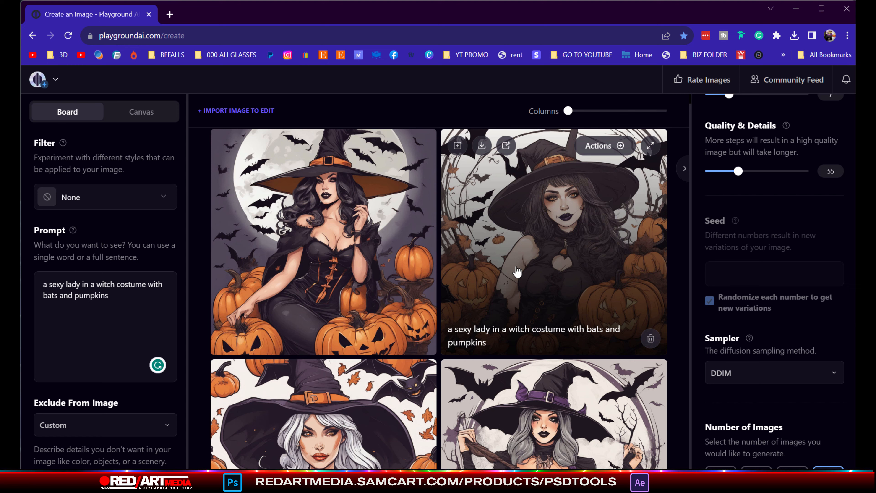
left_click(163, 198)
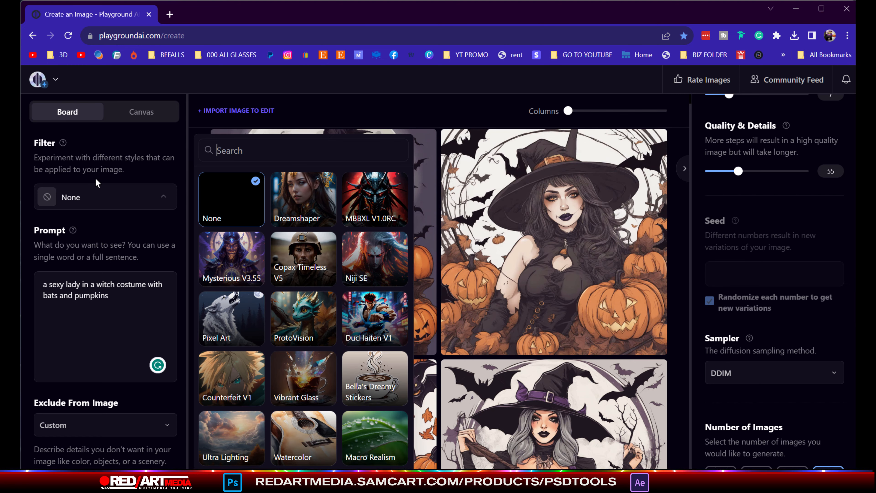
left_click(389, 188)
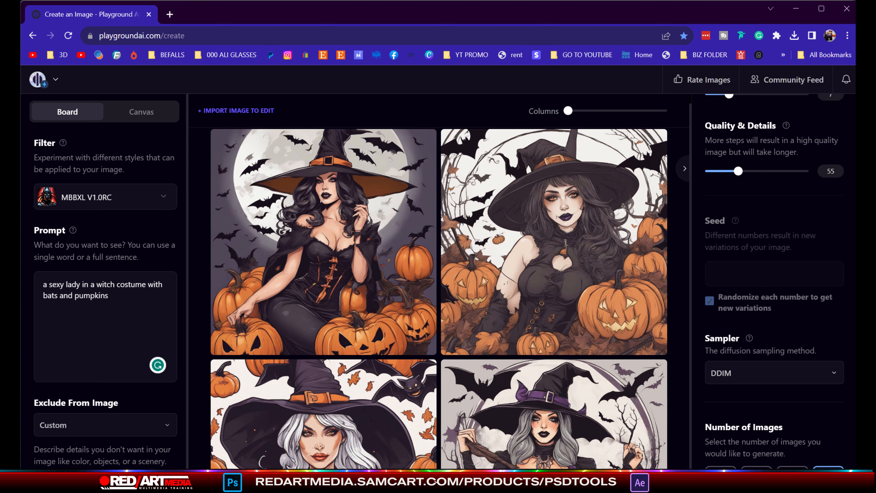
Exclude "cartoon, deformed fingers, bad eyes," from the generated image
left_click_drag(90, 492, 91, 466)
scroll(76, 343, "down", 1)
scroll(76, 343, "down", 5)
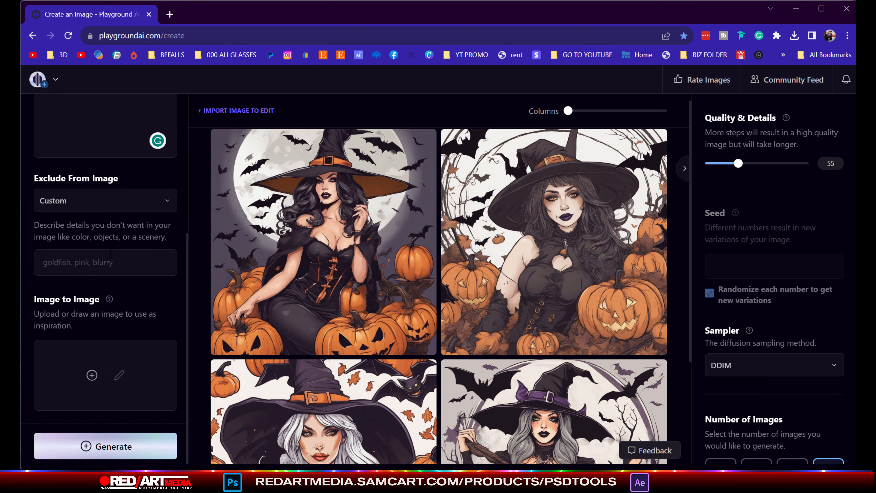
type("artoon")
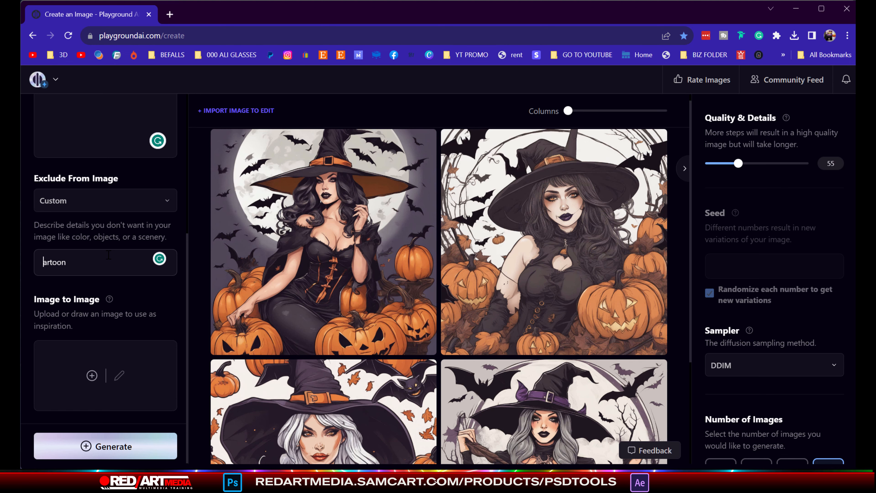
key("Home")
type("c")
key("Right")
key("Right")
key("Right")
key("Right")
key("Right")
key("Right")
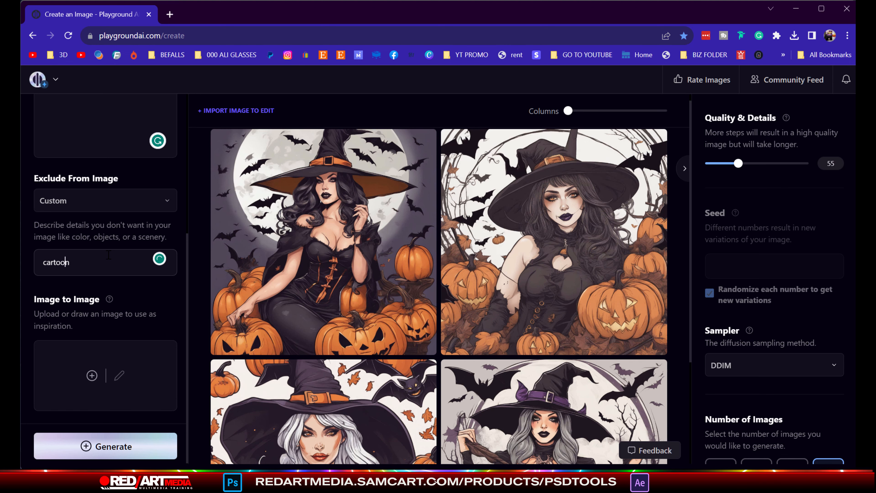
type(",")
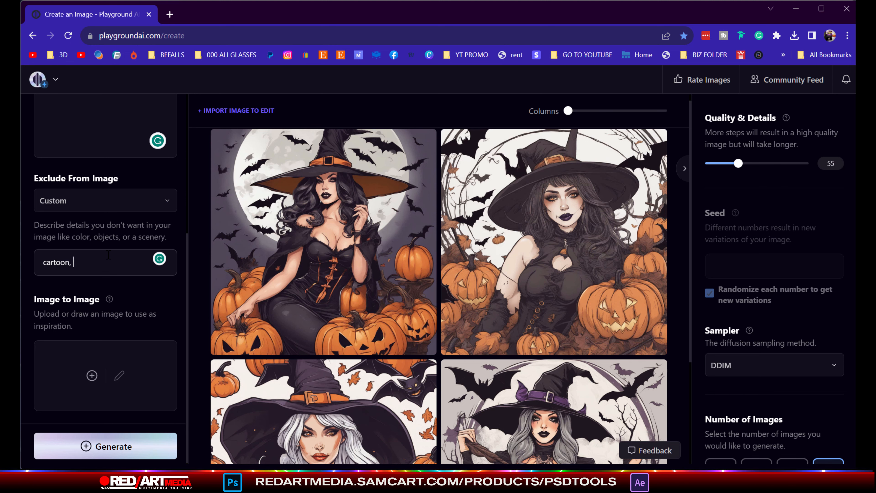
type("d")
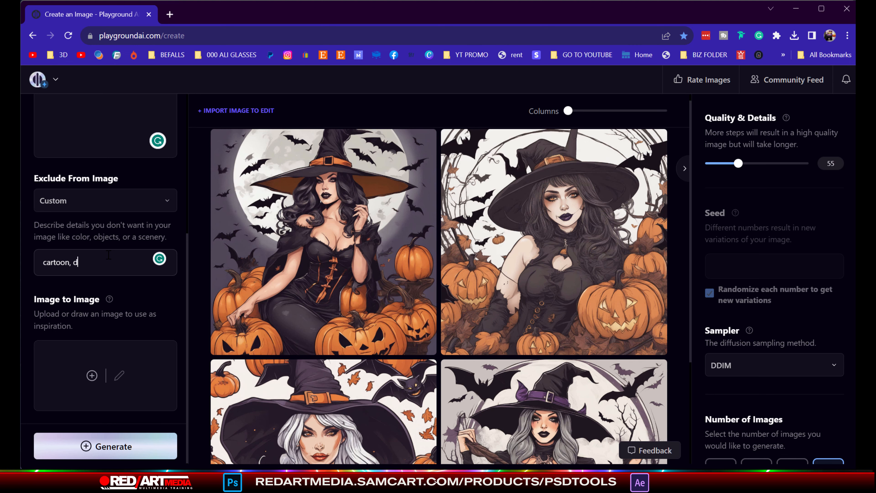
type("eformed")
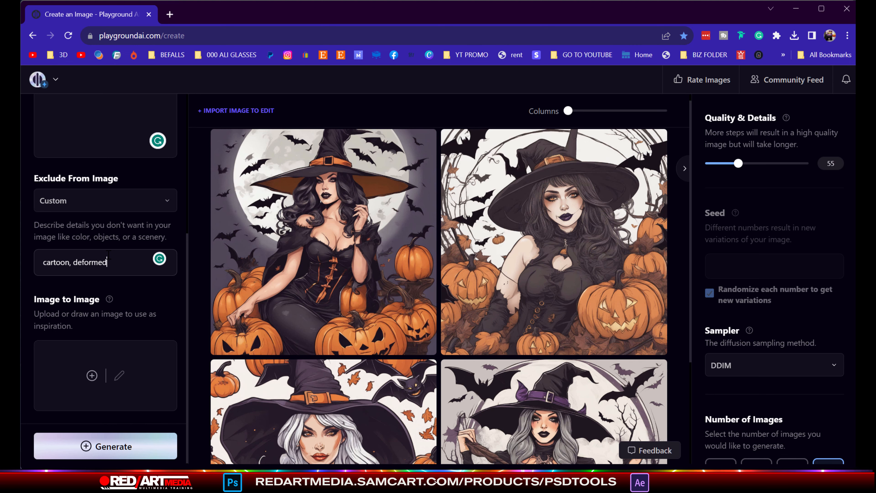
type(" fingers, ")
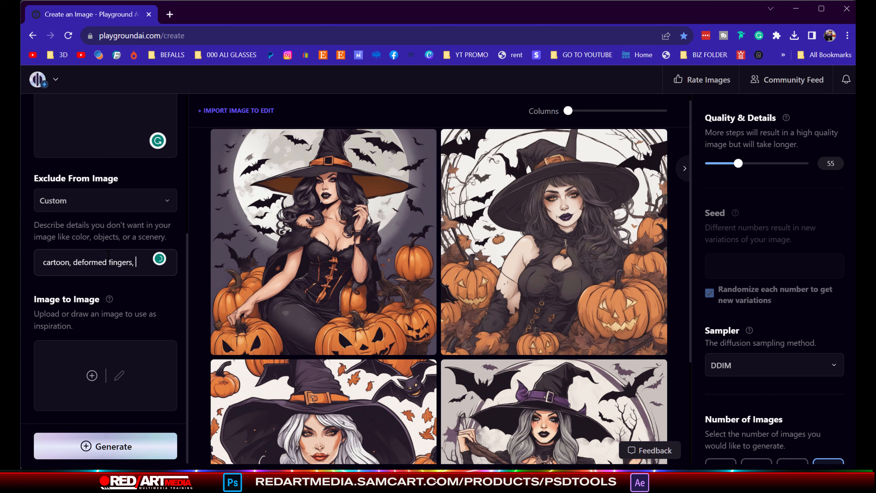
type("bad eyes,")
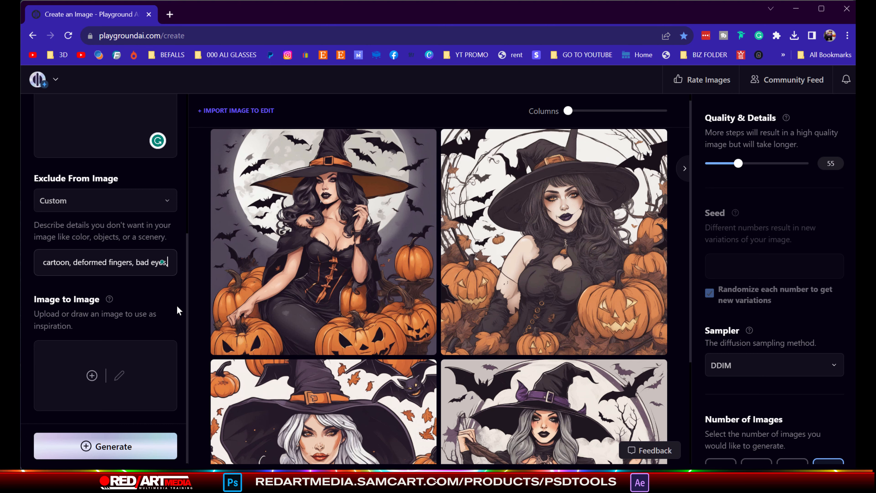
Generate new witch images with the chosen filter and exclusions, and view the newest results
scroll(178, 310, "up", 5)
scroll(178, 309, "up", 1)
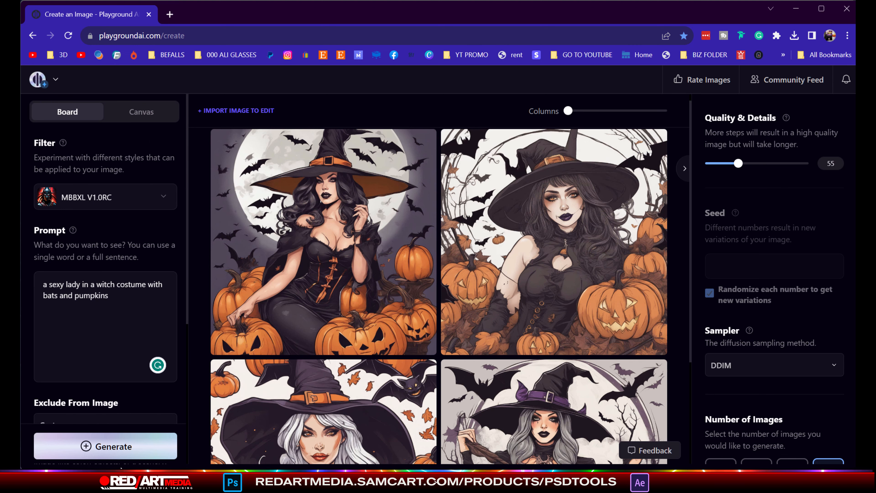
left_click(130, 448)
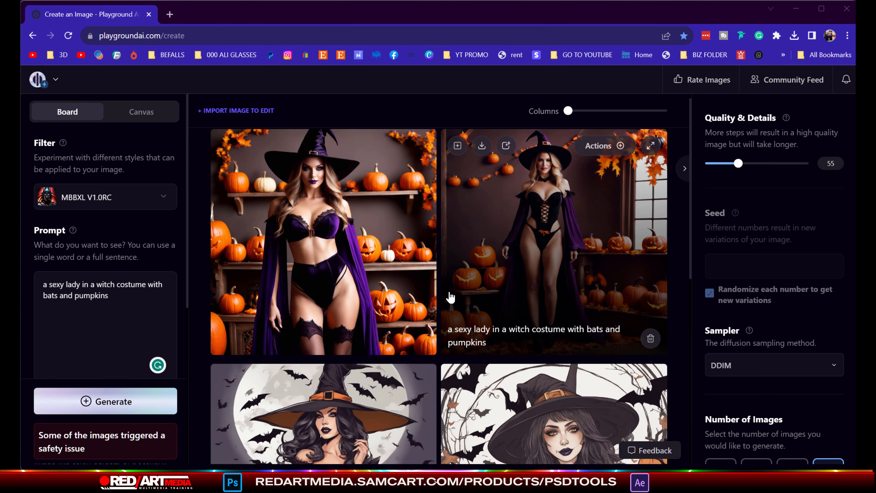
scroll(451, 298, "up", 1)
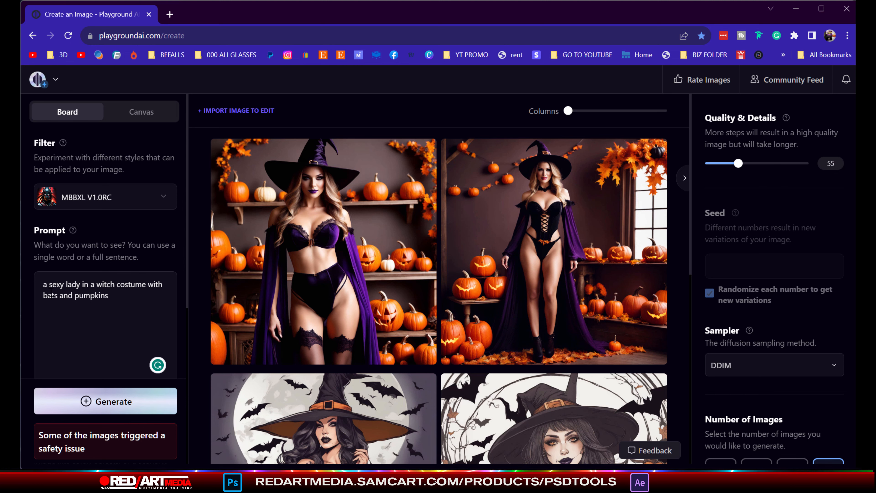
Insert "brown skin voluptuous female" before "sexy lady" in the image prompt
mouse_move(222, 332)
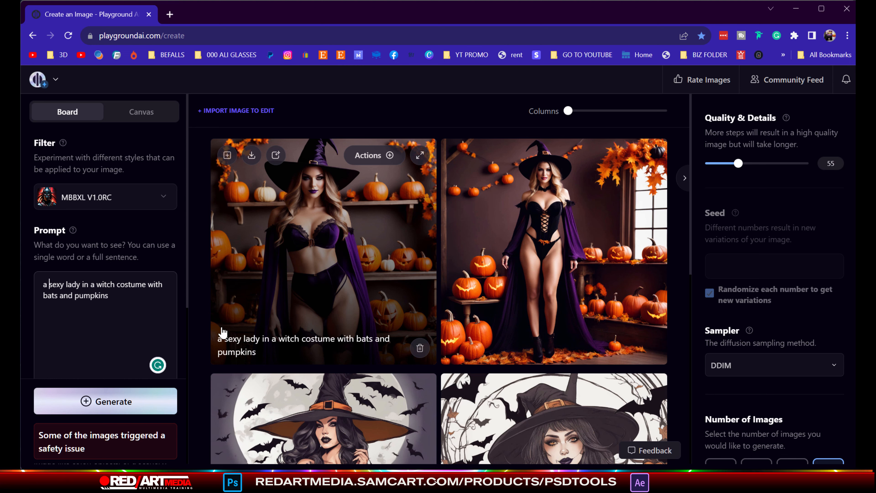
type("brown")
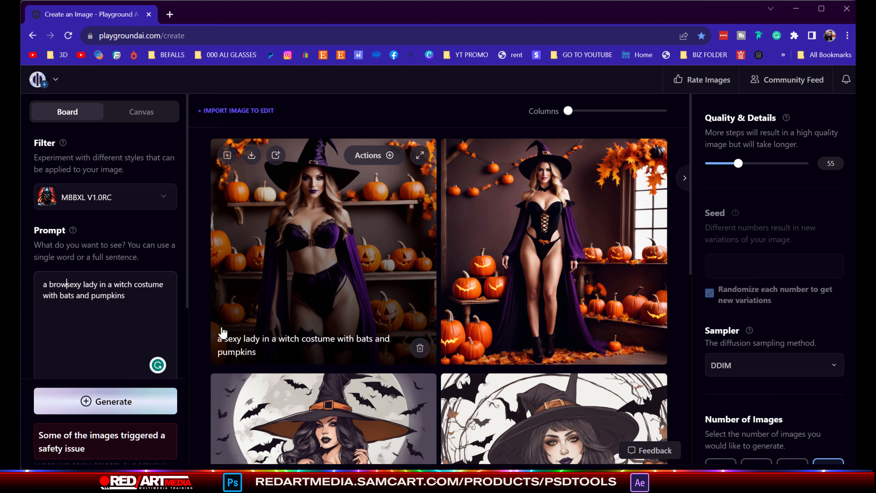
type(" skin")
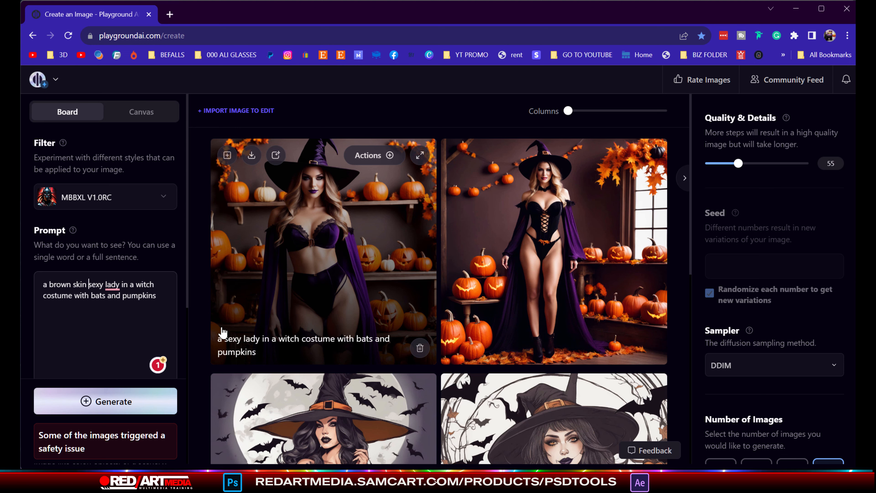
type("volu")
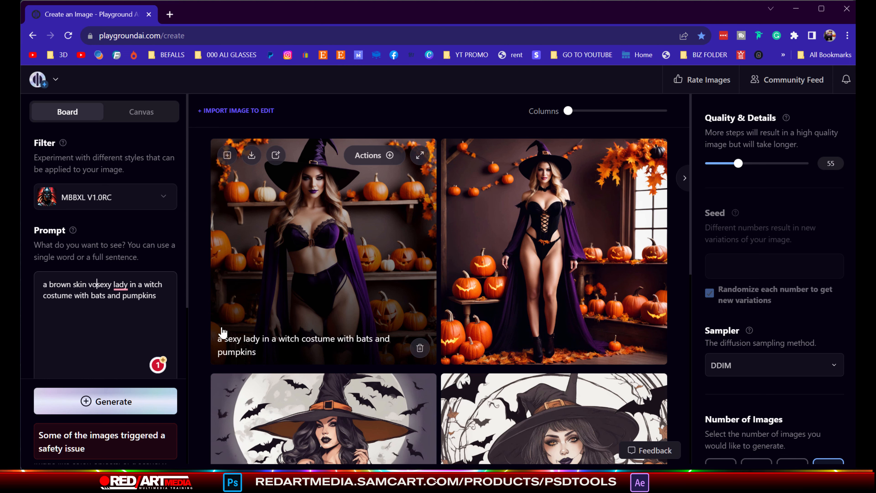
type("p")
type("tu")
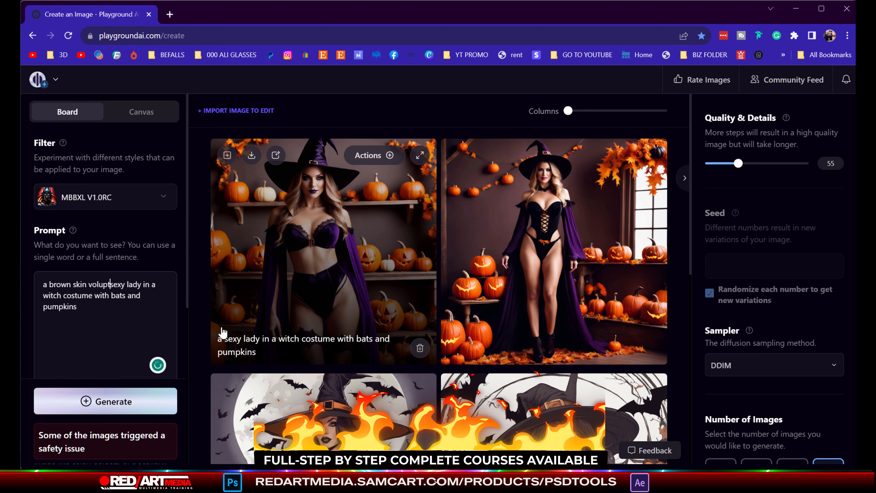
type("ous")
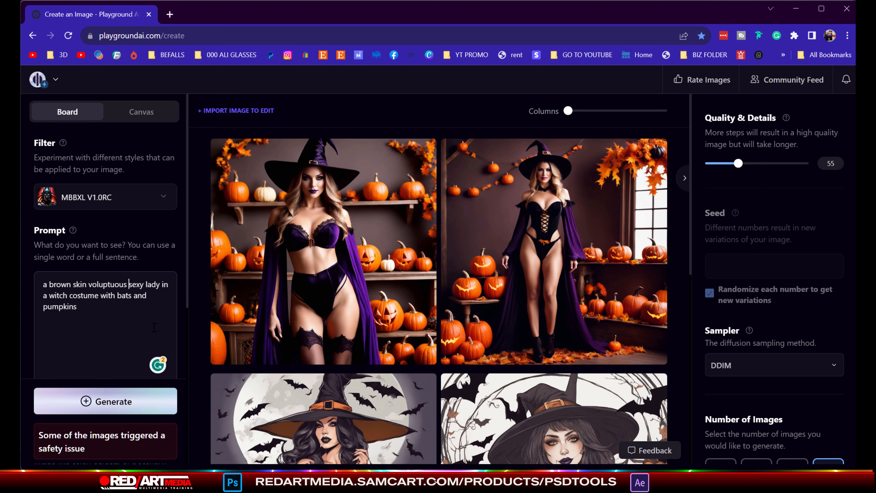
type("female")
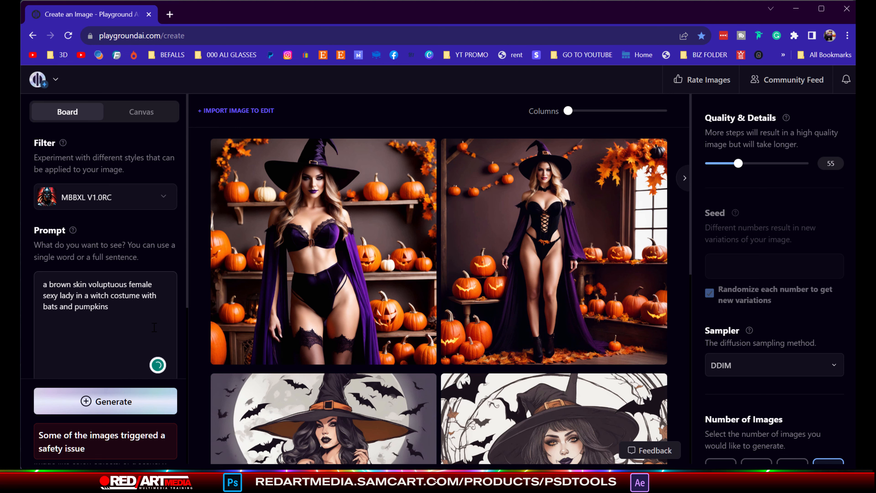
Add "curvy vixen" between "sexy" and "lady" in the prompt
key("Right")
key("Right")
key("Right")
type("curvy")
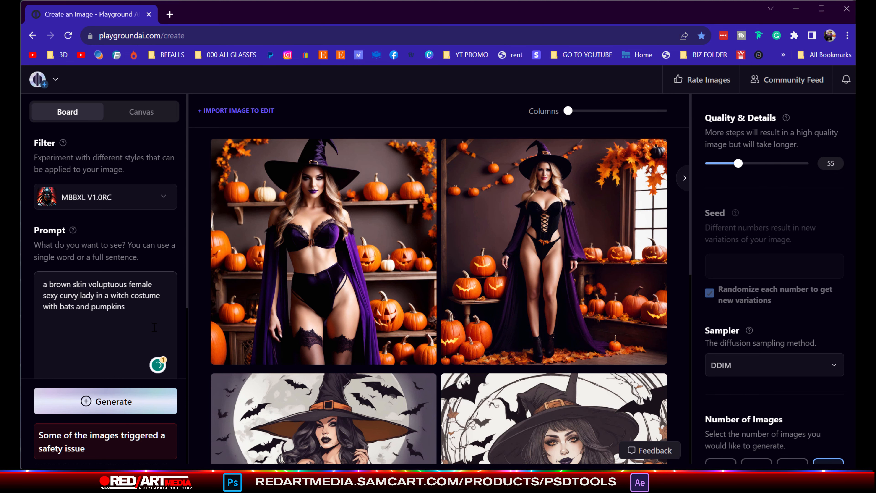
type("vixen")
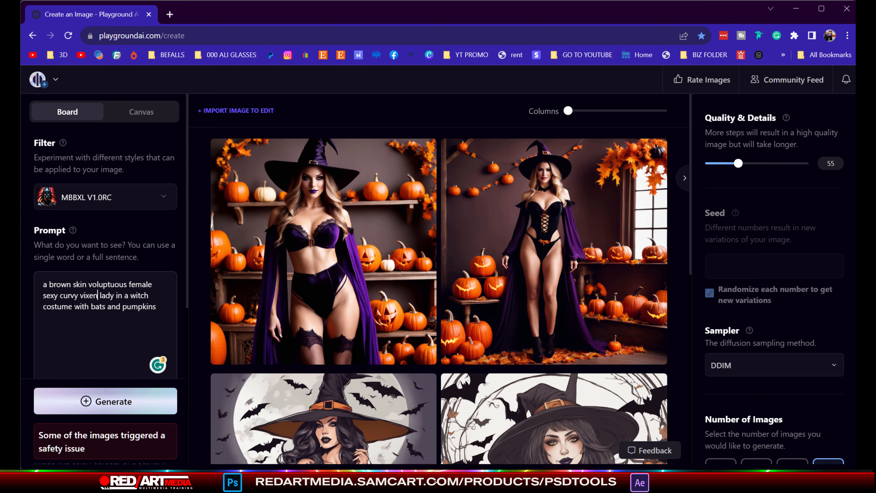
Replace "with bats and pumpkins" at the end of the prompt with "with a house in the background"
left_click_drag(76, 305, 161, 308)
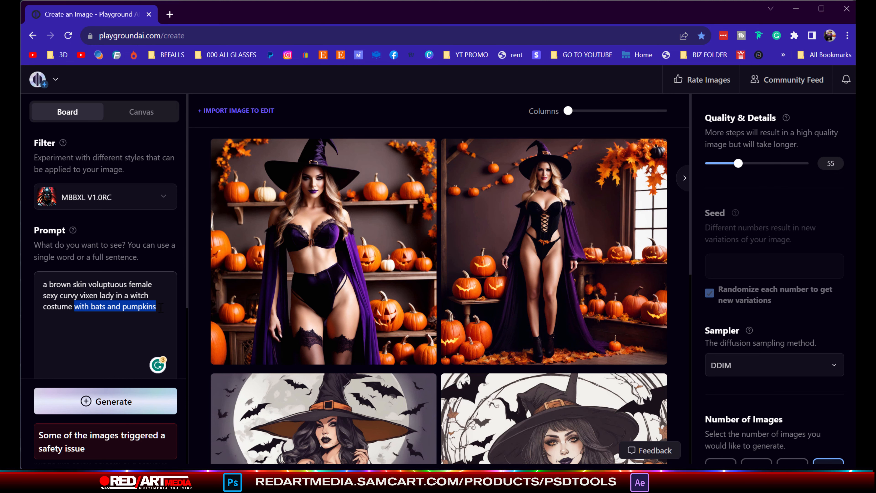
type("with a h")
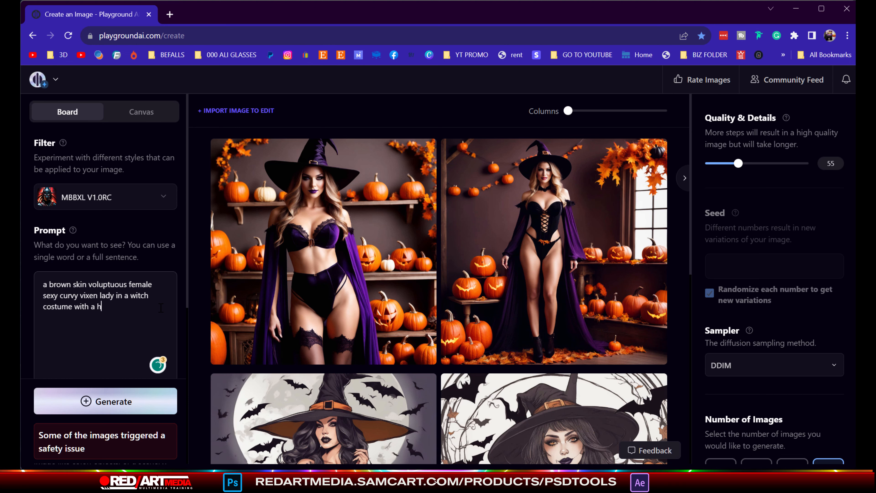
type("ouse in ")
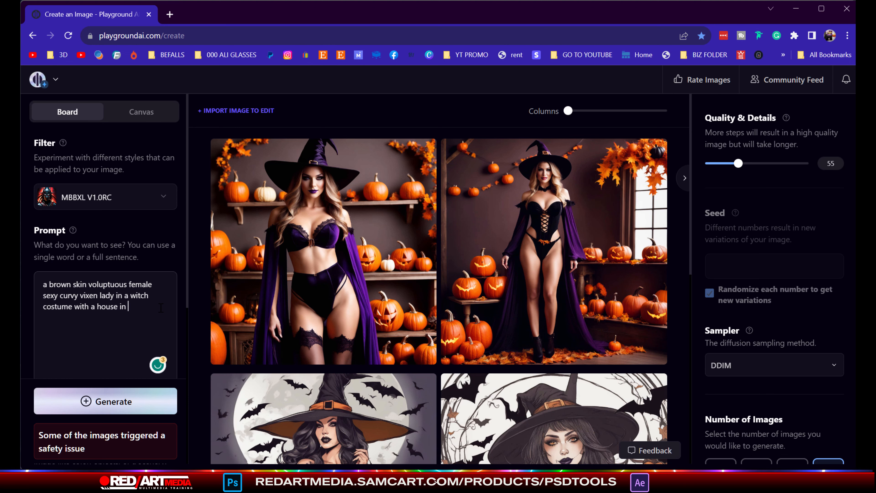
type("the back")
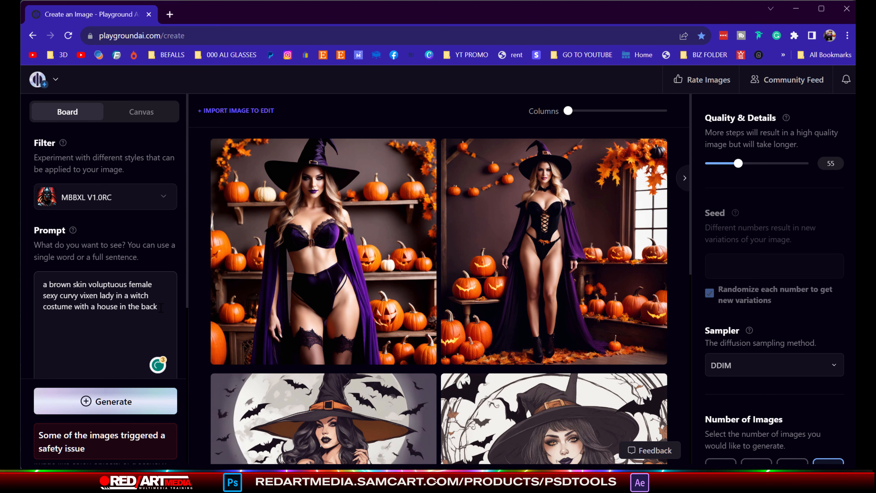
type("ground")
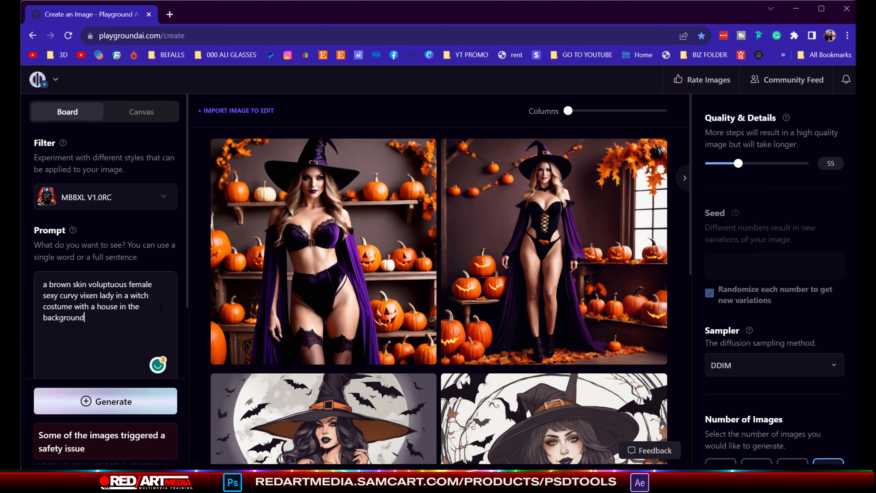
Append ", vibrant lights, vivid bright colors" to the prompt
type(", vib")
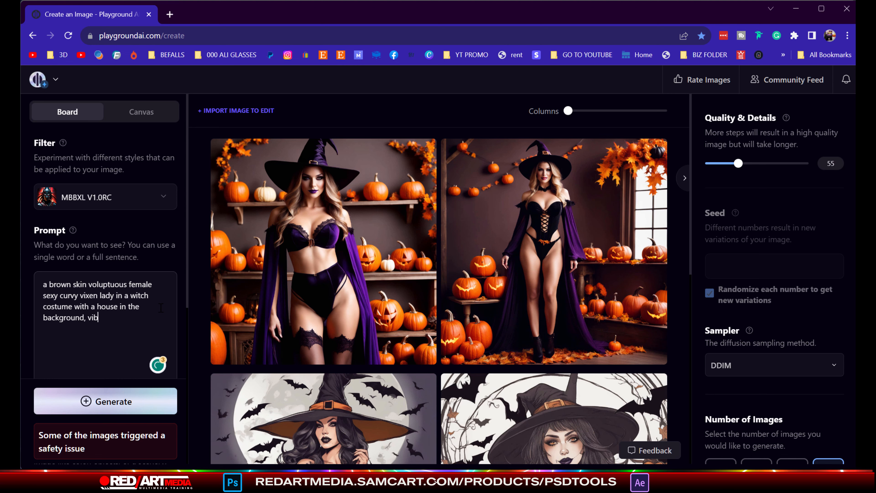
type("rant lights")
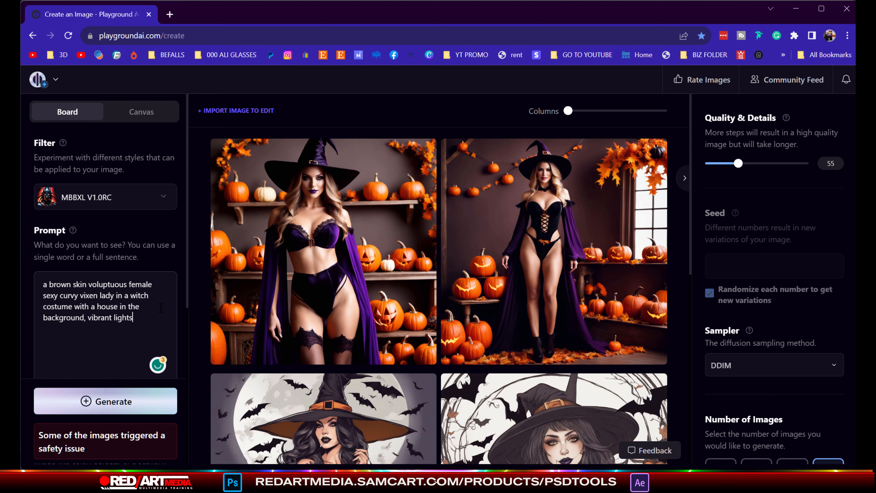
type(", ")
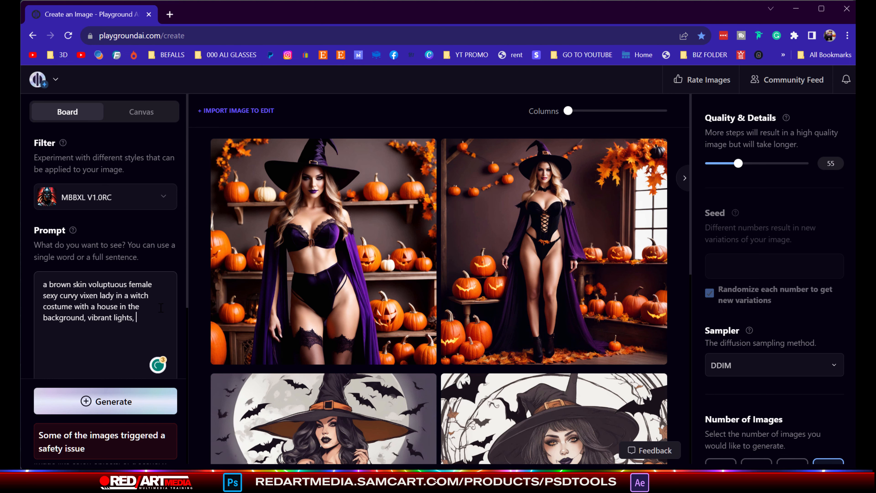
type("vivi")
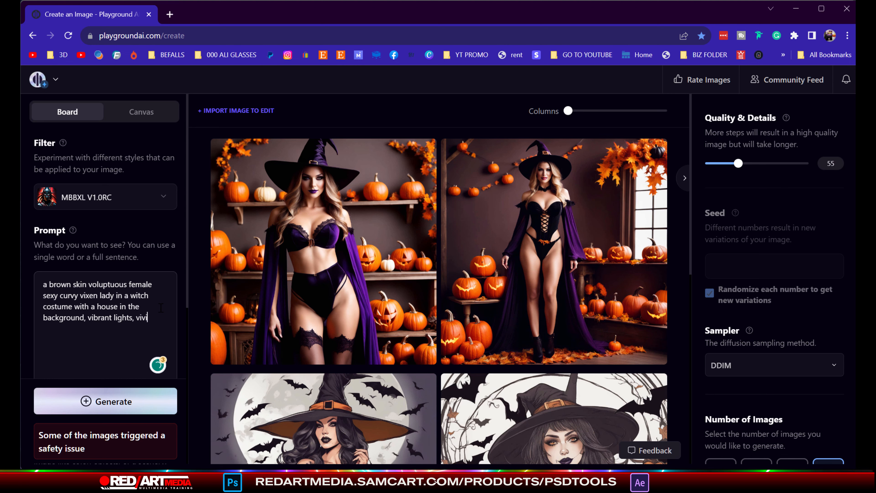
type("d bright")
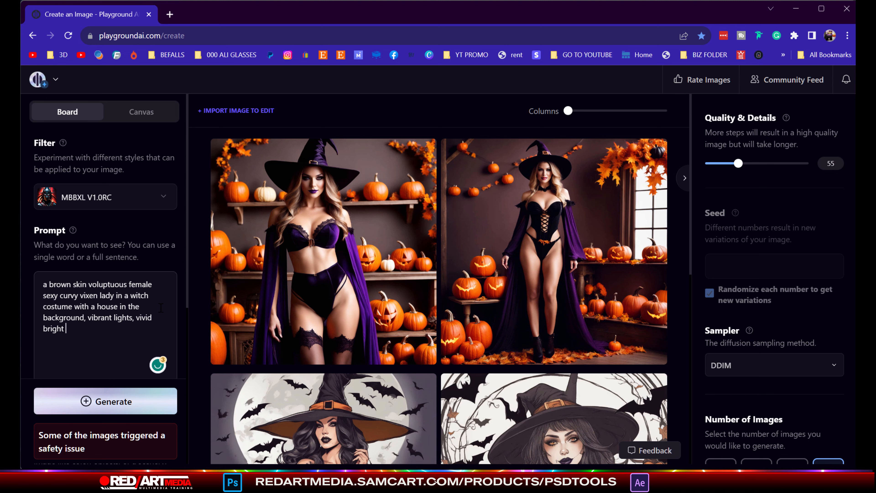
type("colors")
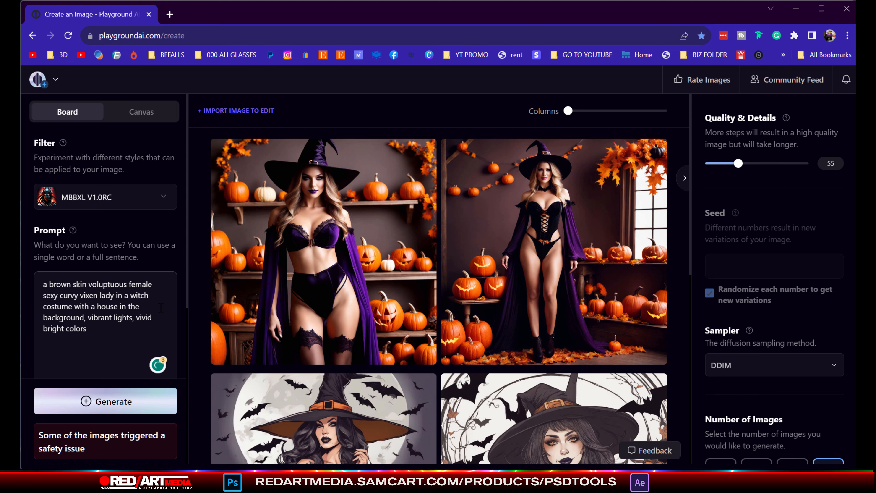
Finish the prompt with ", moonlight, bats and pumpkins"
type(", ")
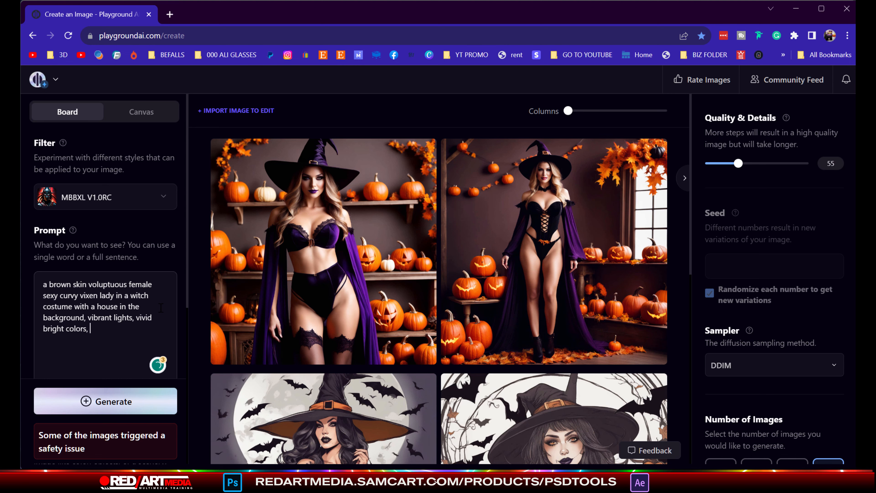
type("moonlight")
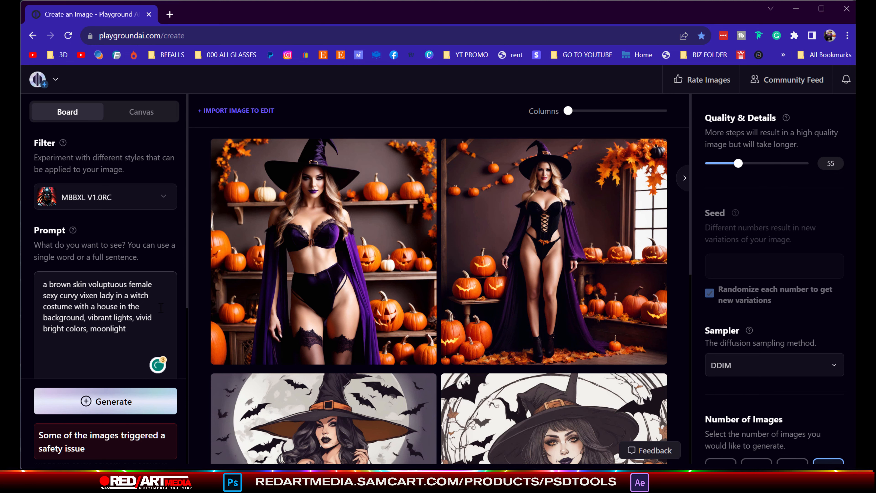
type(", bats an")
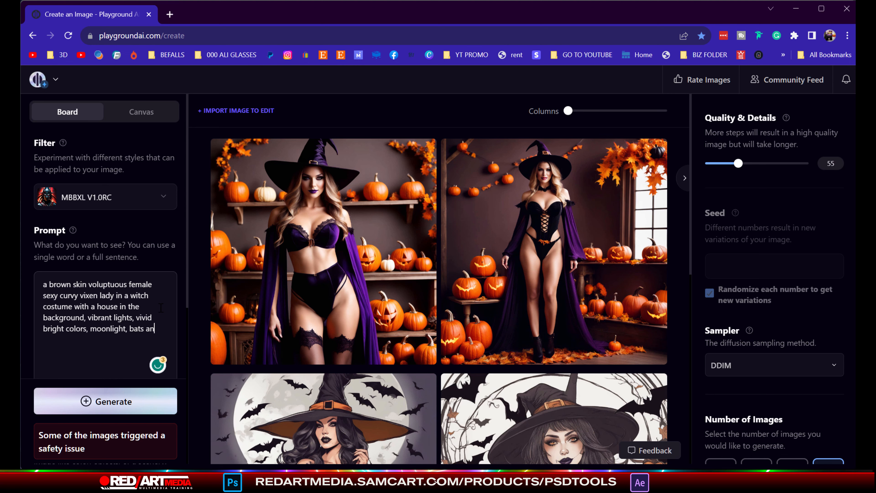
type("d pump")
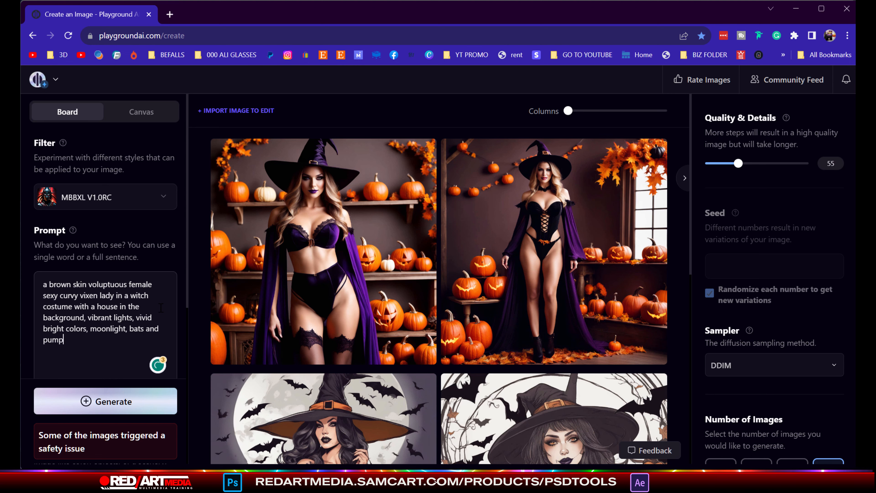
type("kins")
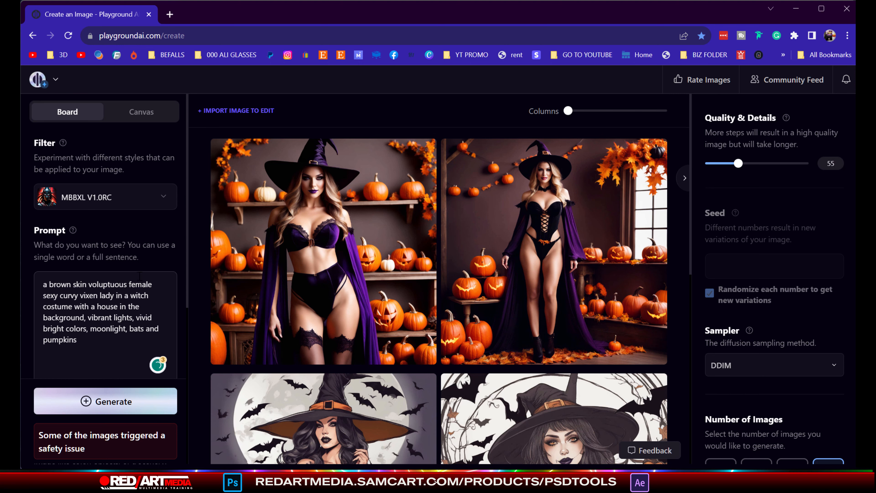
Set the style filter to Macro Realism and the sampler to Euler a
left_click(94, 203)
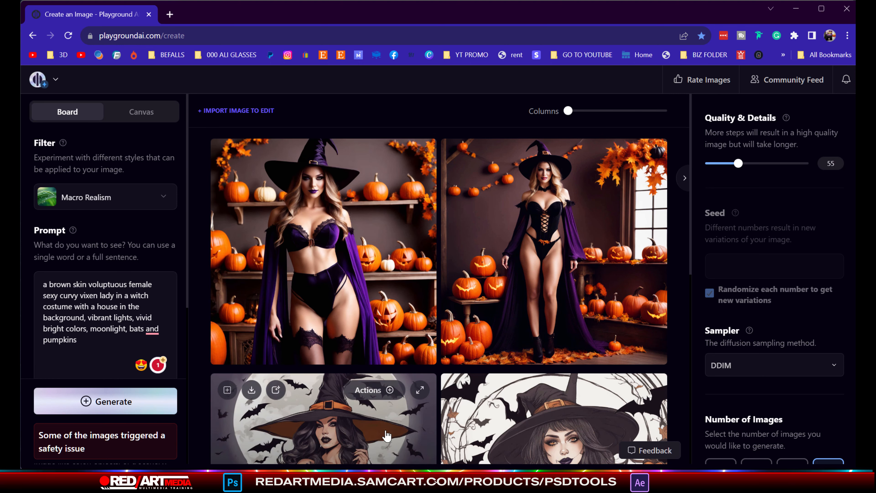
left_click(385, 437)
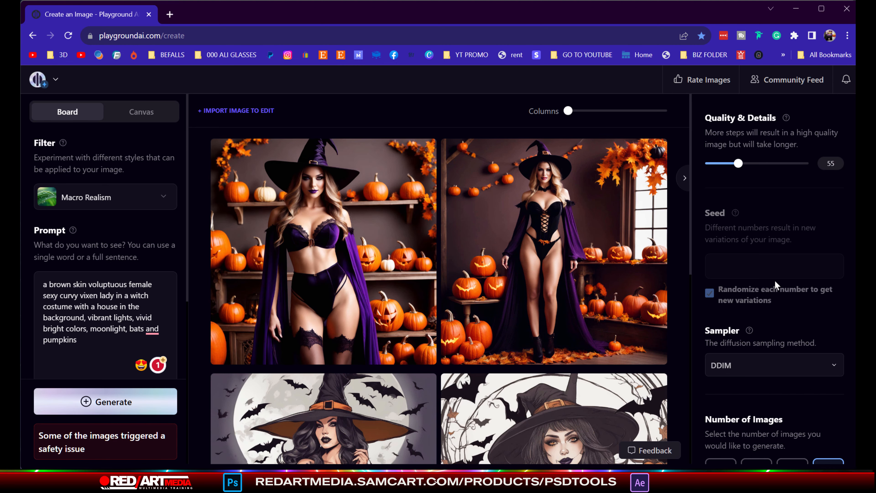
scroll(776, 285, "up", 8)
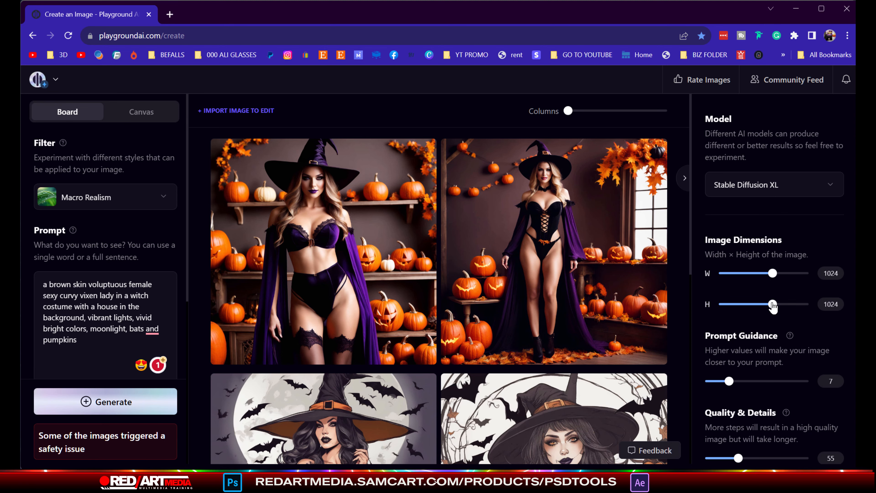
scroll(773, 310, "down", 5)
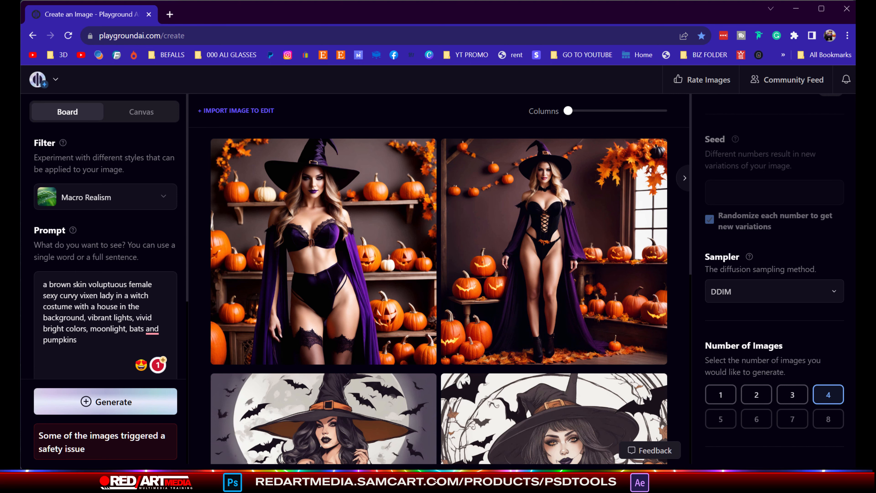
left_click(734, 296)
left_click(734, 355)
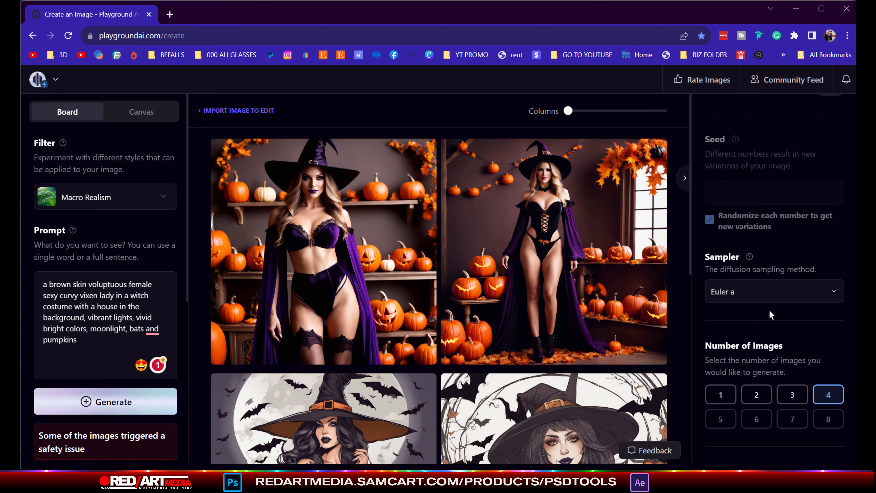
Generate four new witch images from the revised prompt and look over the results
left_click(142, 409)
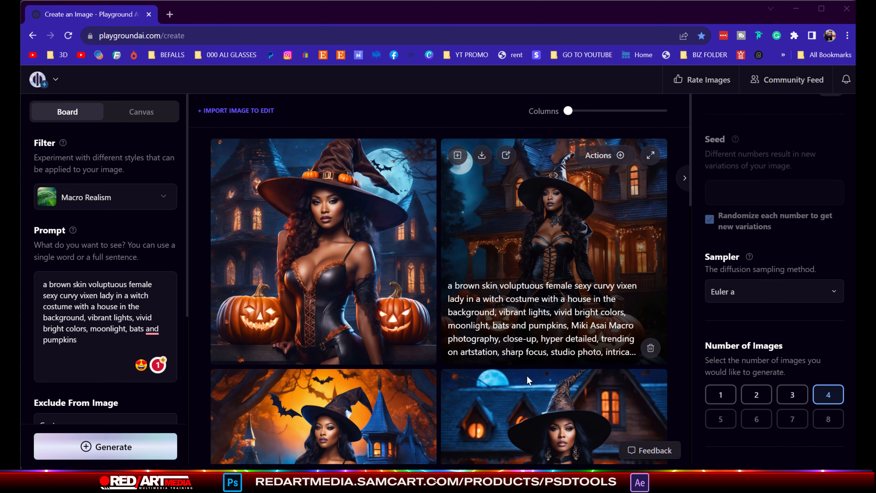
scroll(549, 366, "down", 4)
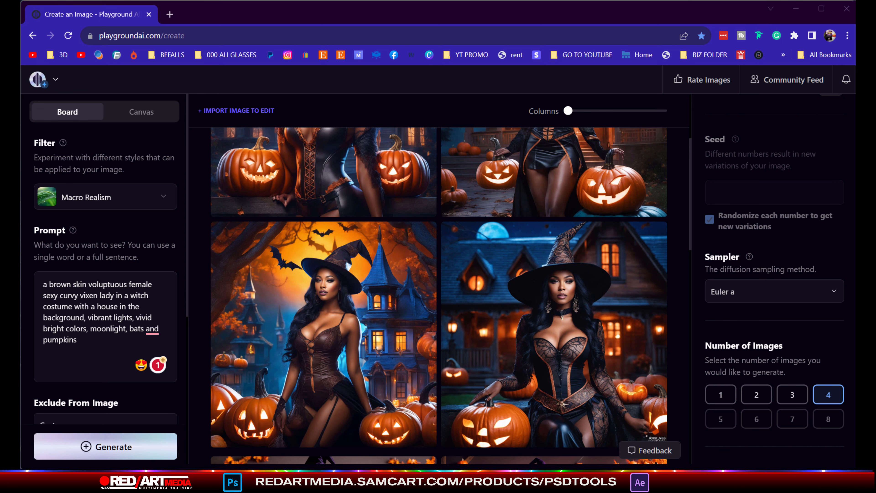
Change the sampler to DPM++ 2M and check the dimension, prompt guidance and quality settings
left_click(765, 293)
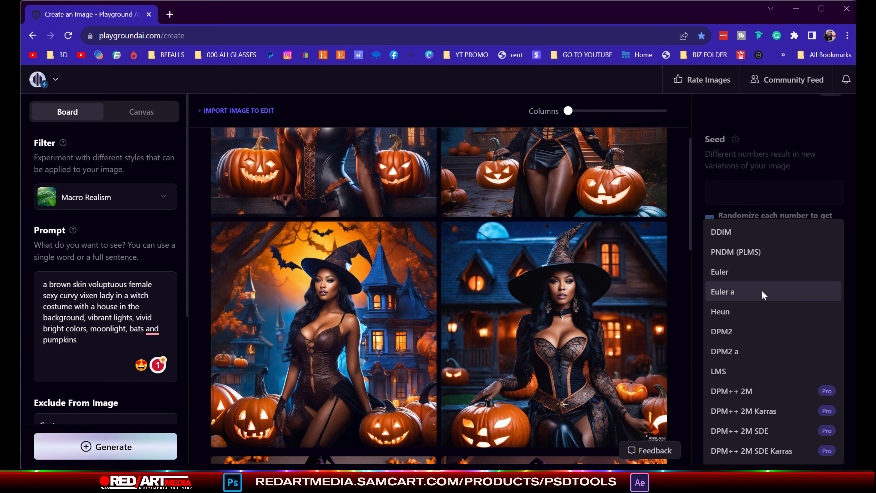
left_click(741, 392)
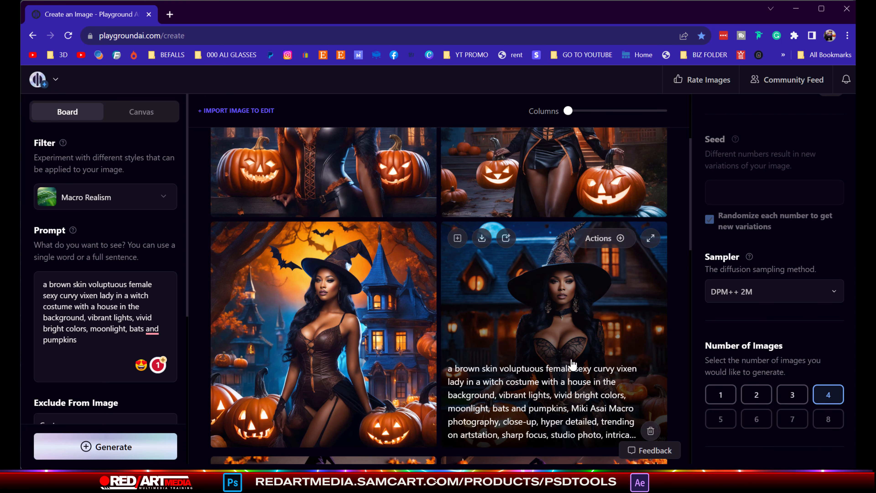
scroll(700, 307, "up", 5)
scroll(701, 307, "up", 5)
scroll(701, 307, "down", 3)
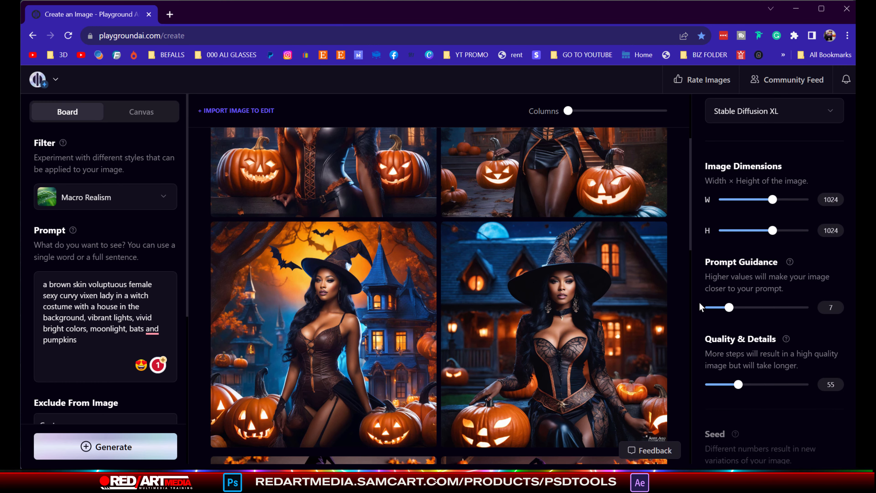
Set Prompt Guidance to 5 and review the existing witch images
left_click_drag(730, 312, 722, 312)
mouse_move(488, 285)
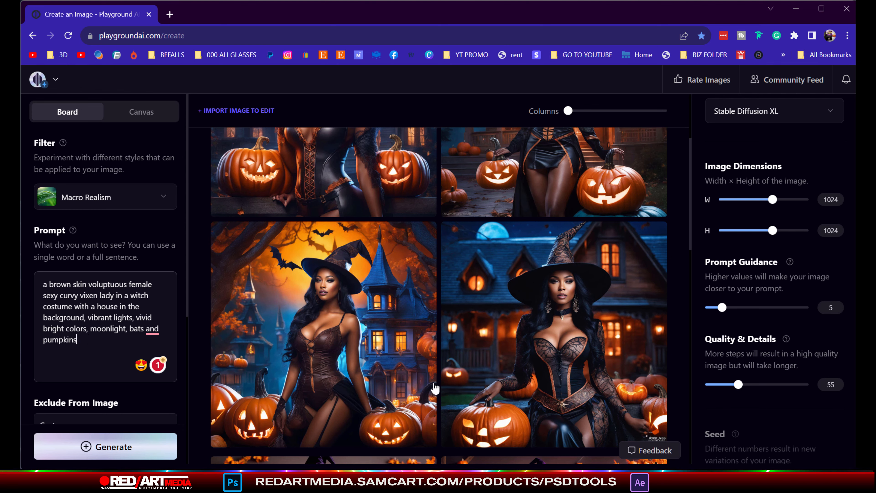
mouse_move(372, 326)
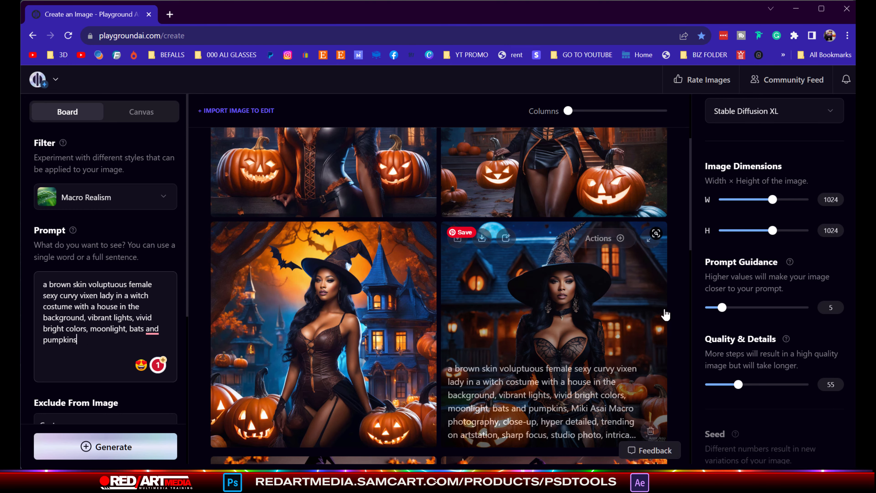
scroll(599, 333, "up", 4)
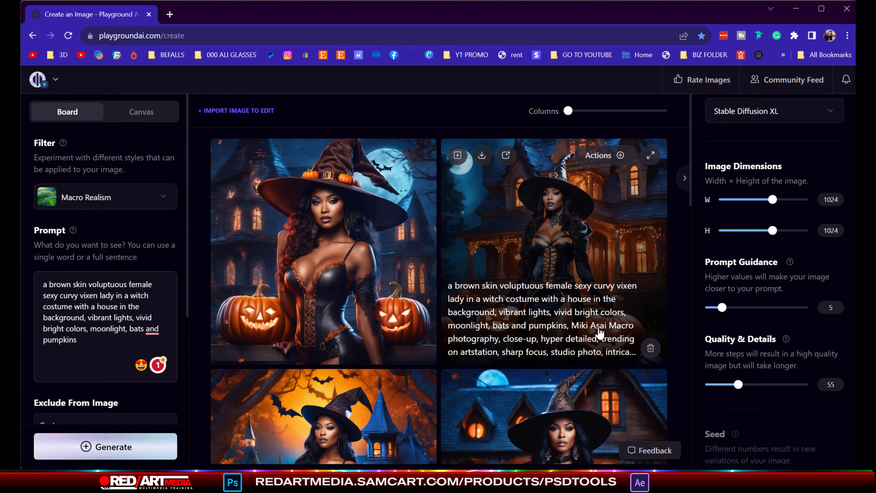
scroll(600, 333, "down", 2)
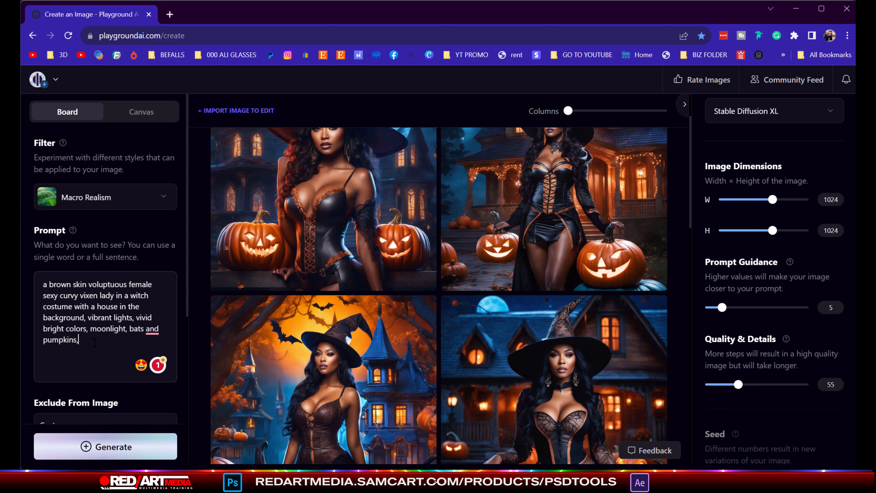
Extend the end of the prompt with "ultra-realistic, cinematic lighting, smoke and neon lights"
type("ultr")
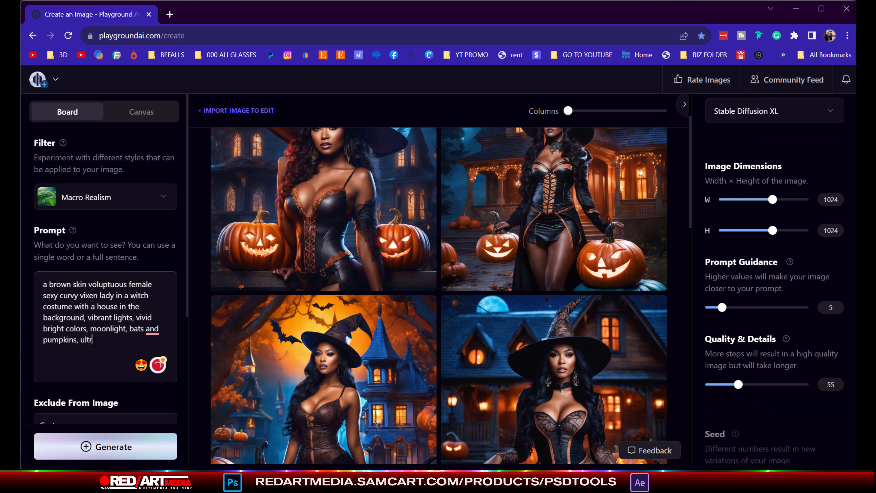
type("a")
type("-real")
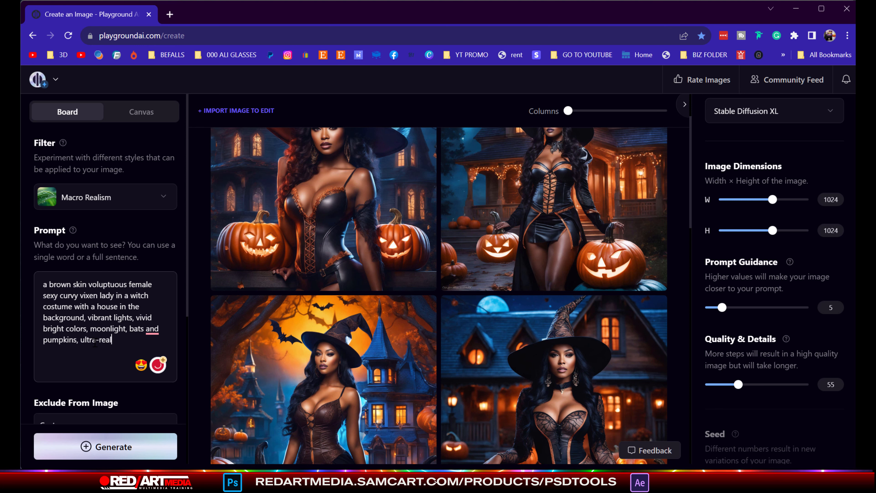
type("istic")
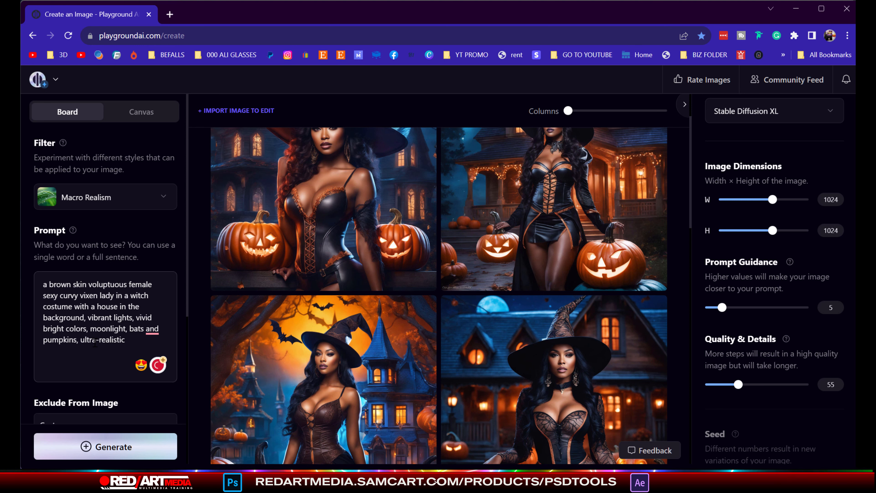
type(", ci")
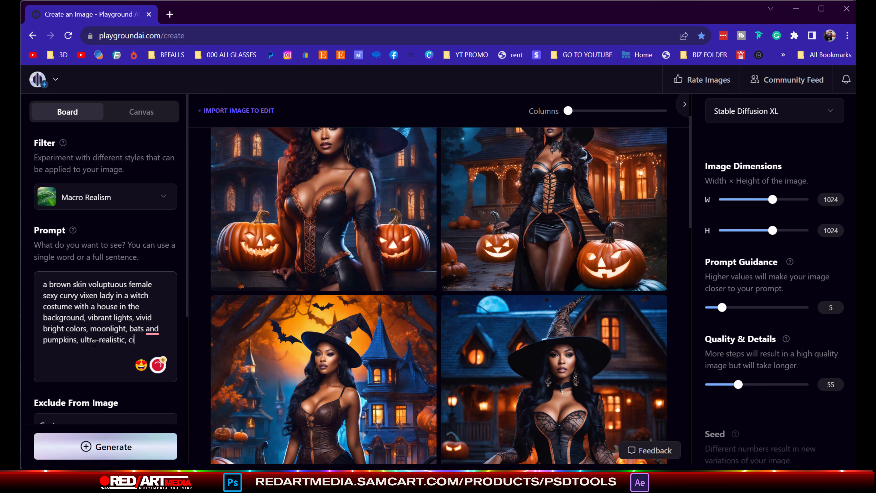
type("nematic lightin")
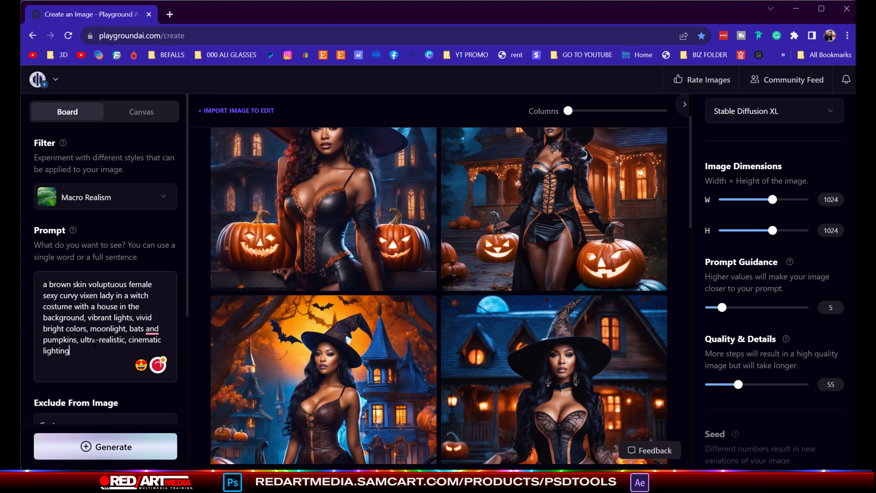
type("g, smoke")
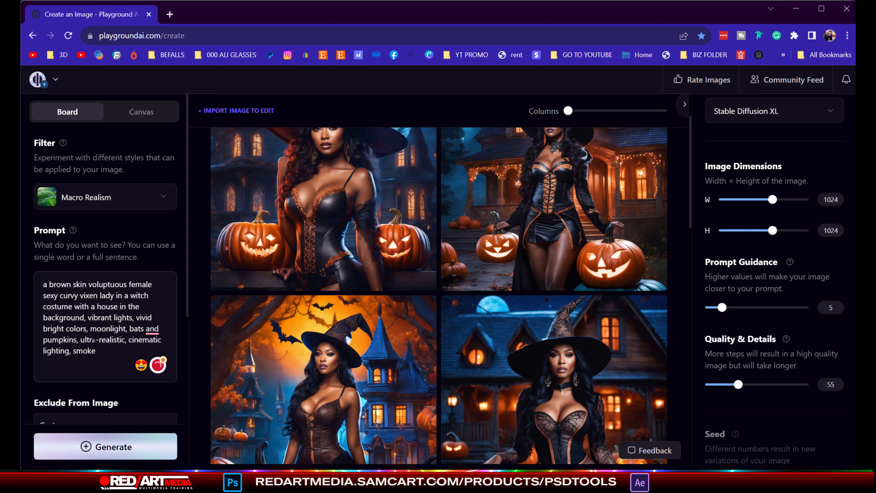
type(" and ne")
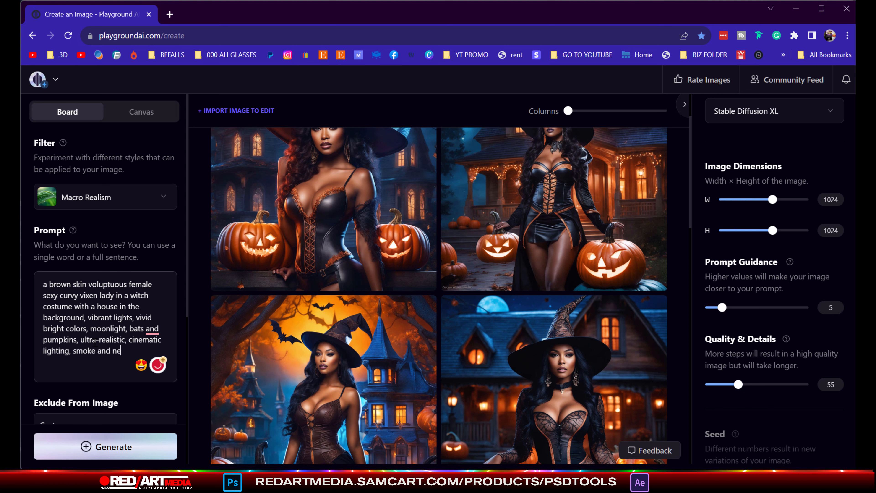
type("on lights")
Generate four new witch images from the extended prompt and compare them with the earlier batches
scroll(204, 324, "down", 8)
scroll(204, 324, "up", 10)
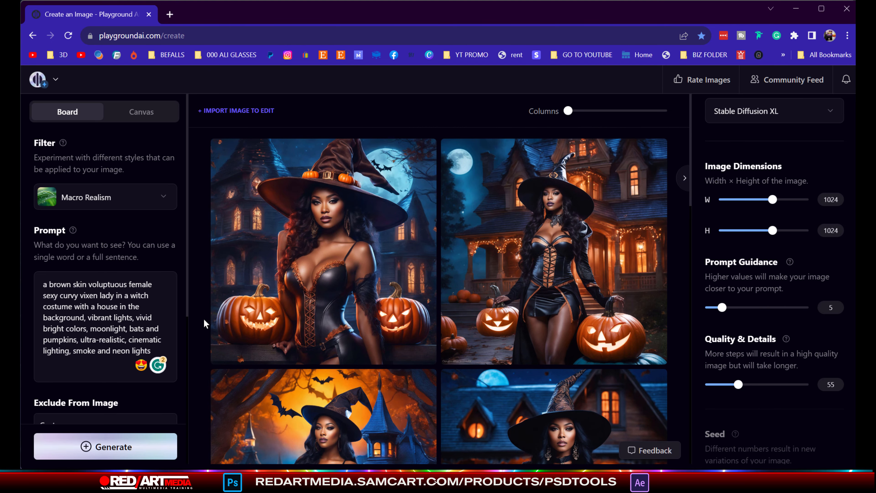
scroll(362, 348, "down", 9)
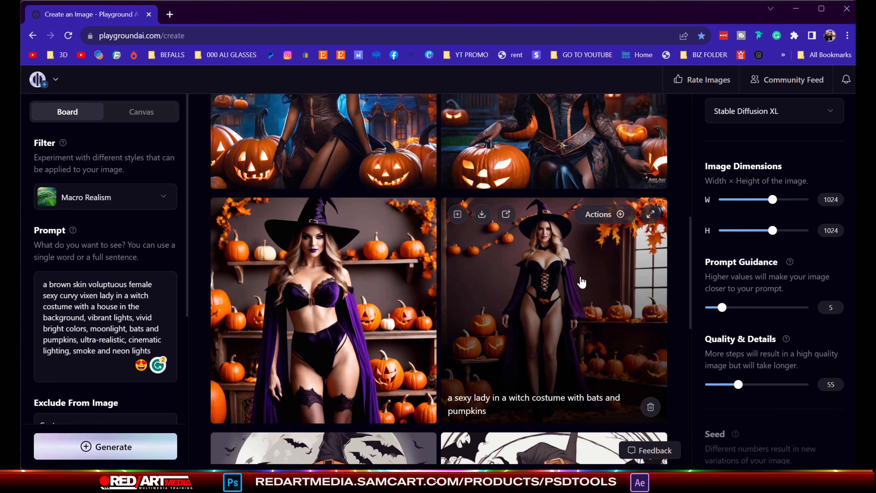
scroll(582, 281, "up", 10)
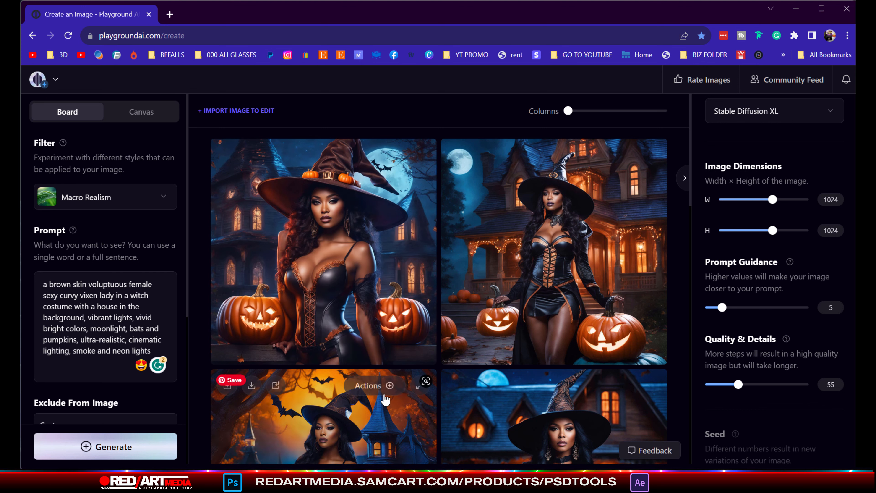
left_click(131, 448)
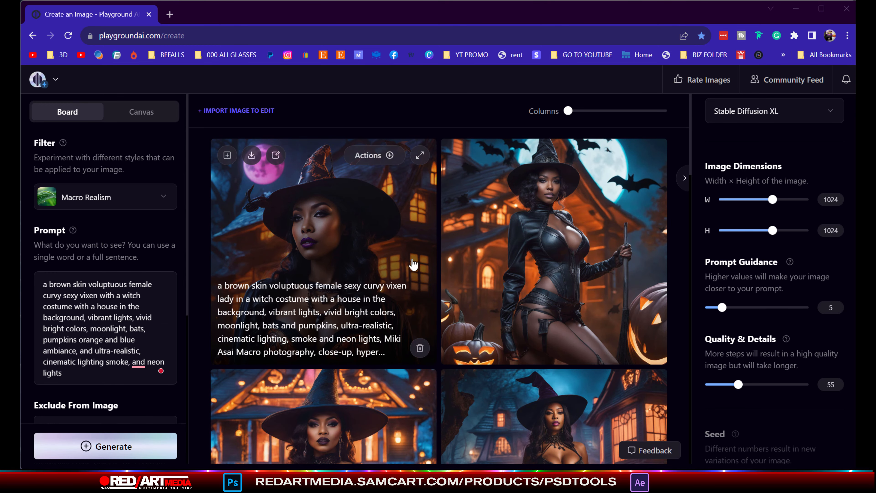
scroll(413, 264, "down", 5)
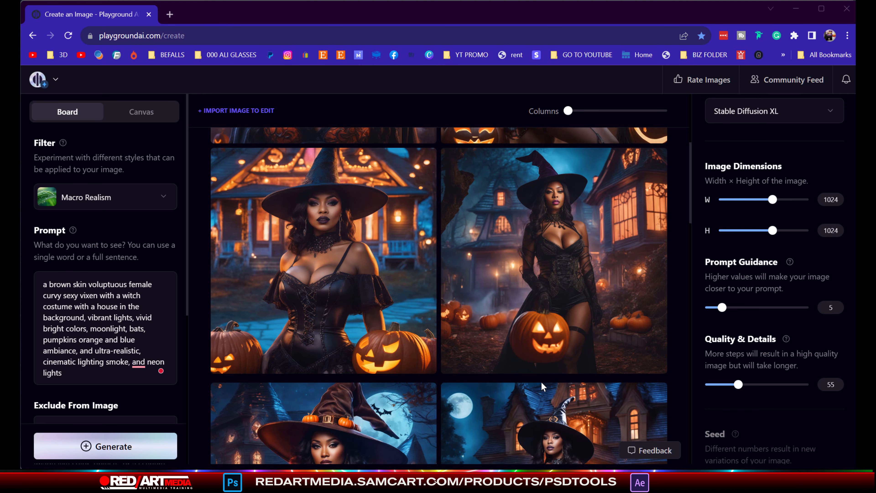
scroll(541, 382, "up", 5)
scroll(542, 382, "down", 10)
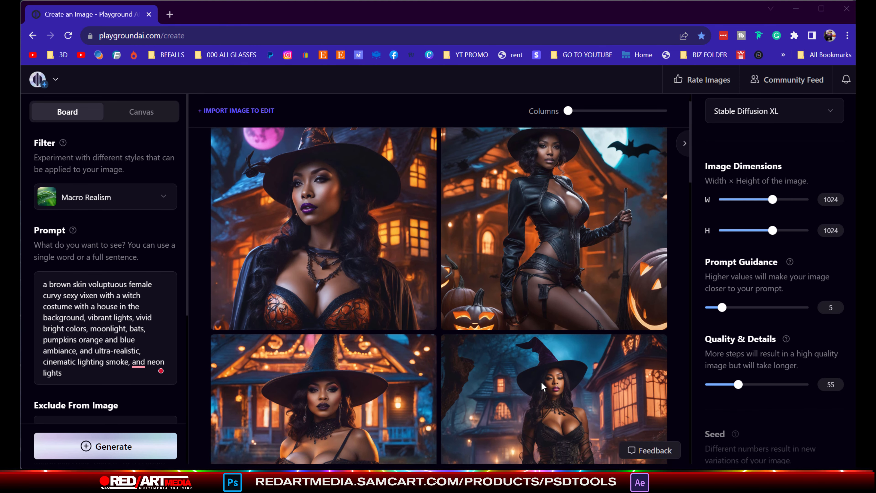
scroll(541, 382, "up", 6)
scroll(542, 382, "down", 2)
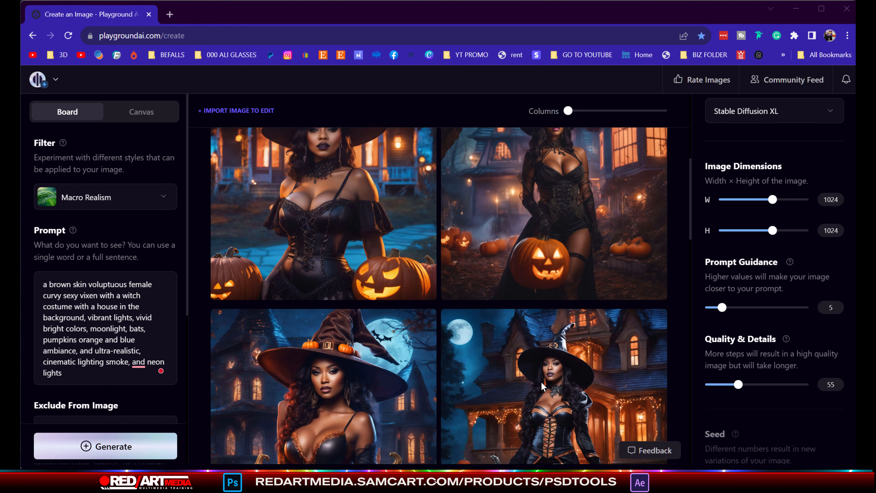
scroll(542, 382, "down", 2)
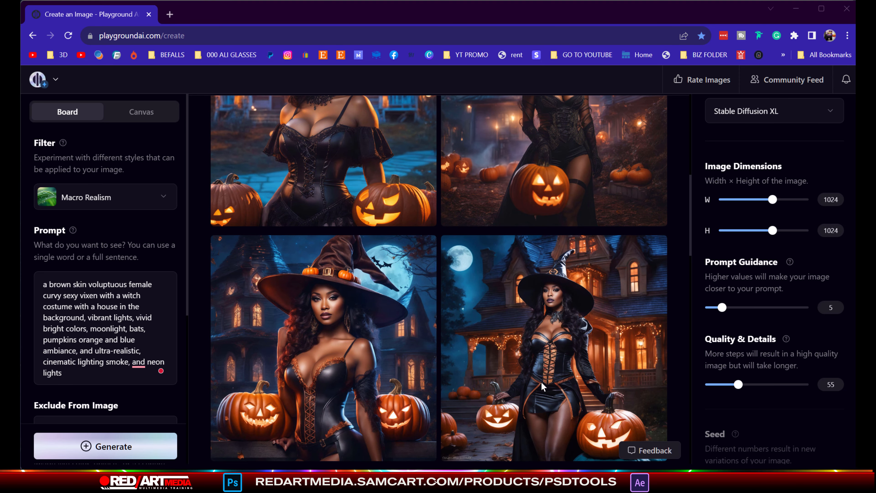
Set Prompt Guidance to 10, Quality & Details to 64 and the sampler to DPM2 a
left_click_drag(722, 308, 739, 308)
left_click_drag(739, 384, 745, 385)
scroll(747, 388, "down", 6)
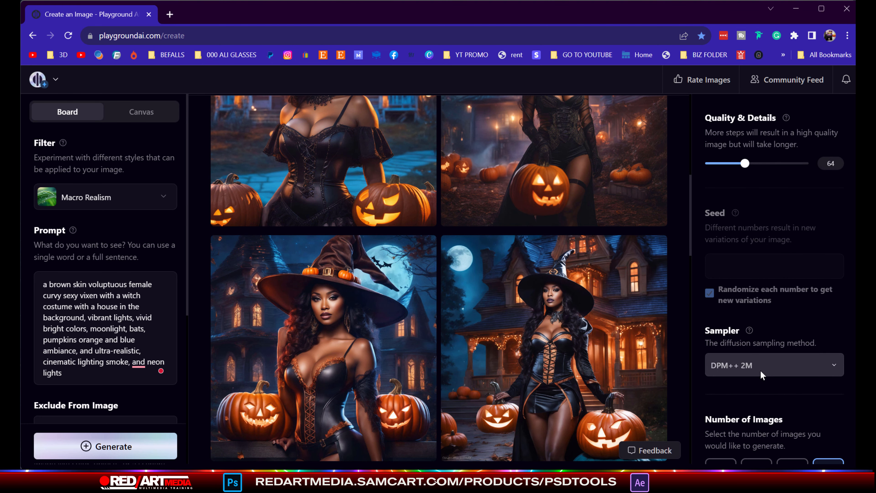
left_click(781, 366)
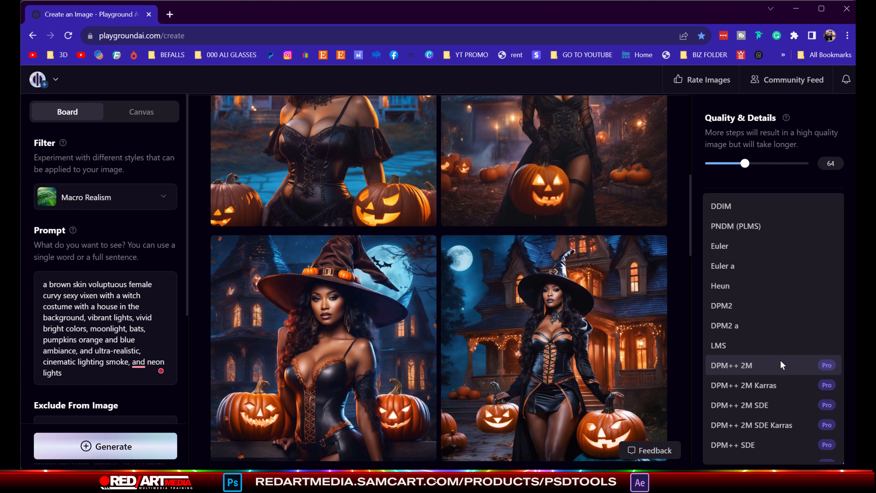
left_click(754, 326)
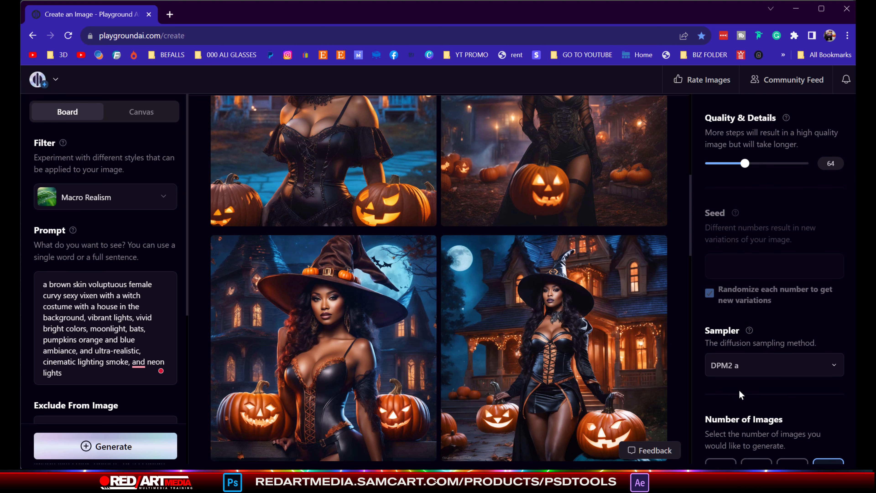
scroll(773, 379, "down", 2)
scroll(773, 379, "up", 4)
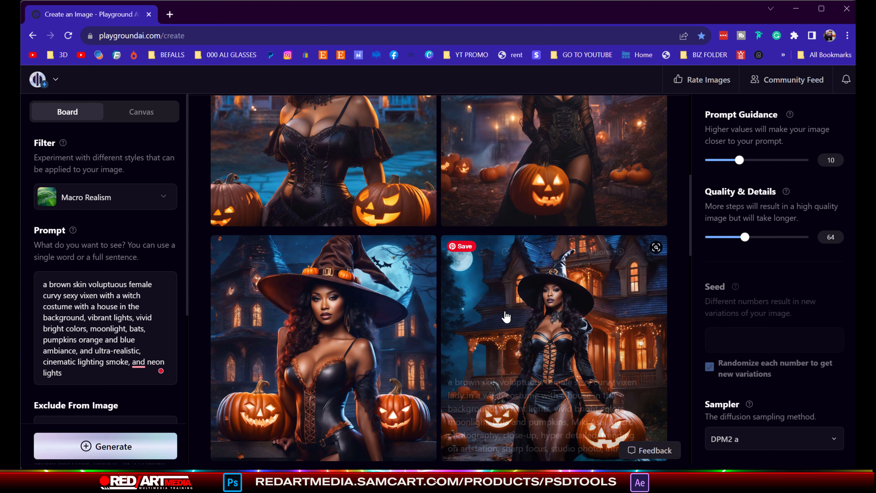
Generate four more witch images from the prompt with orange and blue ambiance and look them over
scroll(505, 313, "up", 3)
scroll(505, 313, "up", 5)
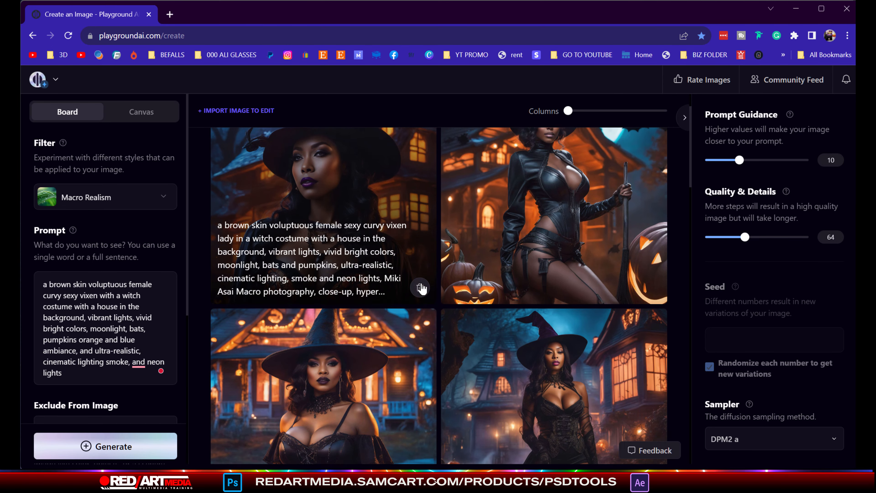
scroll(493, 338, "down", 2)
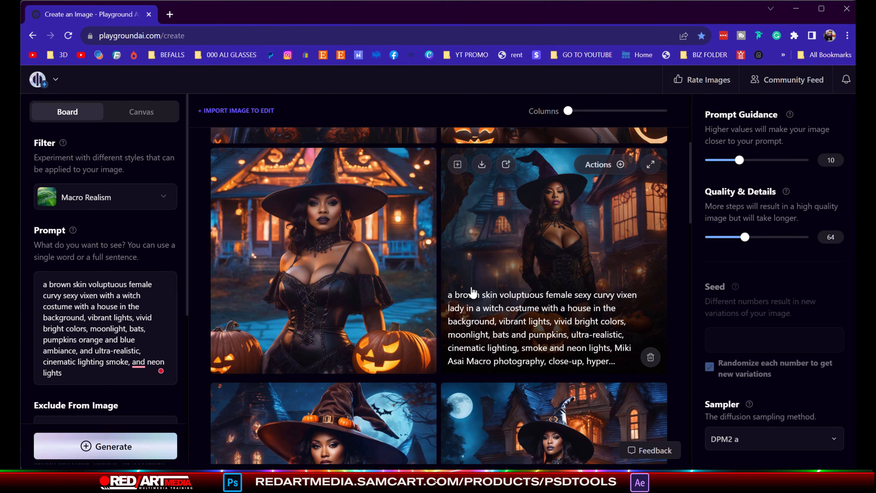
scroll(485, 282, "up", 3)
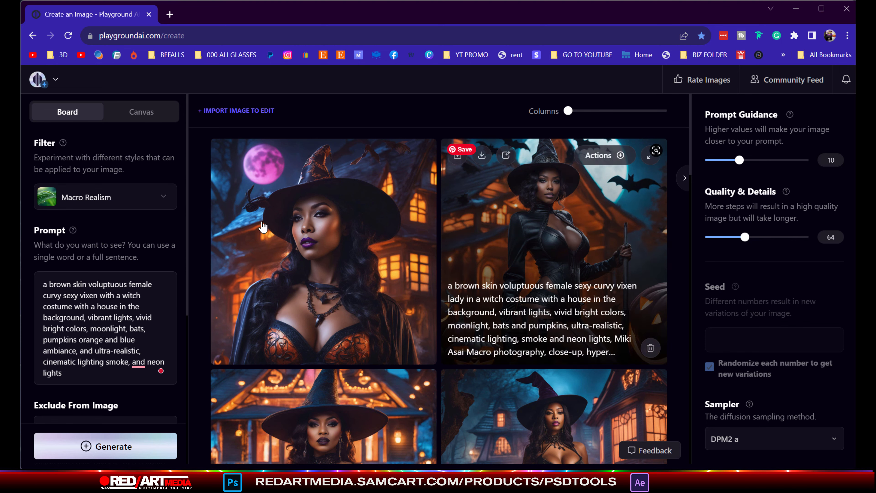
left_click(153, 446)
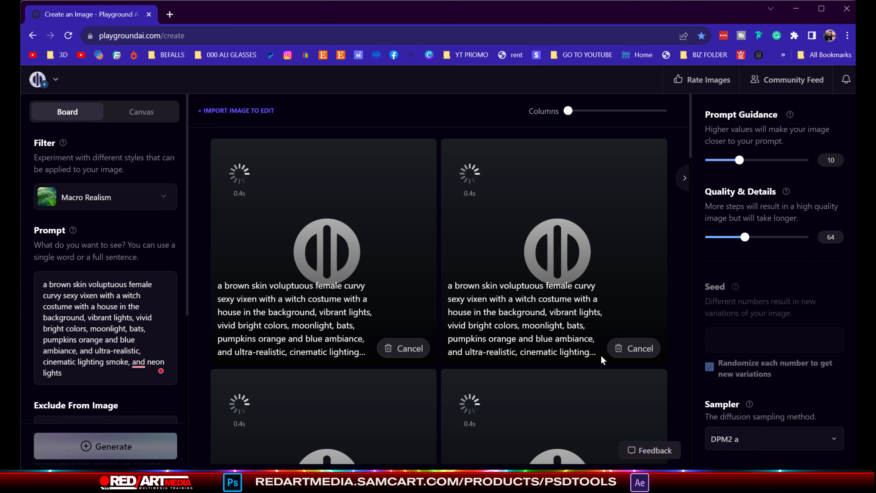
scroll(494, 291, "down", 4)
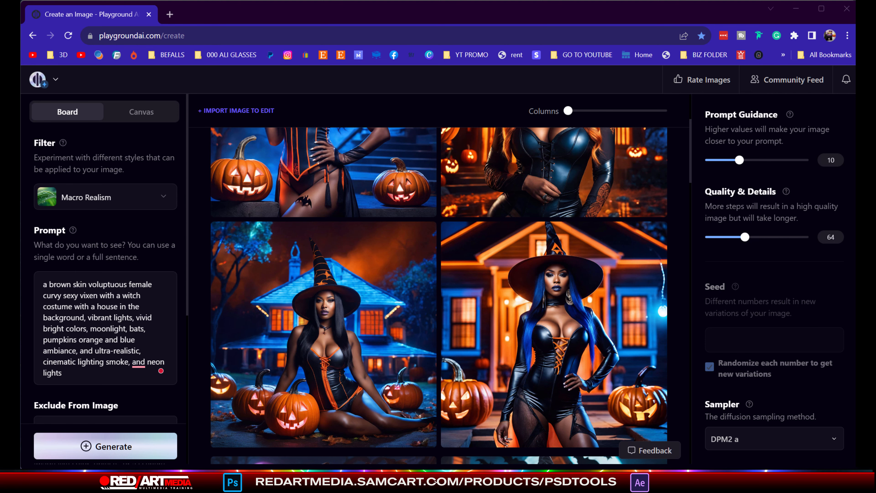
scroll(409, 361, "up", 4)
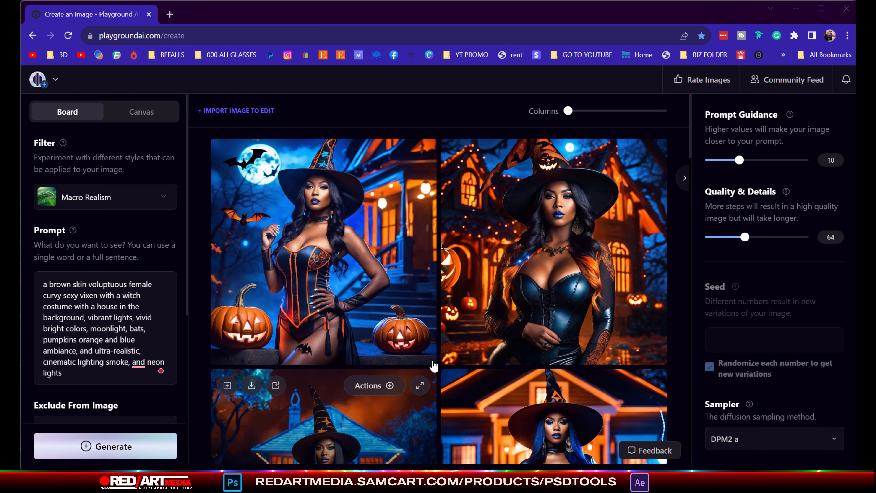
scroll(438, 368, "down", 5)
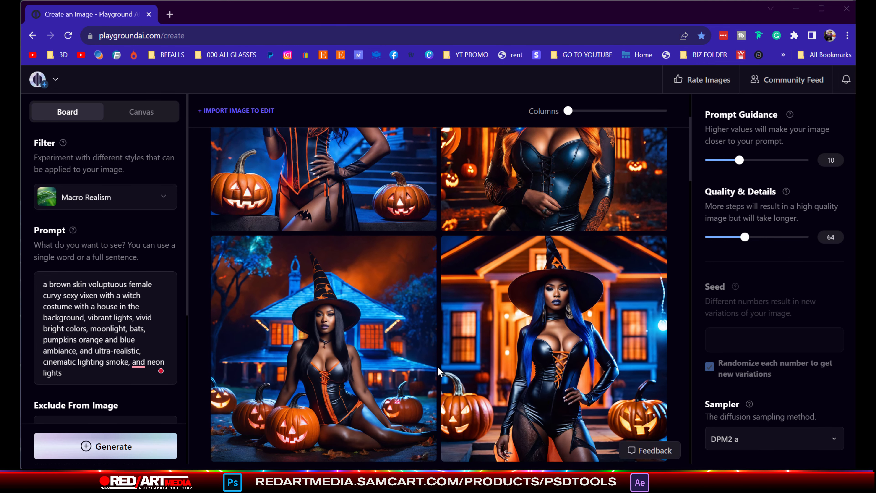
scroll(438, 368, "up", 2)
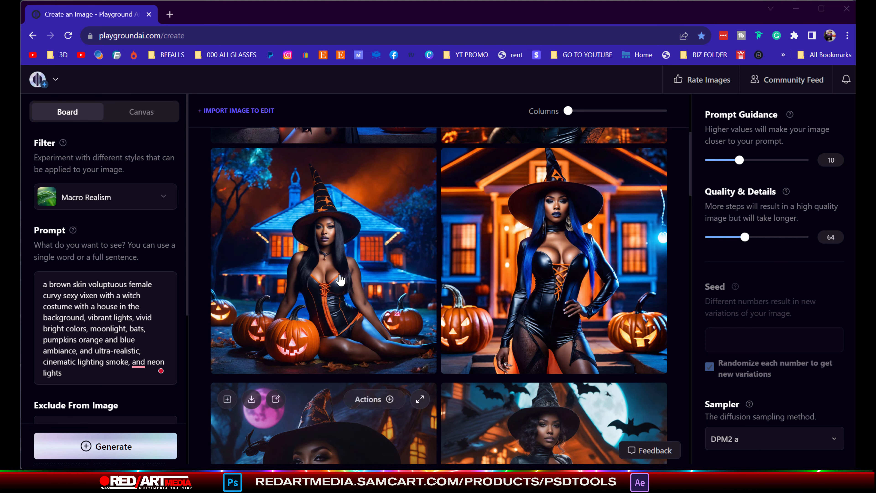
scroll(417, 271, "up", 2)
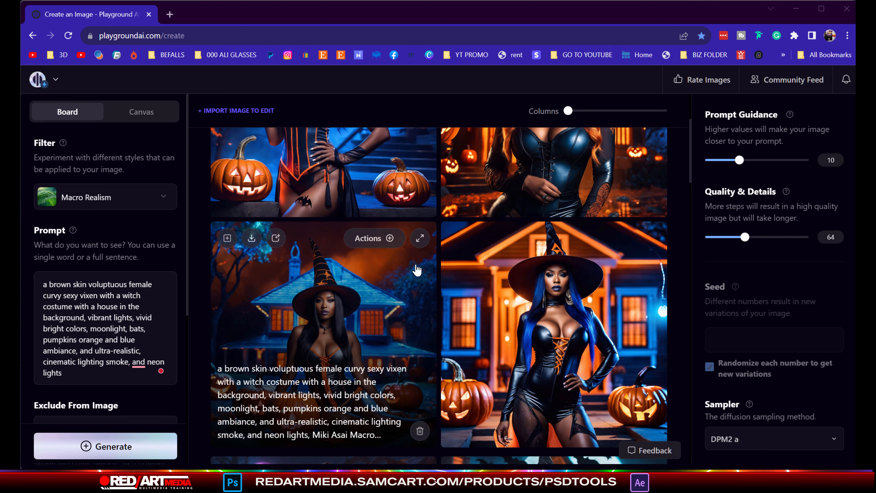
View the witch seated among pumpkins at full size, close it and compare the other new images
left_click(415, 239)
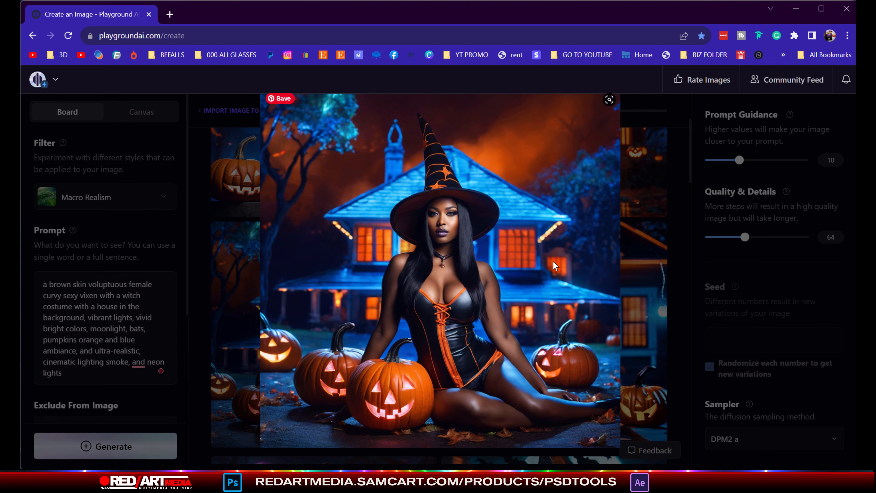
left_click(637, 220)
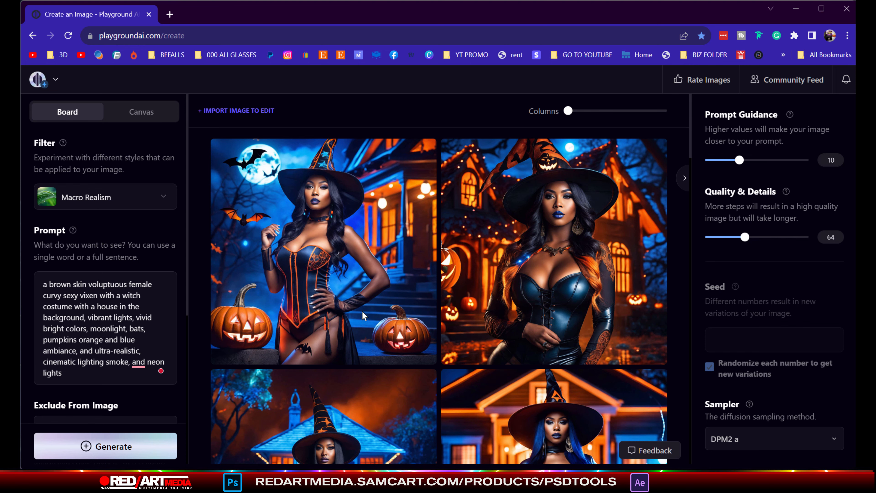
scroll(539, 235, "down", 3)
scroll(566, 233, "up", 3)
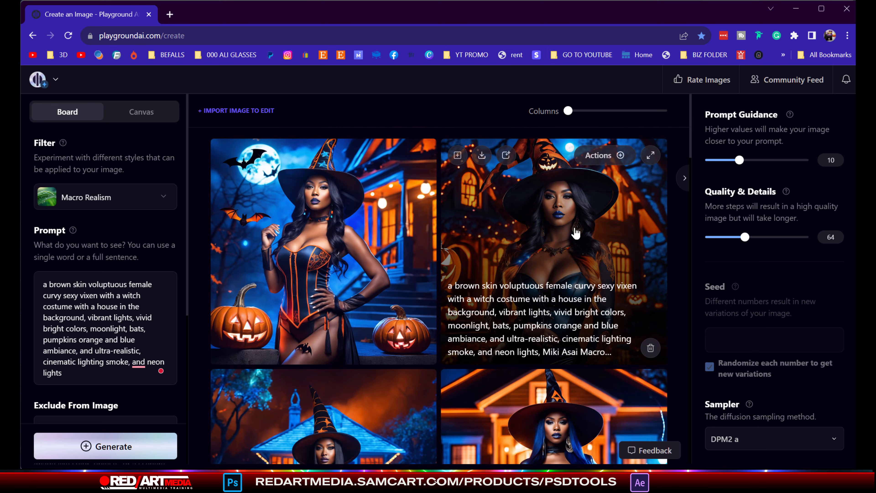
View the witch in the dark leather corset at full size, upscale that image by 4x and download the result
left_click(651, 156)
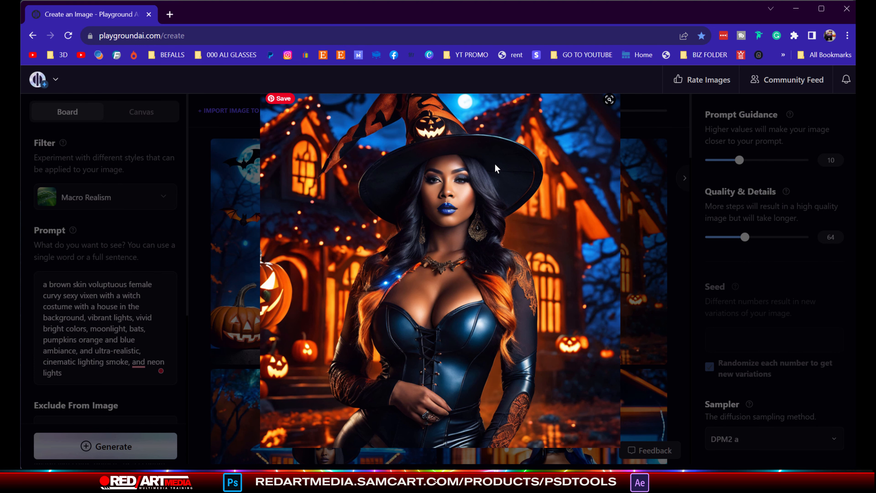
key("Escape")
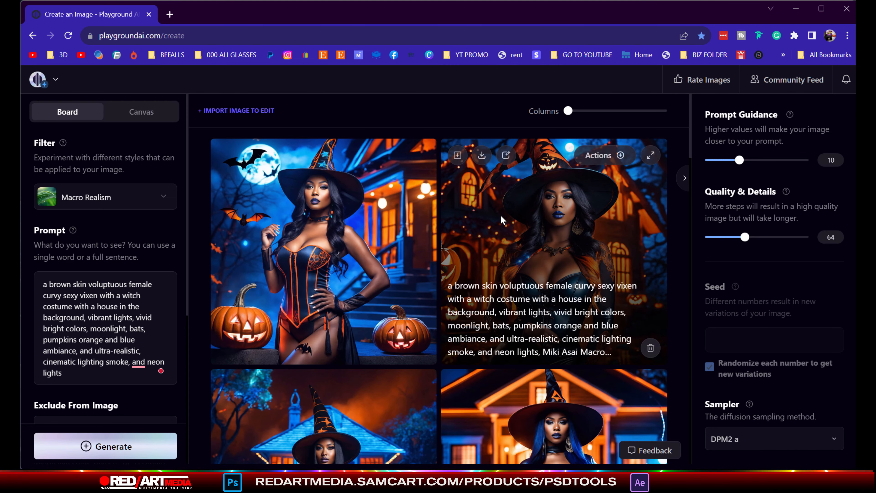
left_click(622, 156)
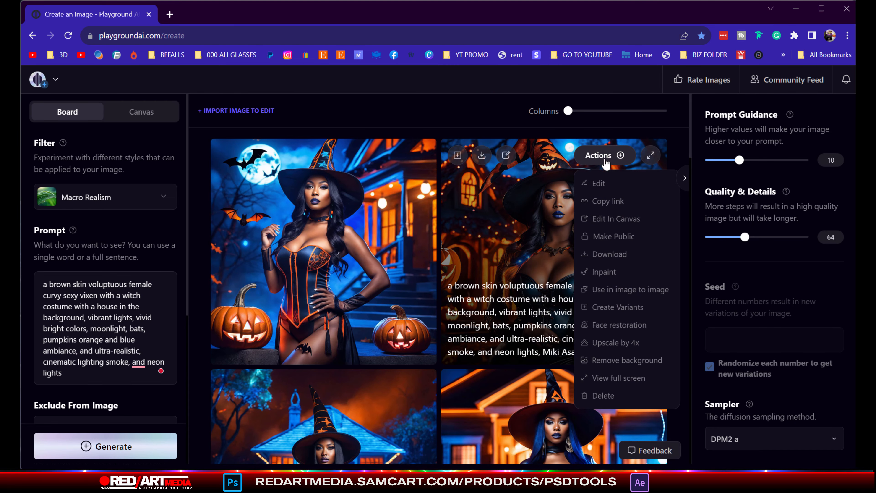
left_click(635, 344)
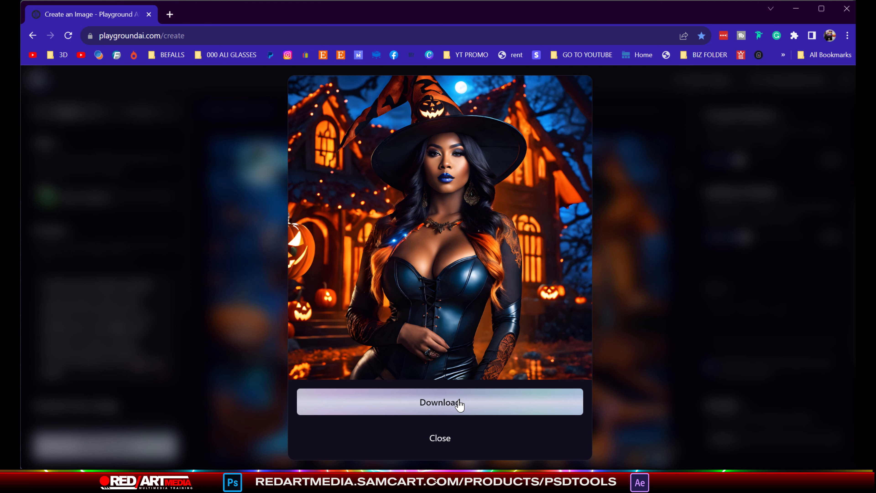
left_click(460, 403)
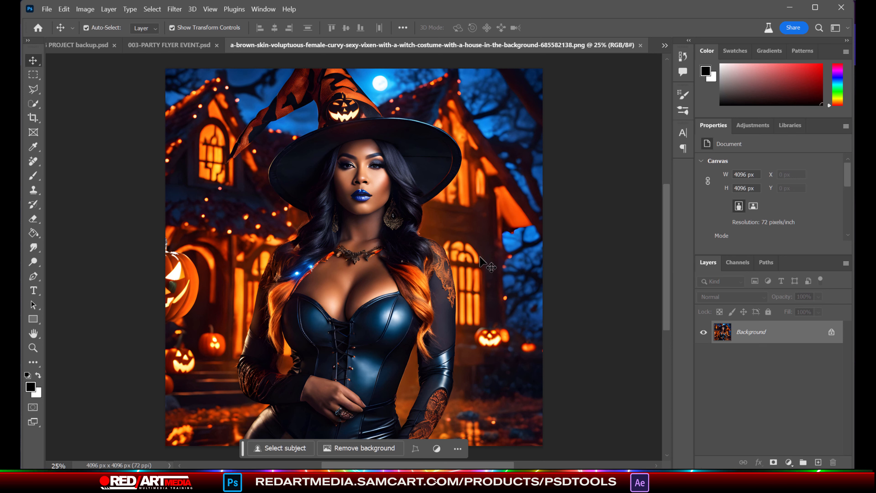
In Photoshop, show and select the ALL TEXT OVERLAY TEMPLATE group in the 003-PARTY FLYER EVENT document
left_click(156, 44)
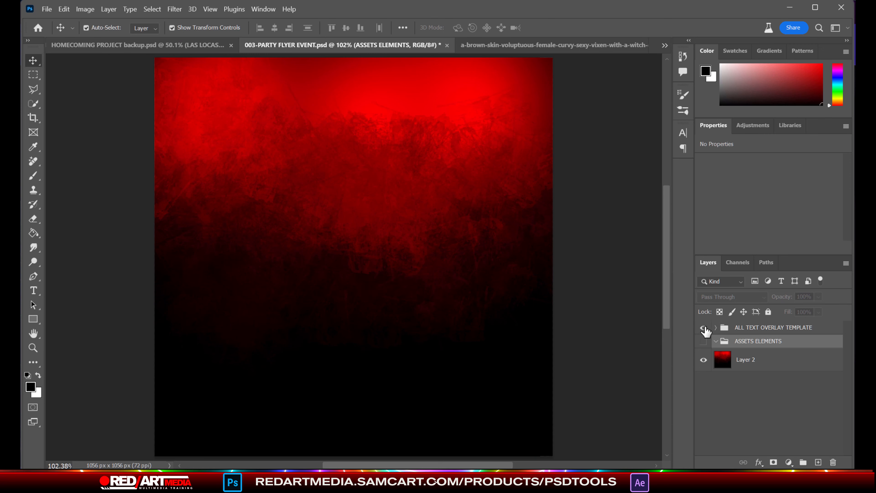
left_click(704, 328)
left_click(731, 331)
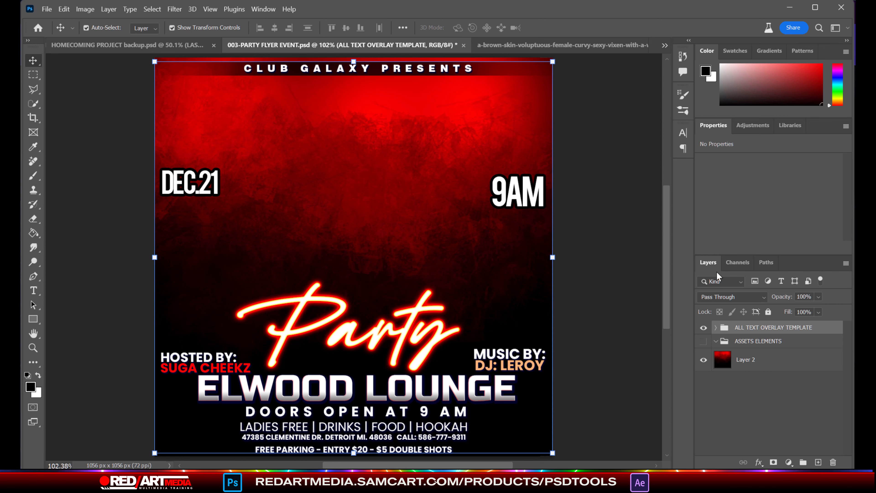
Copy the ALL TEXT OVERLAY TEMPLATE group onto the witch image and enlarge it to about 385% to fill the canvas
left_click_drag(726, 332, 400, 146)
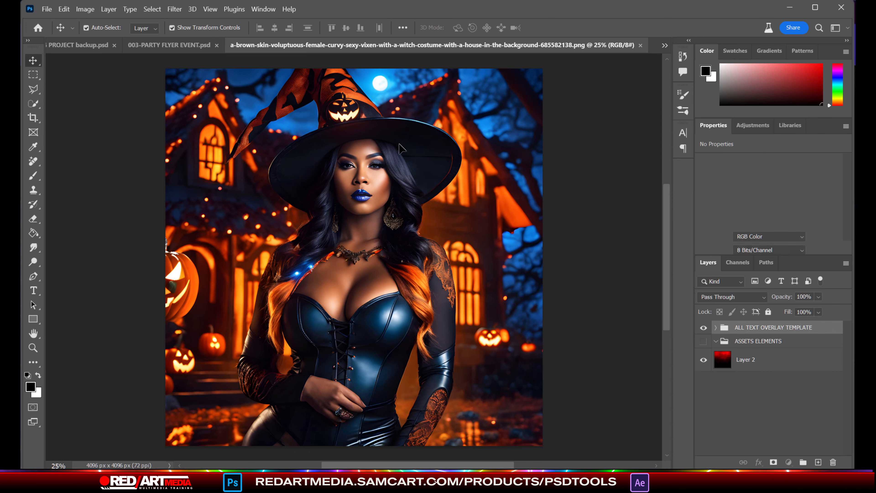
scroll(402, 218, "down", 1)
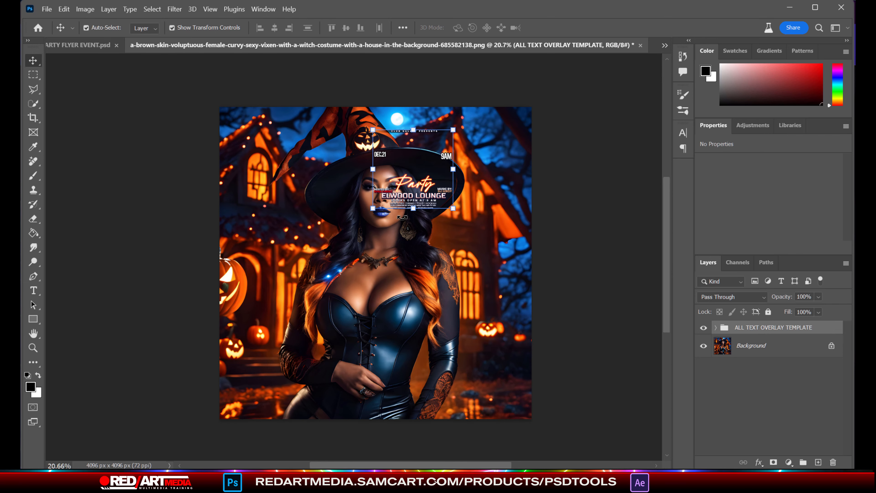
left_click_drag(415, 213, 414, 395)
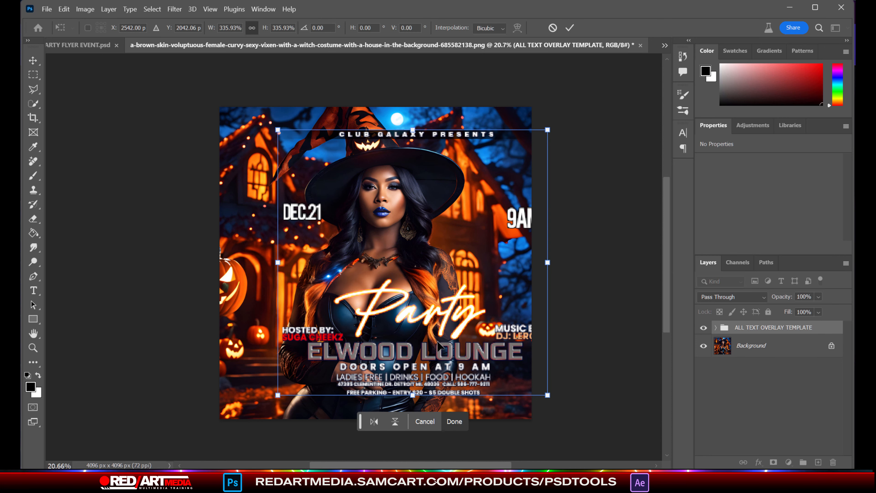
left_click_drag(434, 350, 396, 350)
left_click_drag(373, 134, 373, 108)
mouse_move(374, 401)
left_mouse_down()
mouse_move(374, 420)
mouse_move(376, 413)
left_mouse_up()
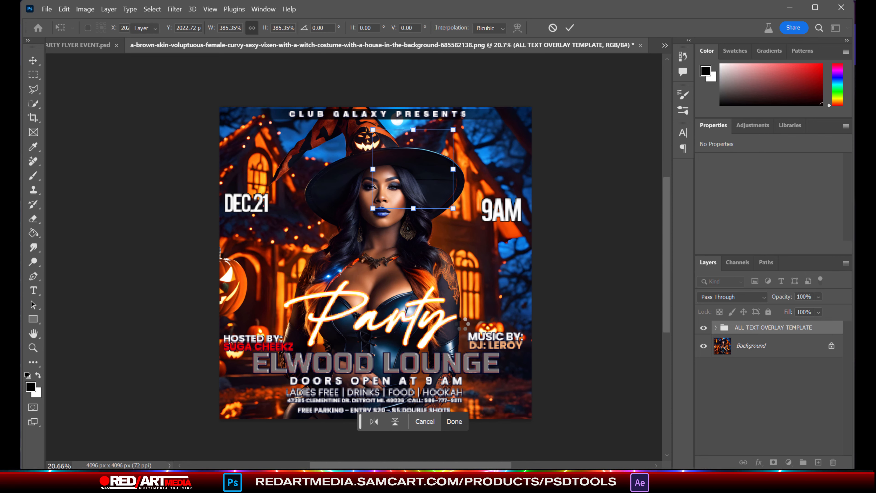
key("Return")
key("ctrl+plus")
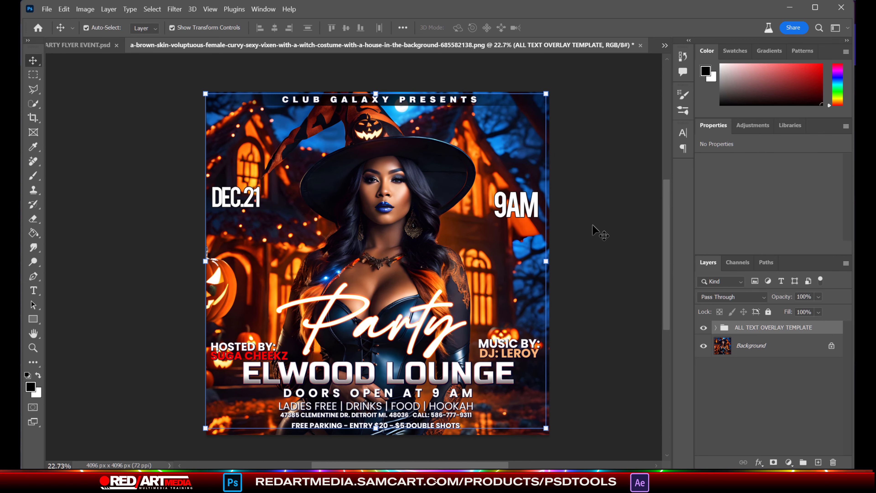
key("ctrl+minus")
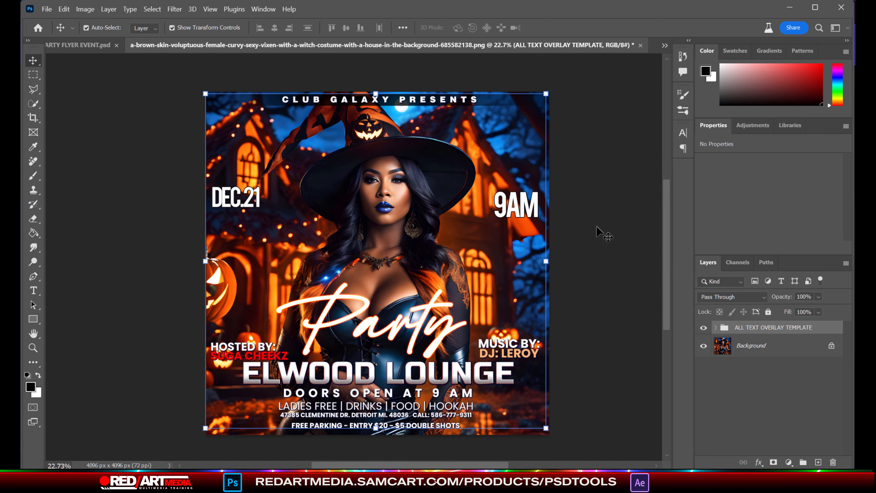
Try nudging the Party text on the witch image slightly sideways and undo the move
left_click(603, 232)
left_click(414, 331)
mouse_move(411, 329)
left_mouse_down()
mouse_move(412, 276)
mouse_move(414, 329)
left_mouse_up()
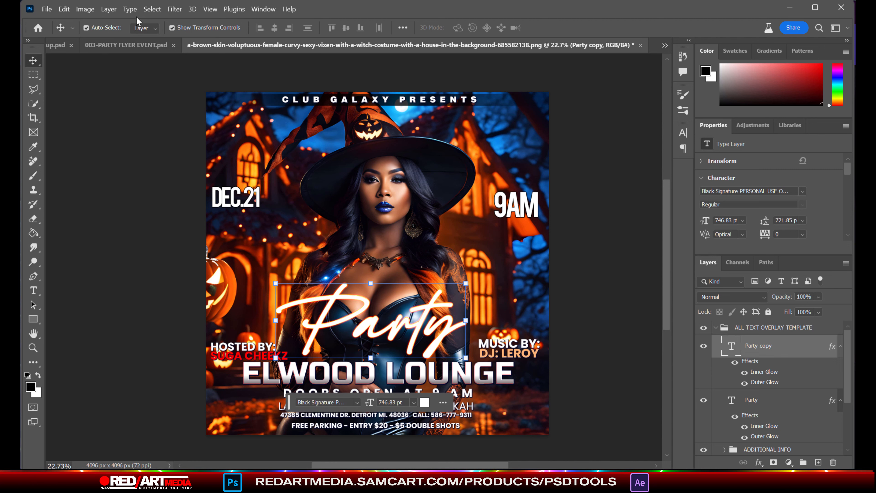
left_click(64, 9)
left_click(76, 25)
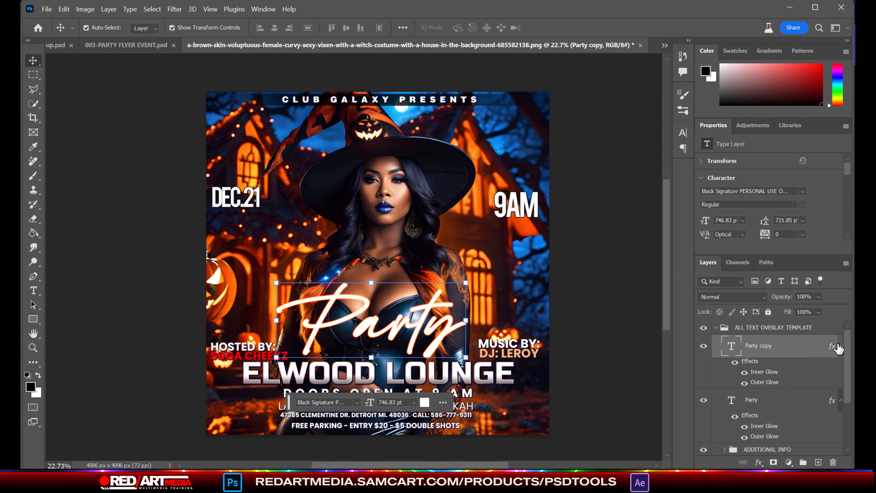
Examine the outline on the DEC.21 text in the original flyer up close and return to the witch image
left_click(121, 46)
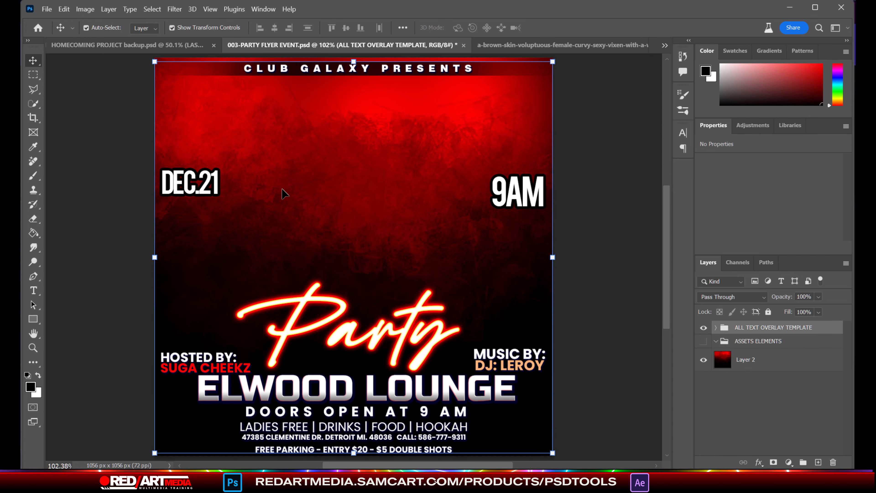
scroll(191, 187, "up", 6)
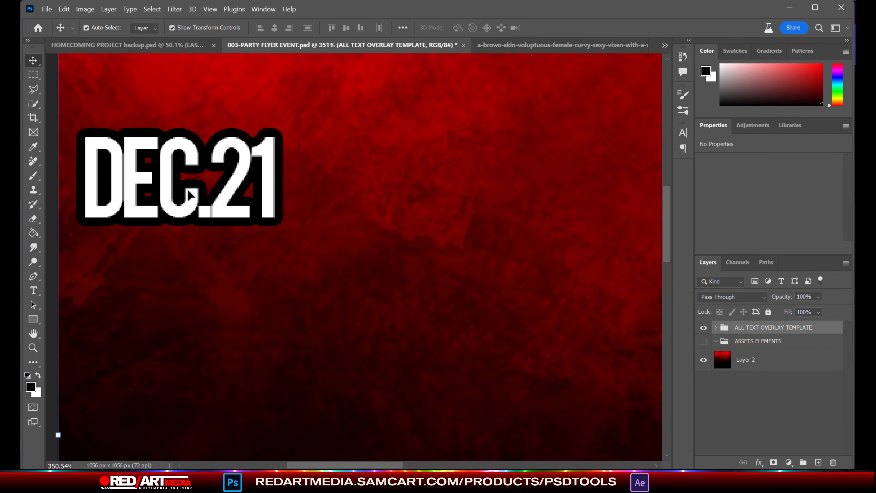
scroll(251, 166, "down", 3)
scroll(305, 202, "down", 3)
scroll(316, 206, "down", 2)
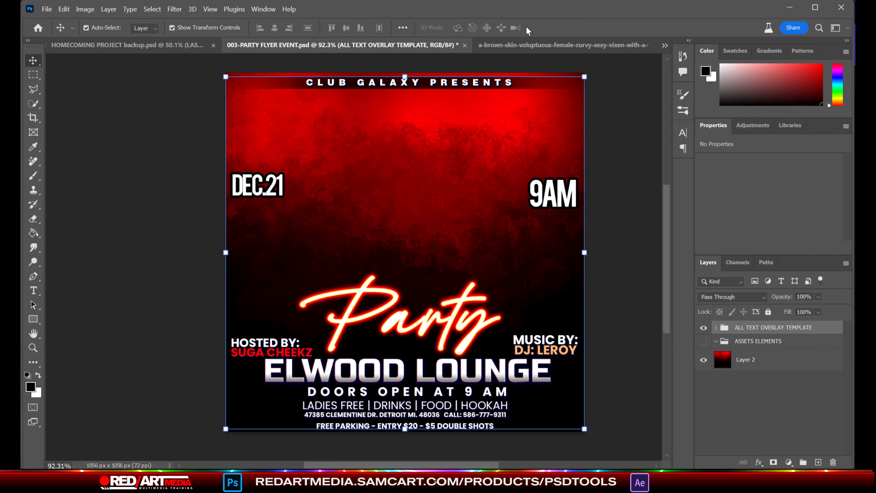
left_click(527, 45)
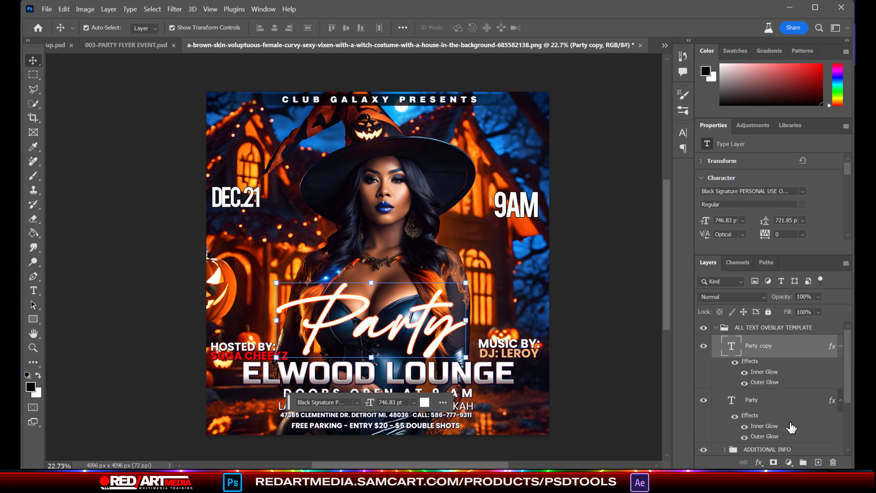
Hide the text overlay group in the witch image and float that document in a separate window clear of the flyer
left_click(703, 327)
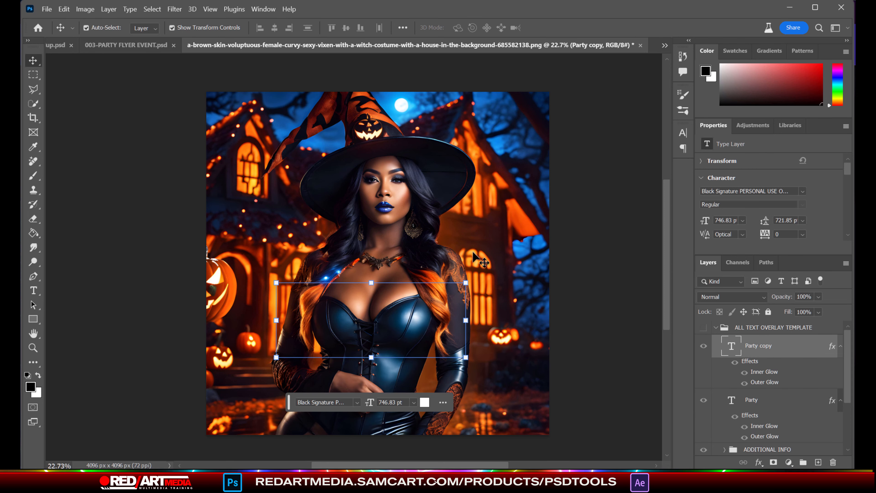
left_click(479, 257)
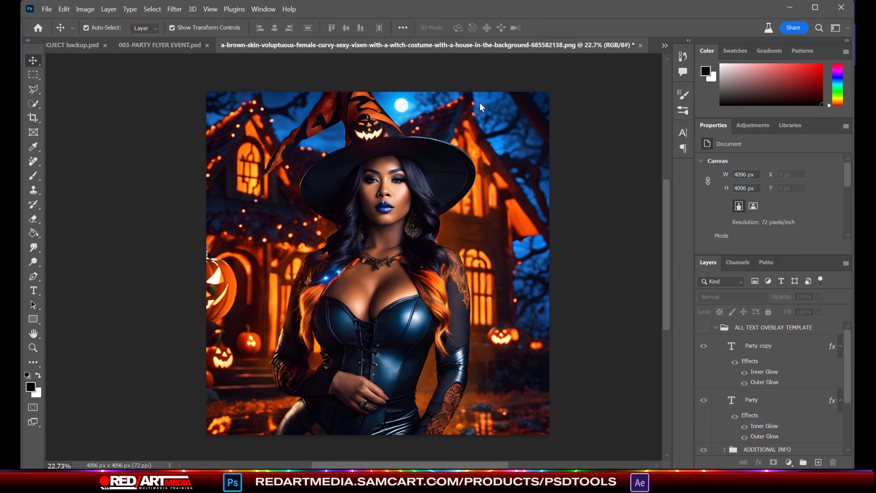
left_click_drag(482, 45, 485, 110)
left_click_drag(436, 137, 0, 179)
left_click_drag(0, 251, 326, 249)
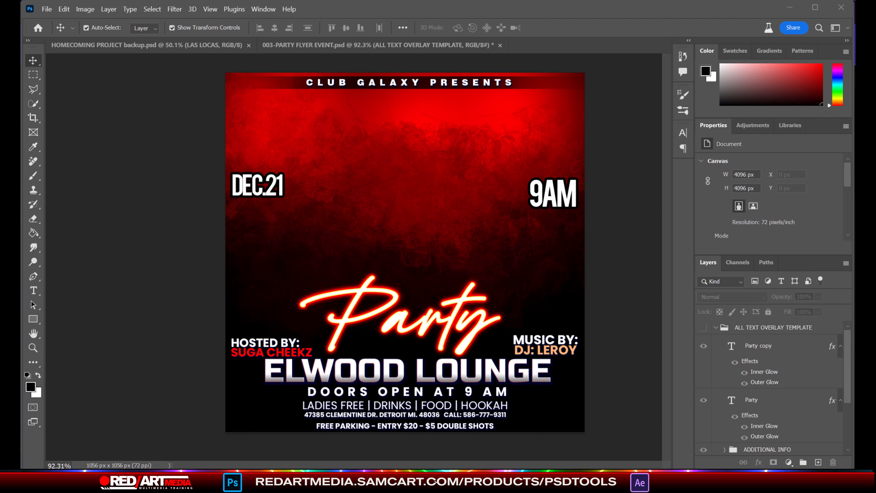
left_click_drag(404, 118, 426, 77)
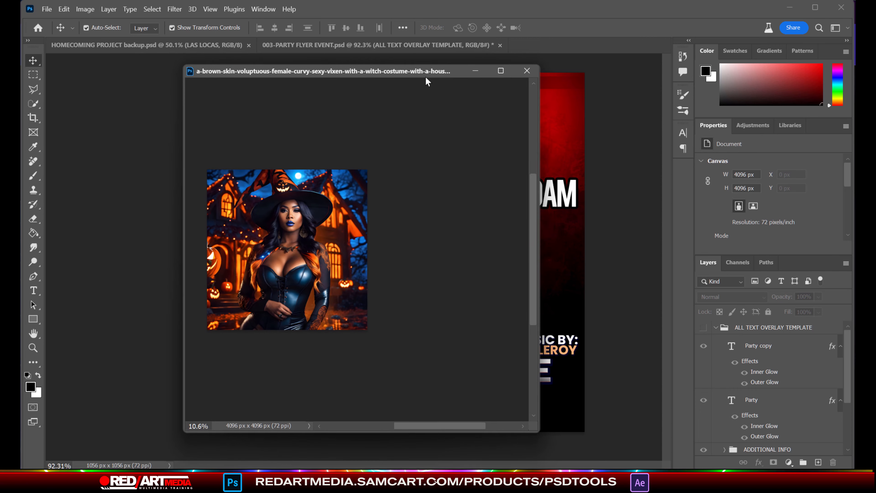
left_click(33, 74)
left_click(33, 60)
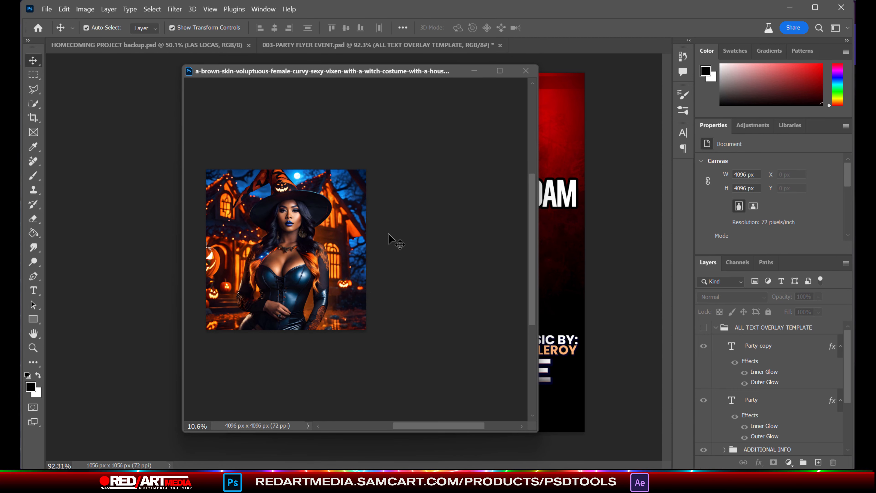
scroll(844, 368, "down", 3)
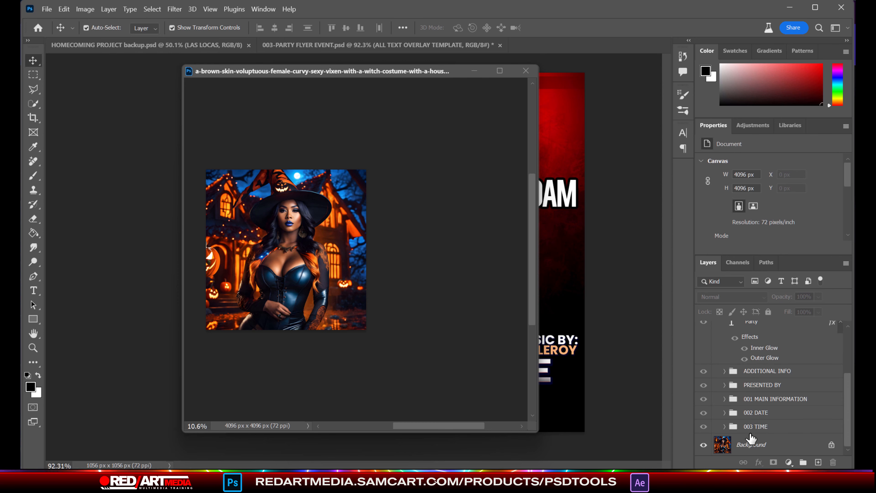
left_click_drag(434, 73, 0, 168)
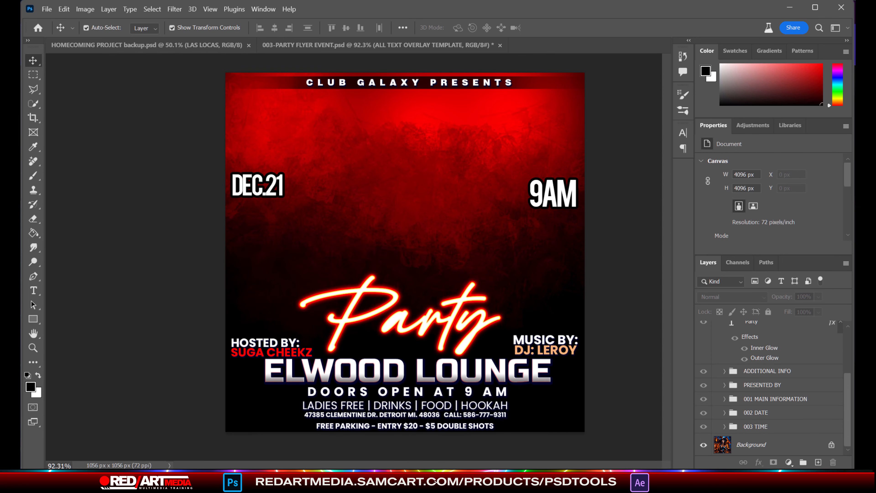
Copy the witch background layer into the party flyer and scale it down to about 42%
left_click_drag(727, 451, 411, 216)
scroll(413, 244, "down", 1)
scroll(412, 244, "down", 7)
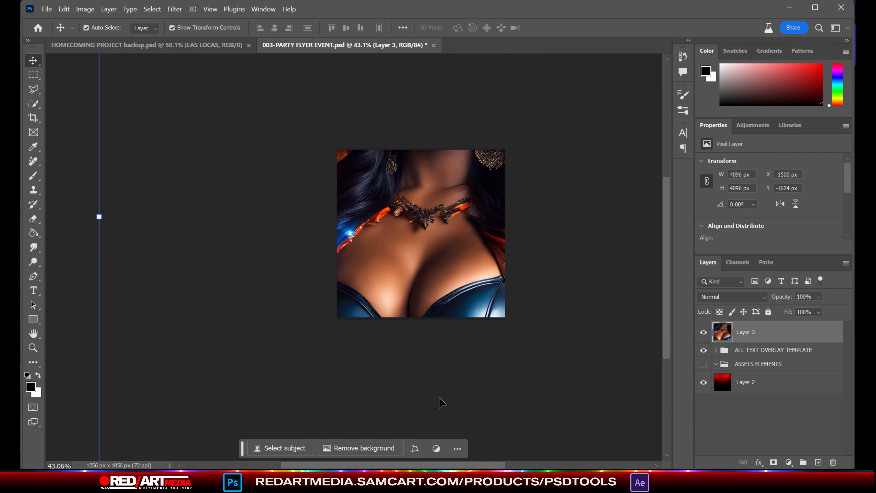
left_click_drag(99, 216, 350, 227)
scroll(476, 299, "up", 5)
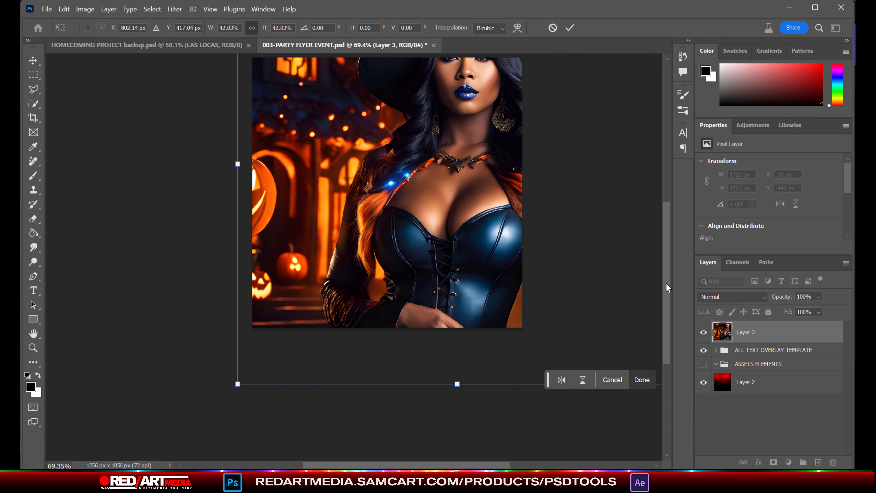
left_click_drag(667, 284, 672, 263)
Move the witch layer below the ASSETS ELEMENTS group and shift it so its lower edge sits near the flyer's bottom edge
left_click_drag(776, 340, 766, 381)
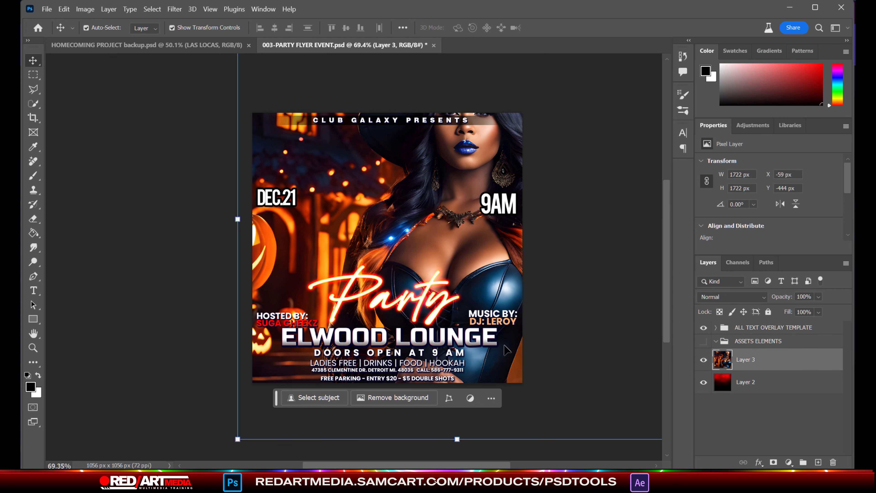
left_click_drag(501, 266, 465, 211)
scroll(465, 211, "down", 2)
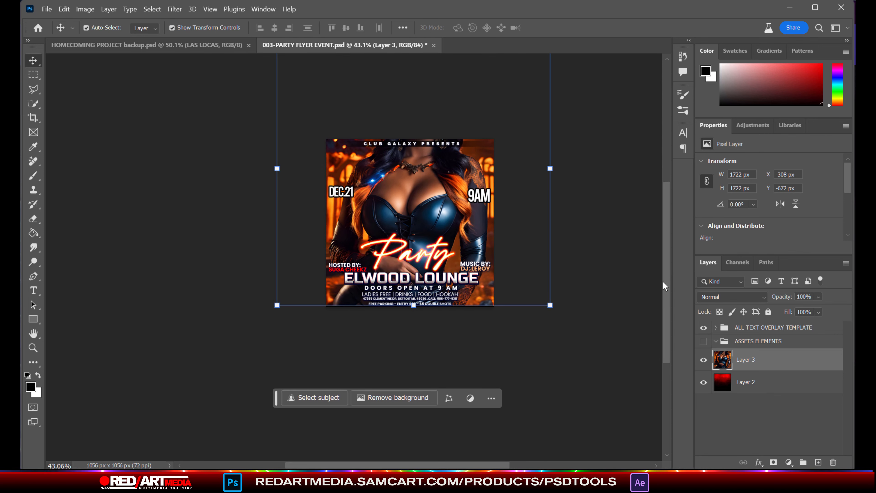
scroll(637, 231, "up", 2)
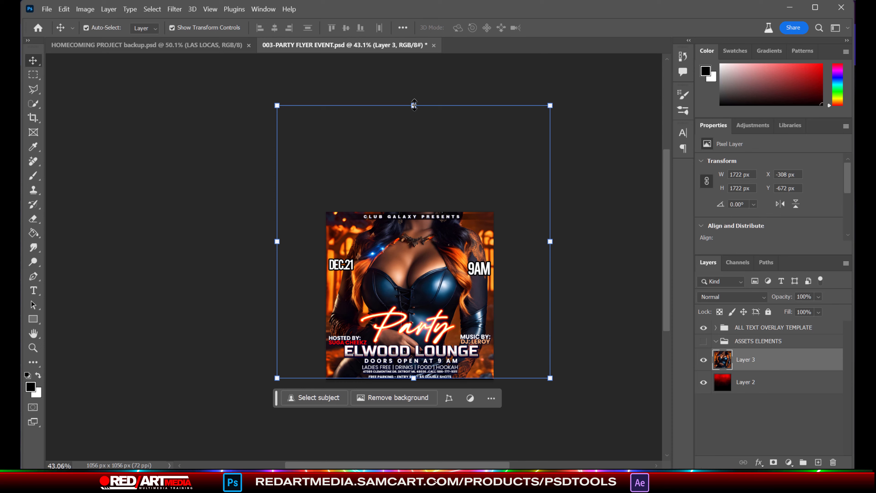
Scale the witch layer down to about 82% and move the floating transform controls clear of the flyer artwork
left_click_drag(415, 105, 415, 151)
scroll(414, 263, "up", 2)
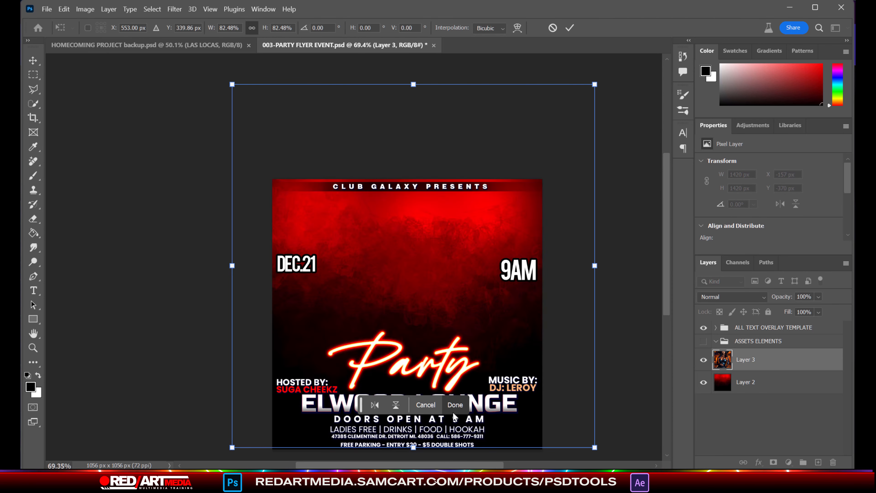
scroll(429, 466, "right", 3)
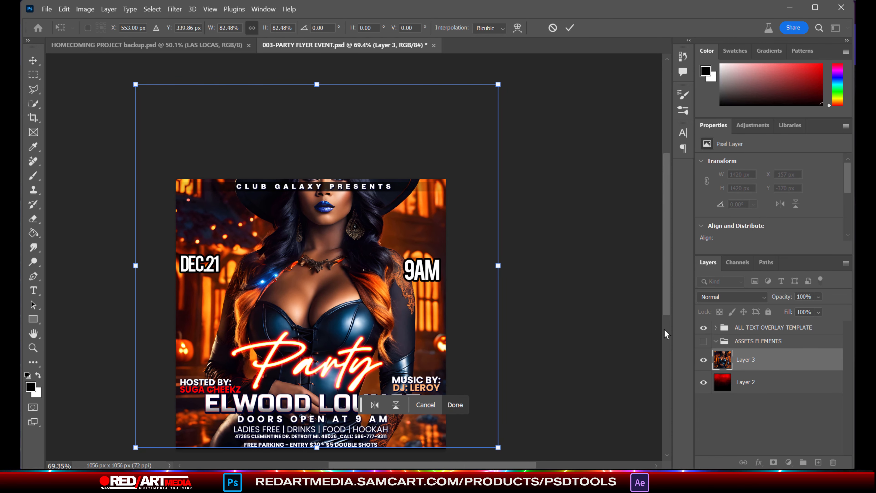
scroll(665, 260, "down", 4)
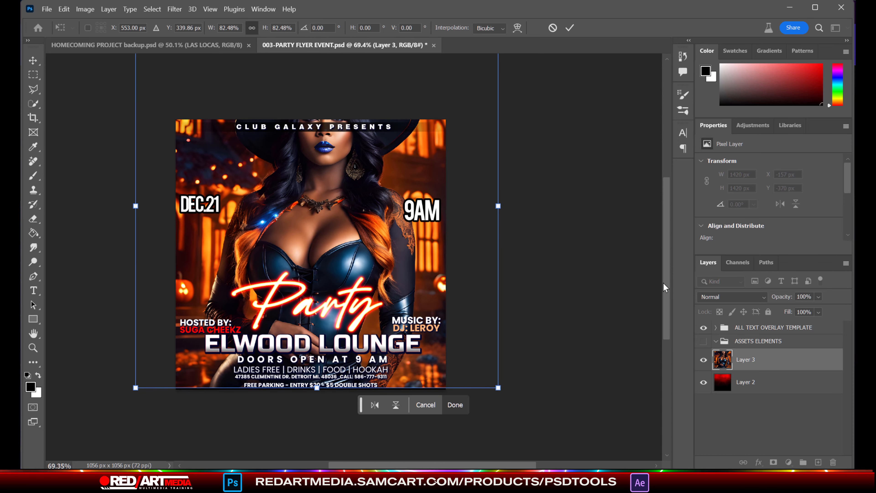
left_click_drag(361, 413, 516, 82)
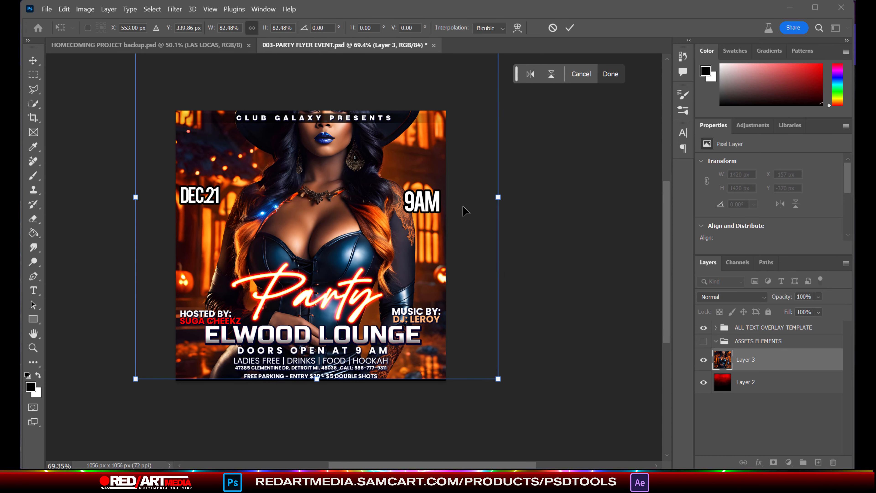
scroll(463, 207, "up", 2)
scroll(463, 207, "down", 2)
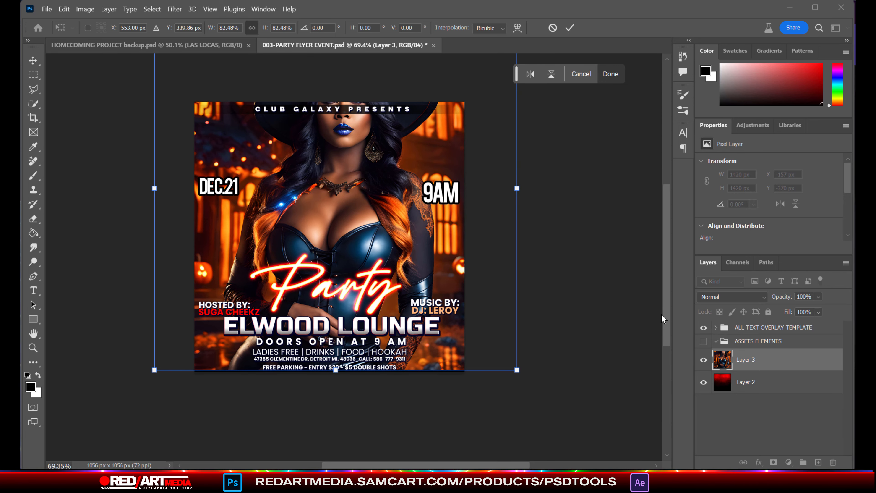
scroll(667, 304, "up", 4)
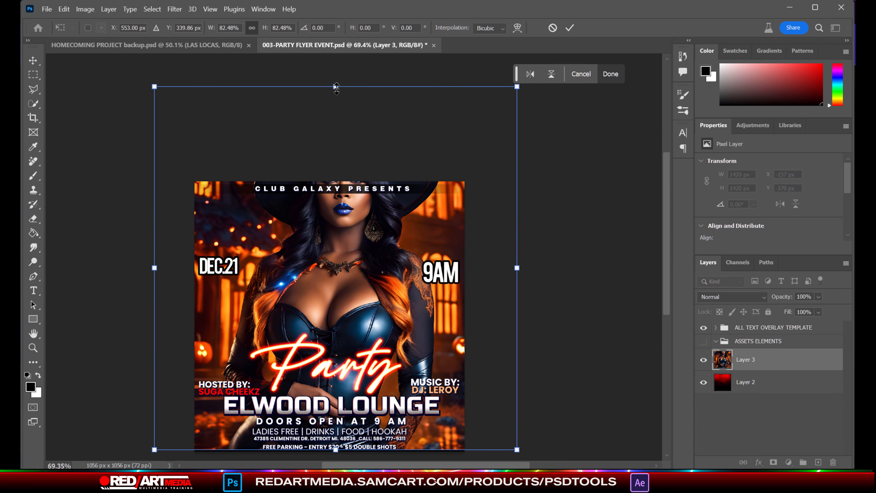
Shrink the witch layer further to about 53% and position it so her hat and face show inside the flyer
left_click_drag(337, 88, 343, 162)
left_click_drag(375, 312, 372, 309)
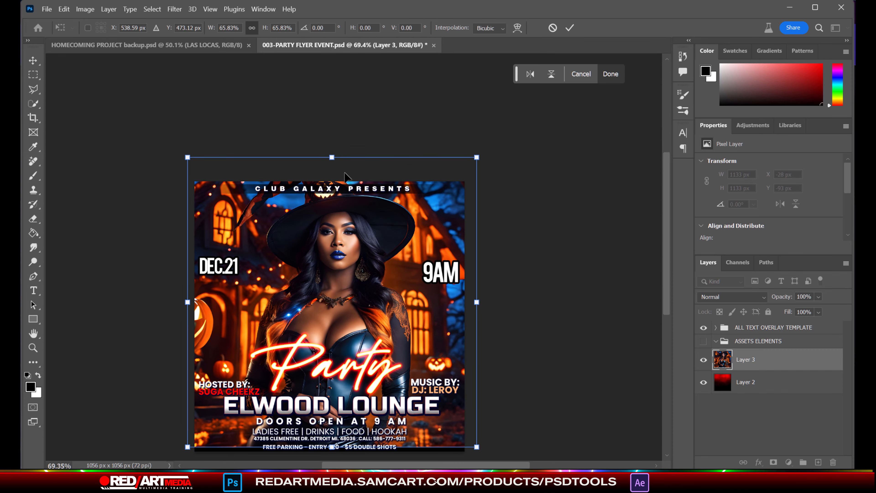
left_click_drag(332, 157, 334, 210)
left_click_drag(348, 290, 328, 205)
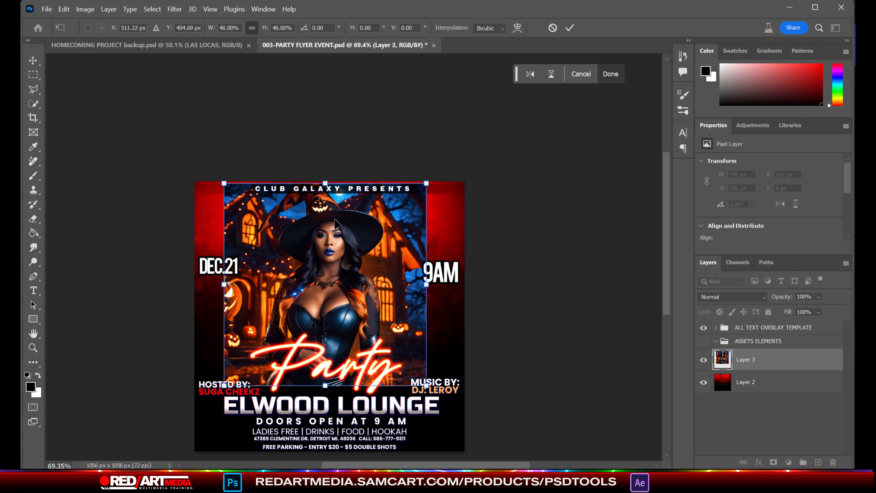
left_click_drag(326, 387, 337, 421)
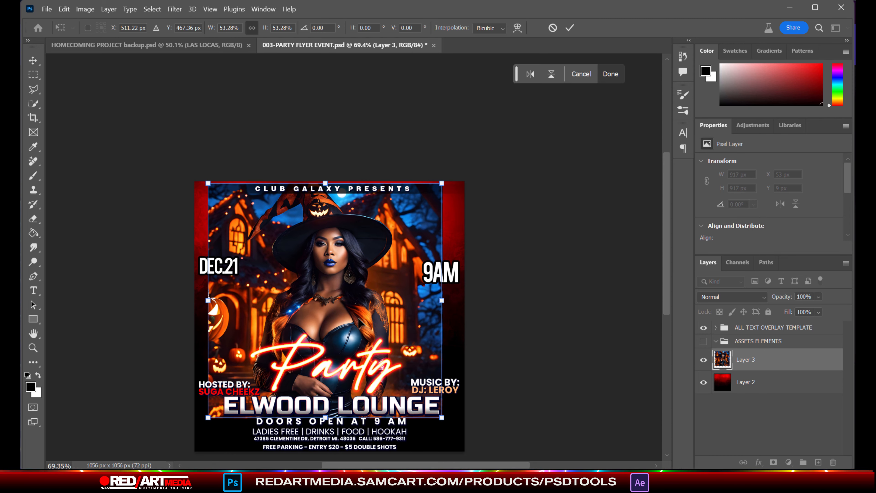
left_click_drag(359, 322, 366, 324)
Reduce the witch layer to about 52%, align its upper edge near the flyer's top edge and apply the transform
scroll(487, 288, "up", 1)
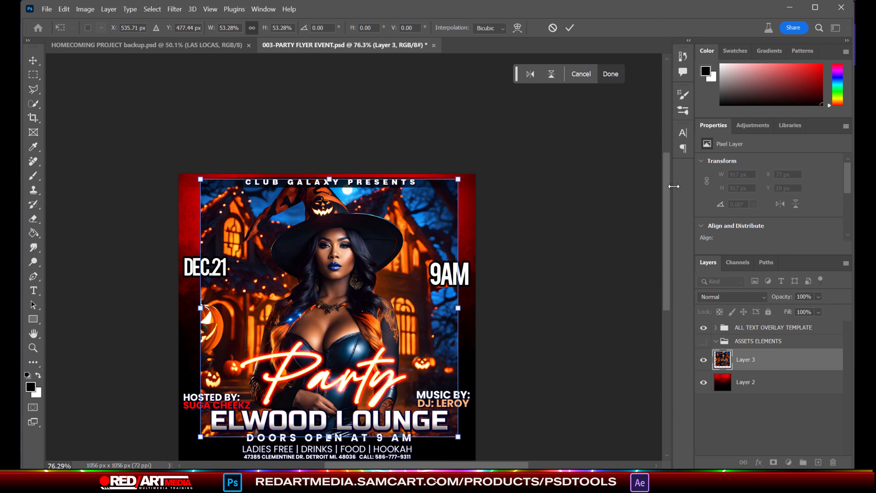
scroll(664, 193, "up", 3)
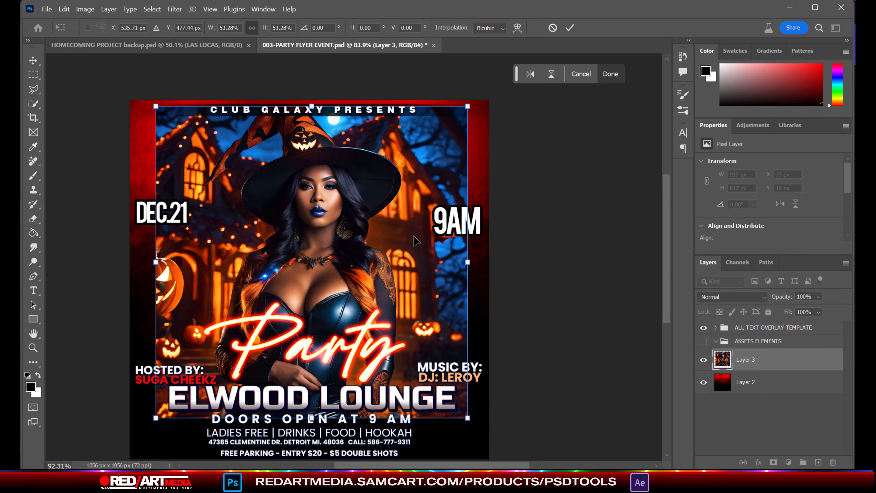
left_click_drag(667, 212, 668, 219)
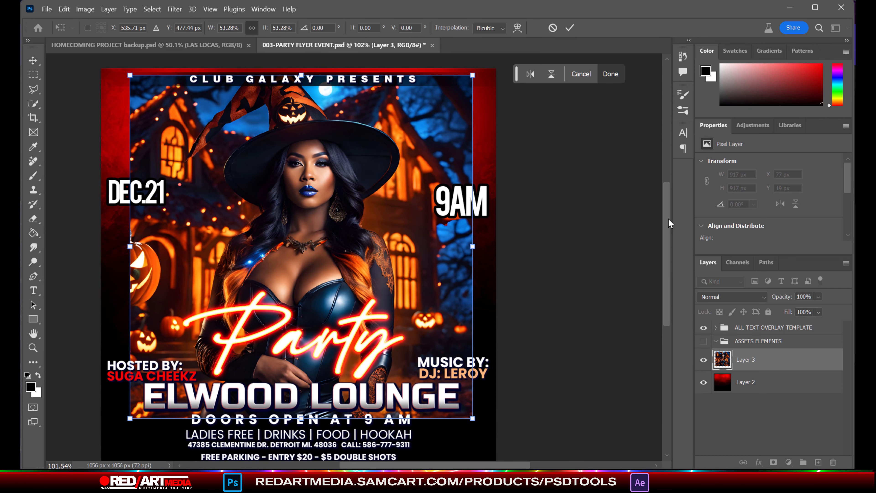
mouse_move(343, 274)
left_mouse_down()
mouse_move(341, 259)
mouse_move(343, 272)
left_mouse_up()
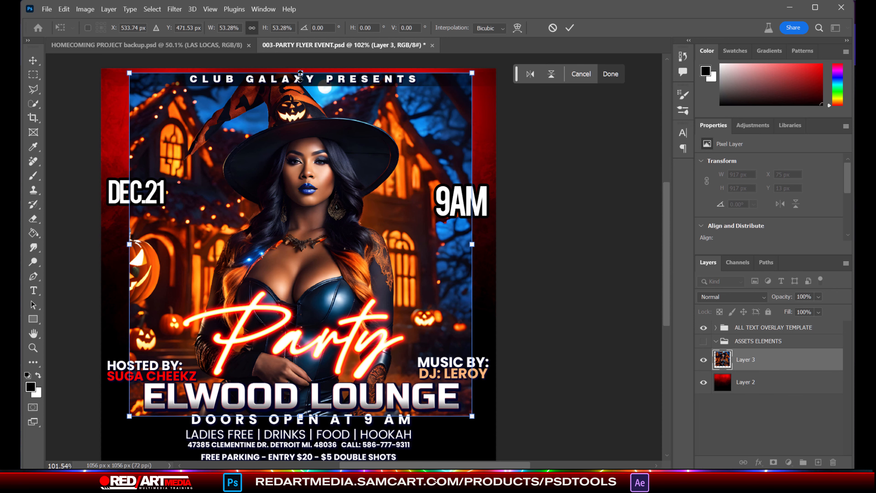
left_click_drag(300, 74, 301, 82)
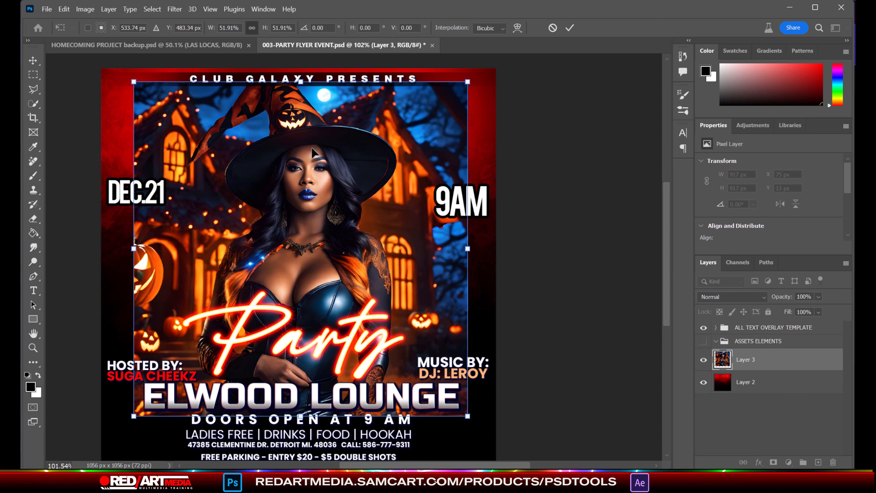
left_click_drag(331, 232, 330, 221)
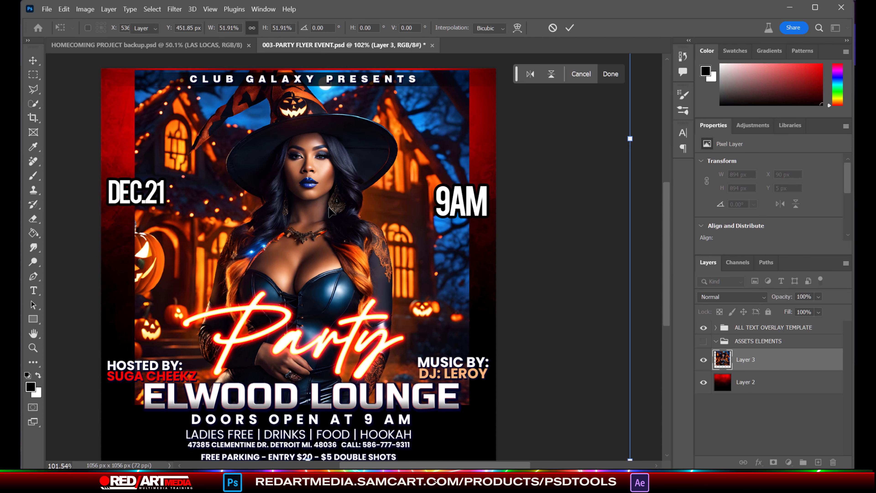
key("Return")
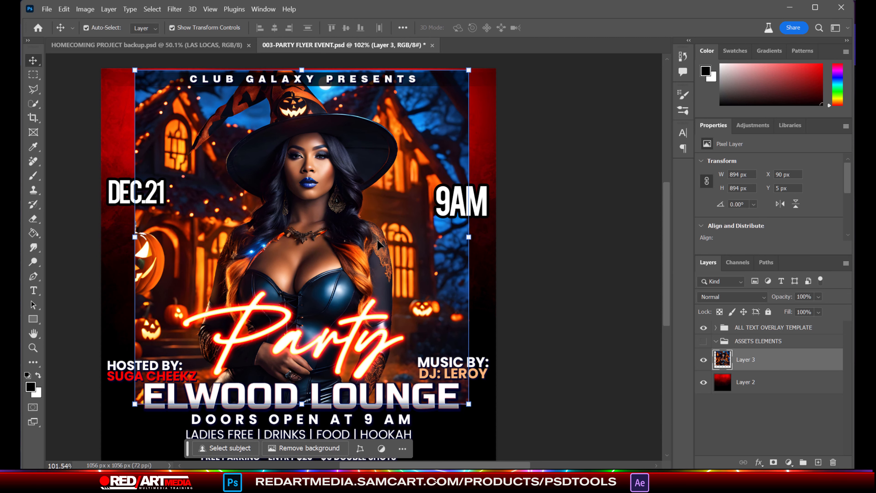
Select the whole flyer canvas with the Rectangular Marquee and subtract the witch image area, leaving only the surrounding border selected
left_click(33, 74)
left_click_drag(101, 68, 518, 432)
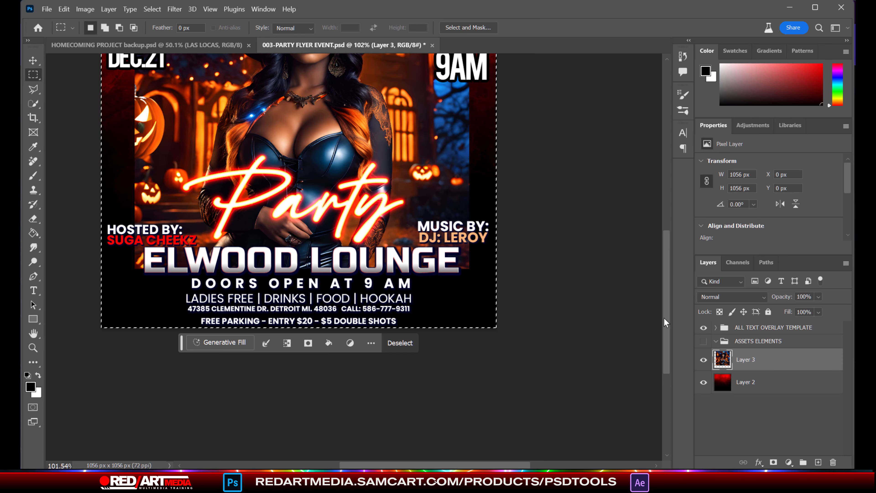
left_click_drag(665, 318, 664, 273)
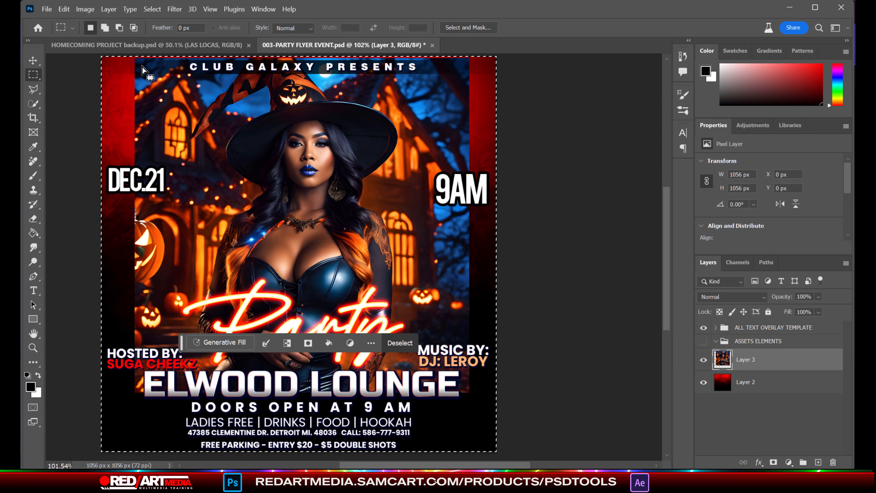
key("shift")
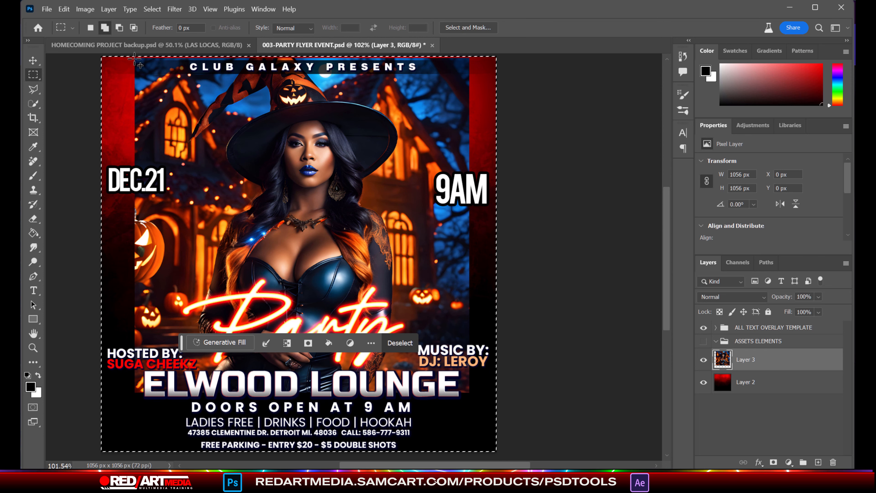
left_click_drag(135, 58, 471, 392)
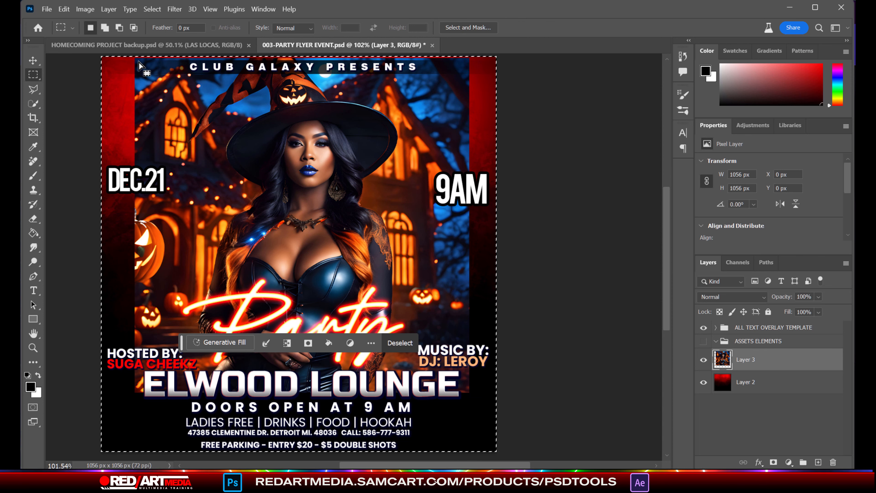
key("alt")
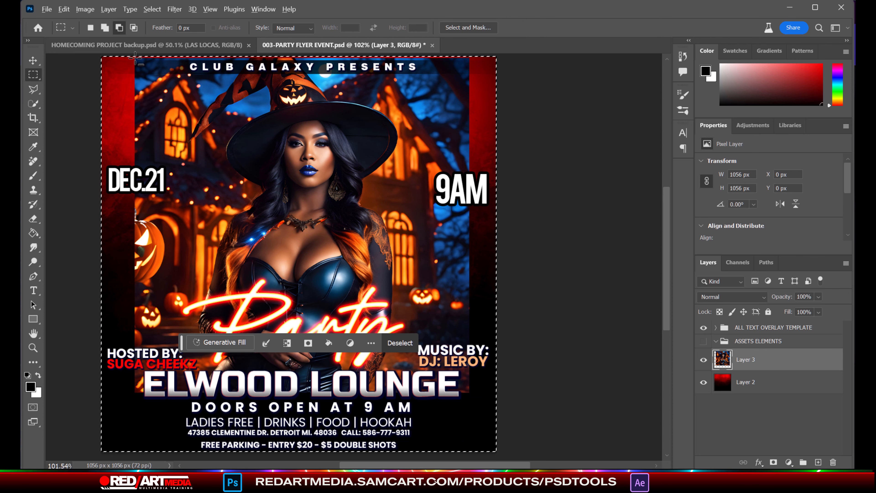
left_click_drag(345, 188, 466, 380)
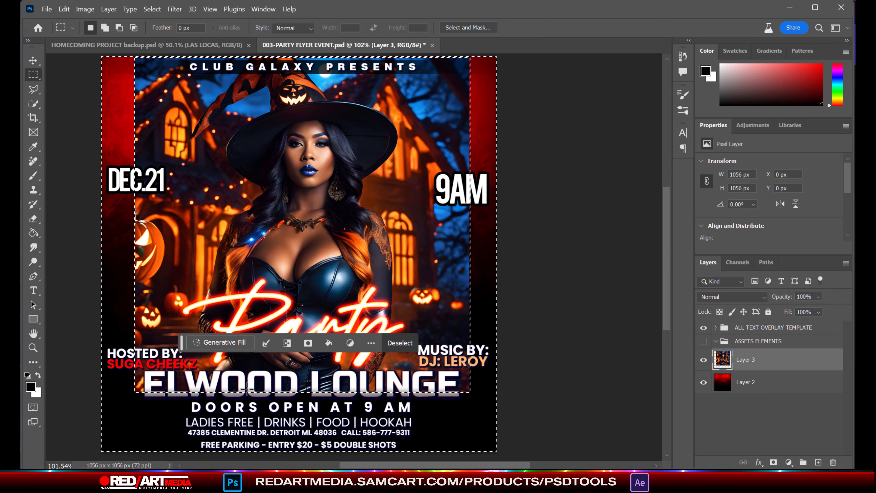
Extend the scene into the selected border using Generative Fill without a prompt, compare the three variations and keep the first
left_click(224, 342)
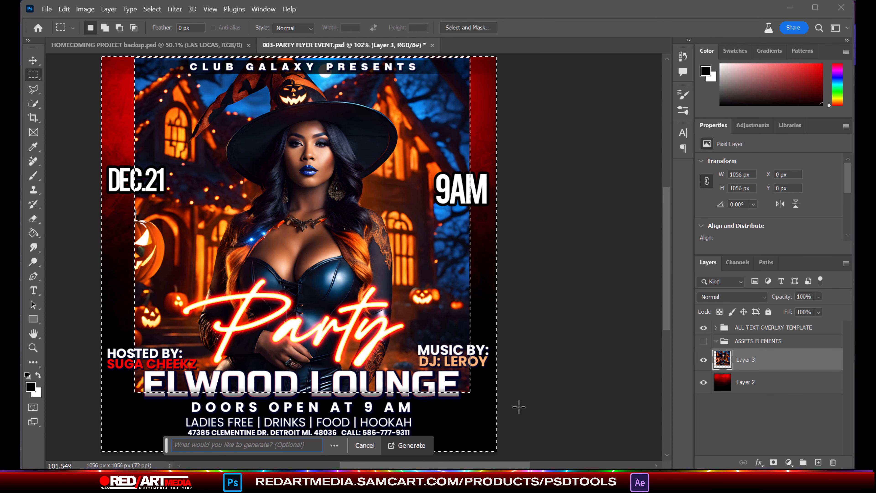
left_click(412, 445)
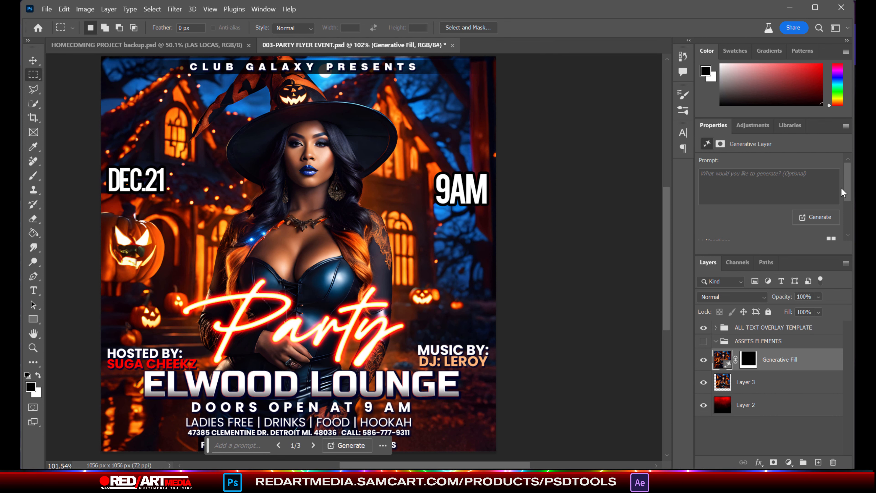
scroll(849, 181, "down", 3)
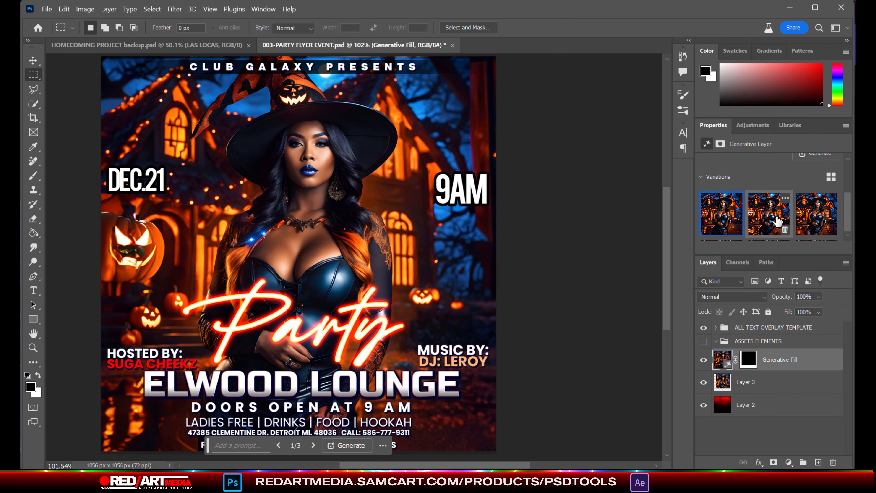
left_click(778, 221)
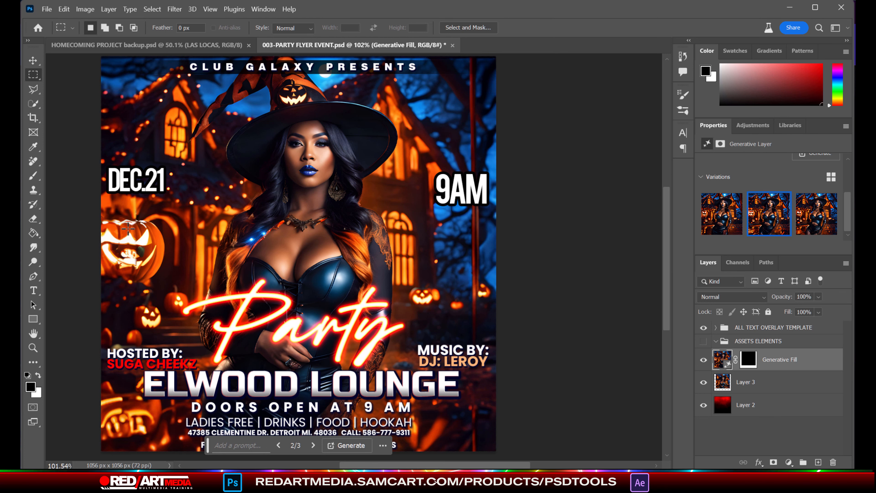
left_click(821, 217)
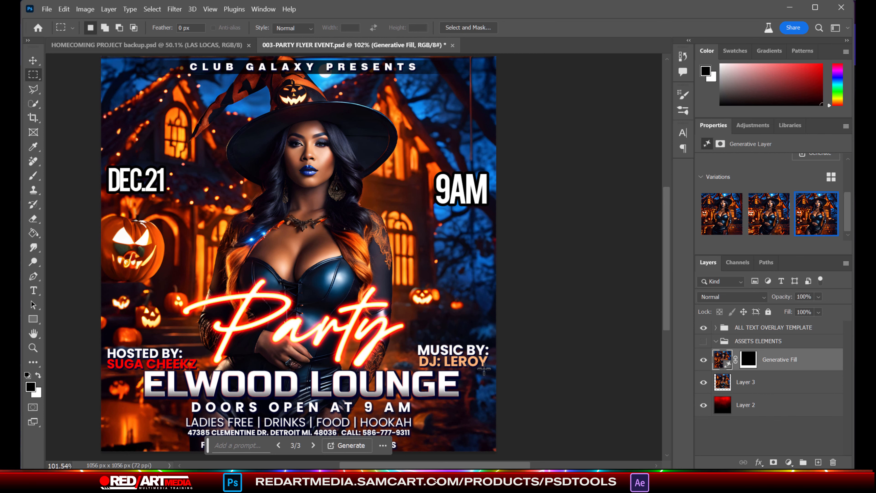
left_click(724, 215)
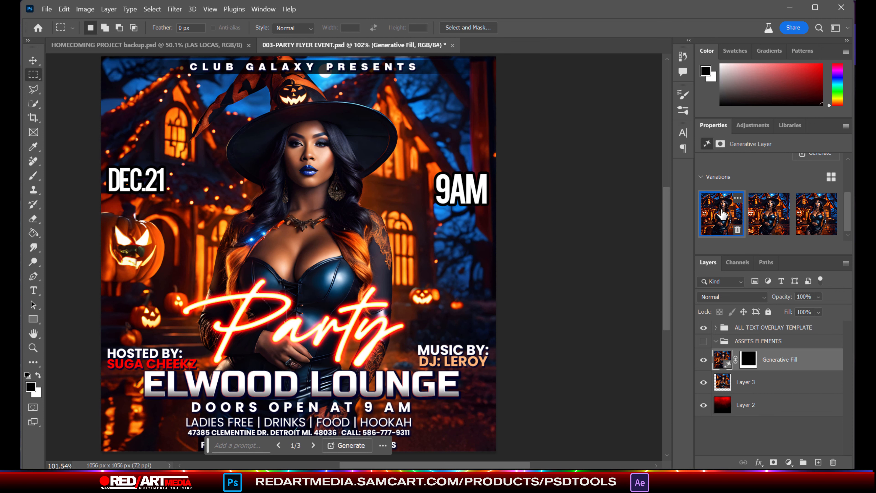
Merge the Generative Fill layer with Layer 3 and toggle the merged layer's visibility to check it
left_click(798, 389)
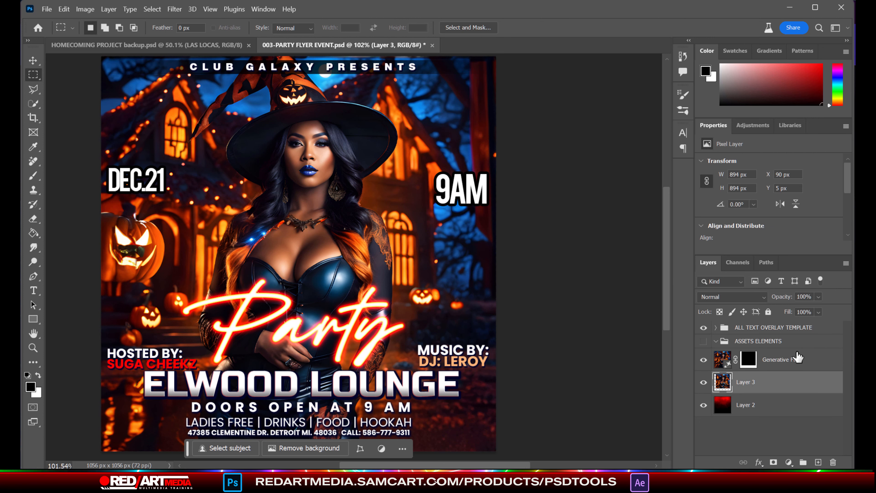
left_click(797, 359)
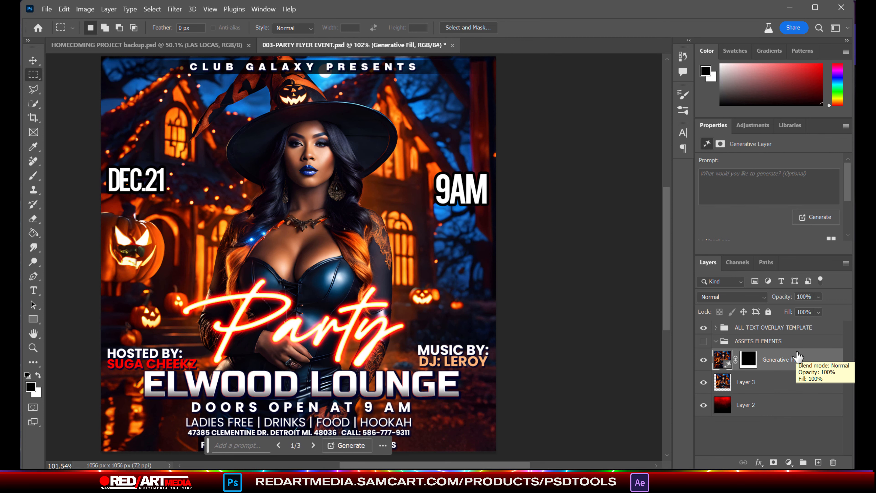
key("Delete")
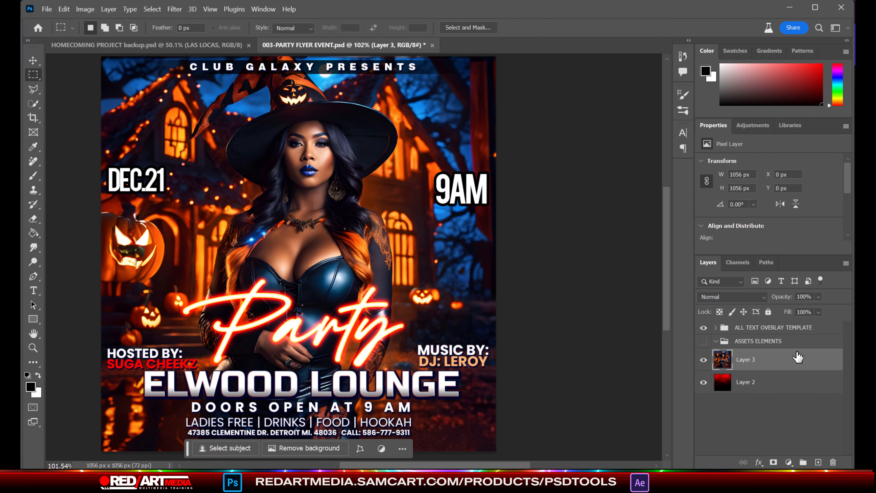
left_click(704, 360)
left_click(704, 360)
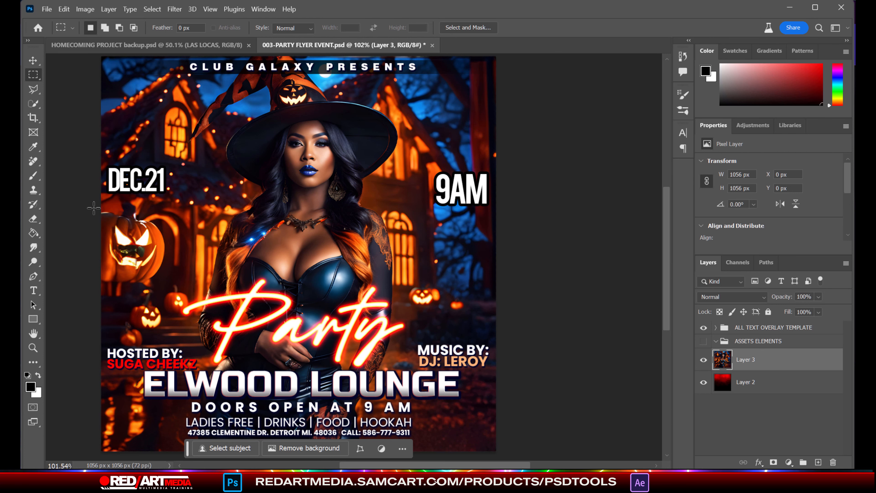
Select an area of about 181 × 217 px around the large pumpkin below DEC.21, paint it out with the Remove tool, and deselect
left_click_drag(94, 208, 169, 289)
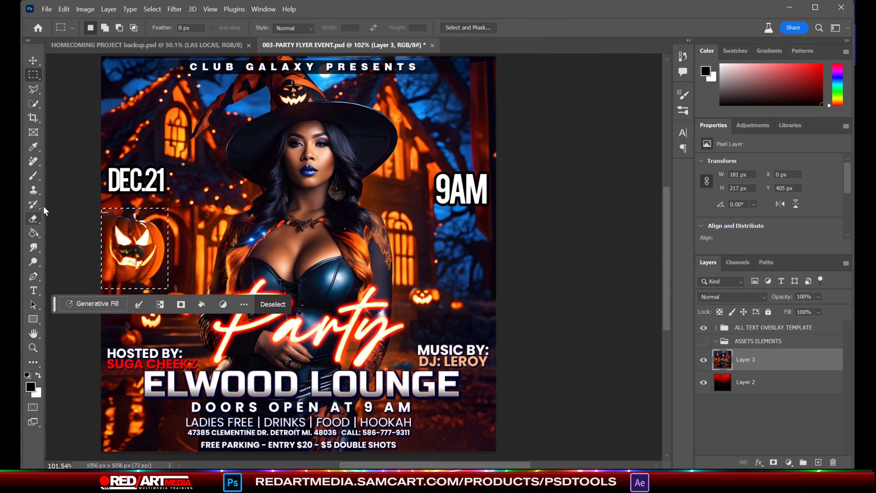
left_click(34, 161)
left_click_drag(116, 217, 128, 239)
mouse_move(107, 266)
left_mouse_down()
mouse_move(106, 217)
mouse_move(102, 268)
mouse_move(118, 224)
mouse_move(137, 287)
mouse_move(162, 217)
mouse_move(165, 274)
mouse_move(136, 230)
mouse_move(145, 227)
mouse_move(96, 280)
mouse_move(157, 283)
mouse_move(141, 214)
mouse_move(114, 270)
mouse_move(144, 208)
left_mouse_up()
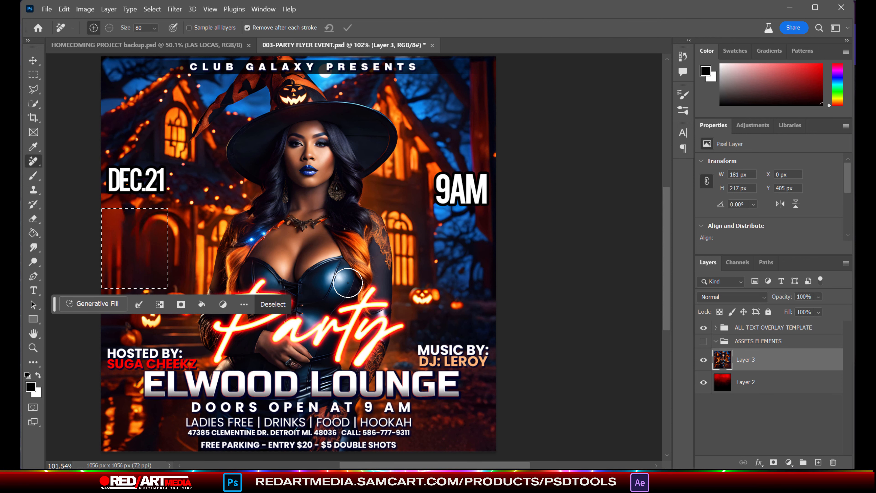
key("ctrl+d")
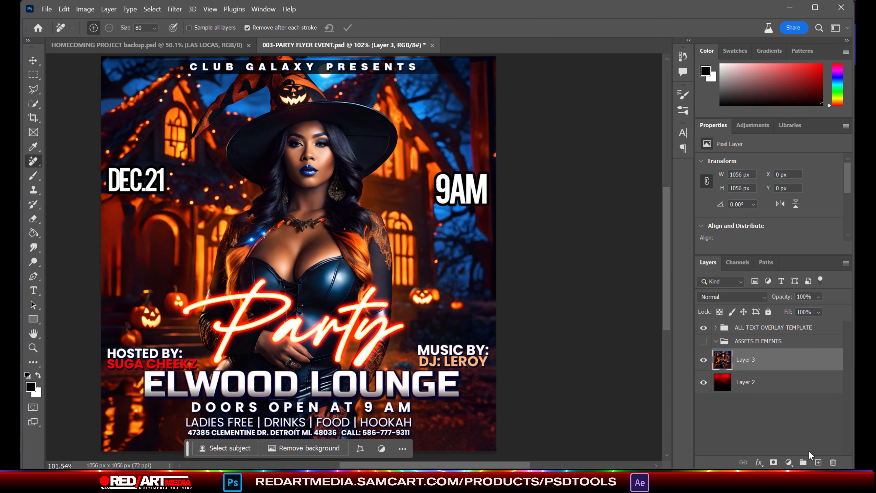
Add a blank layer and generate a "pumpkin" with Generative Fill in an area of about 258 × 240 px at the flyer's lower-right corner
left_click(814, 461)
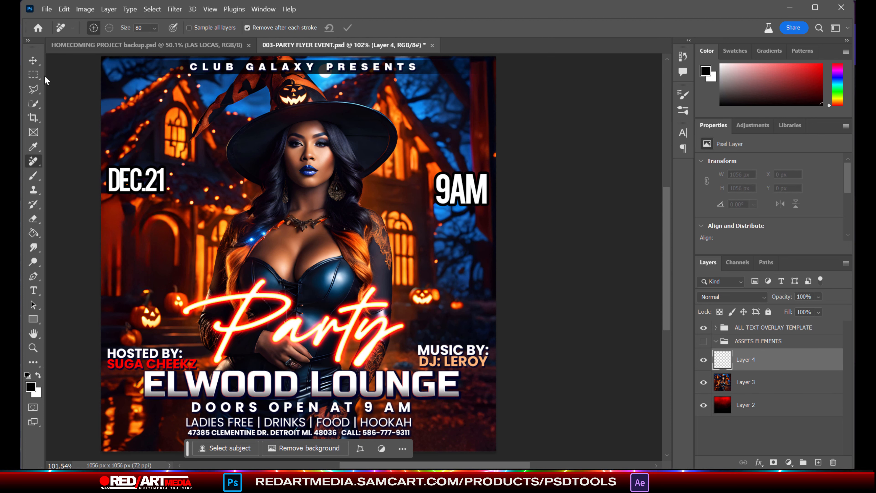
left_click(33, 74)
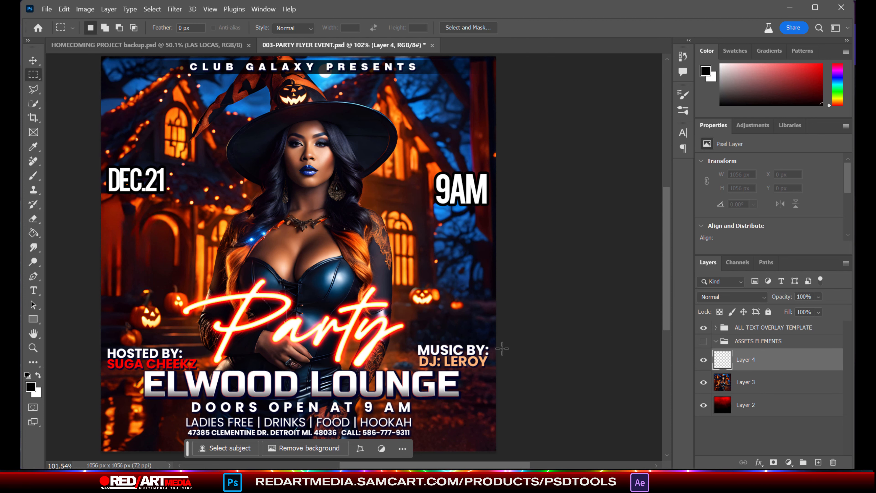
left_click_drag(502, 363, 402, 454)
left_click(375, 347)
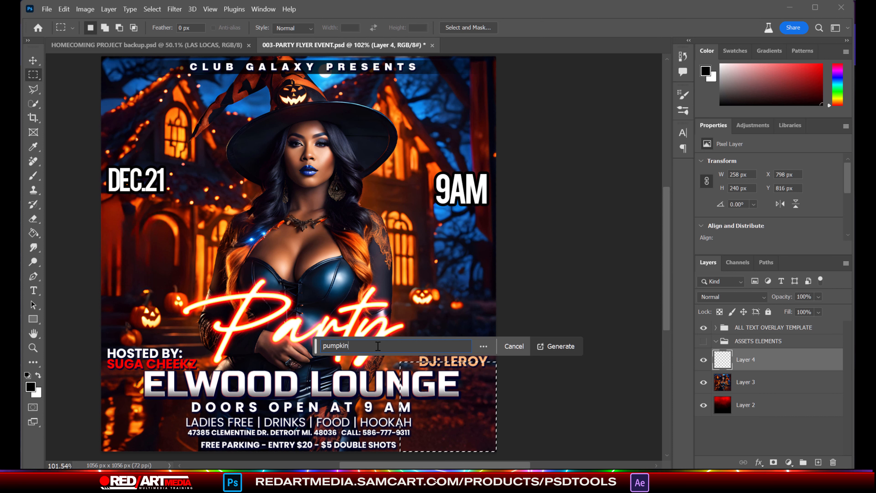
left_click(540, 346)
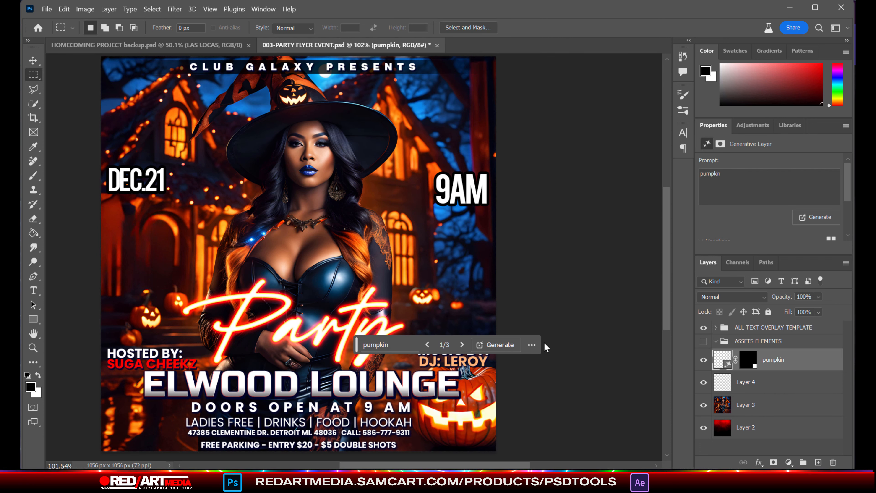
left_click(34, 62)
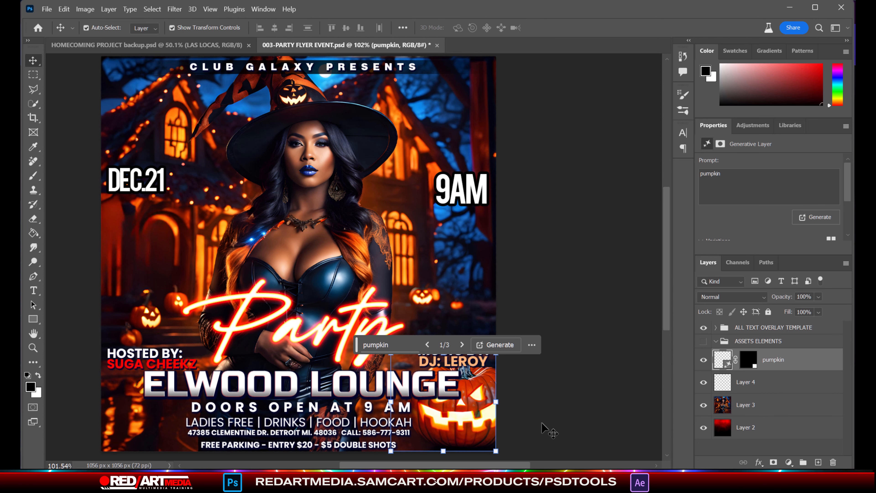
left_click(552, 380)
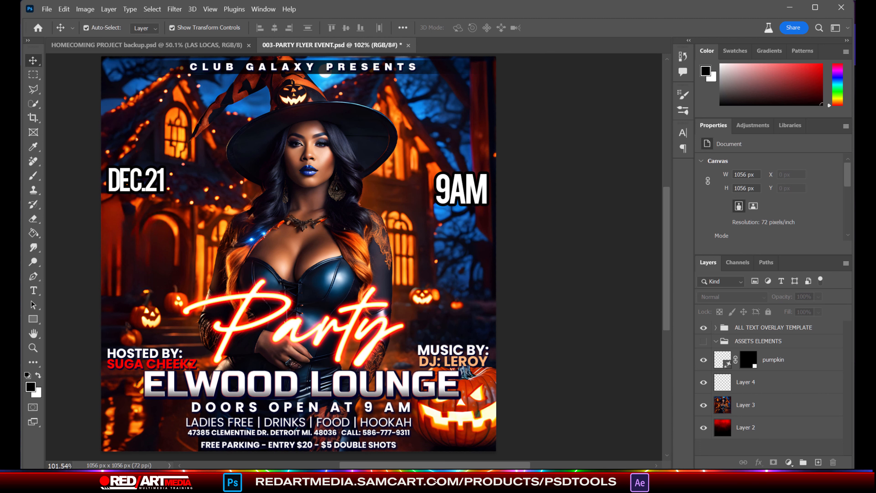
Add a blank layer directly below the two Party text layers, above the ADDITIONAL INFO group
key("ctrl+Tab")
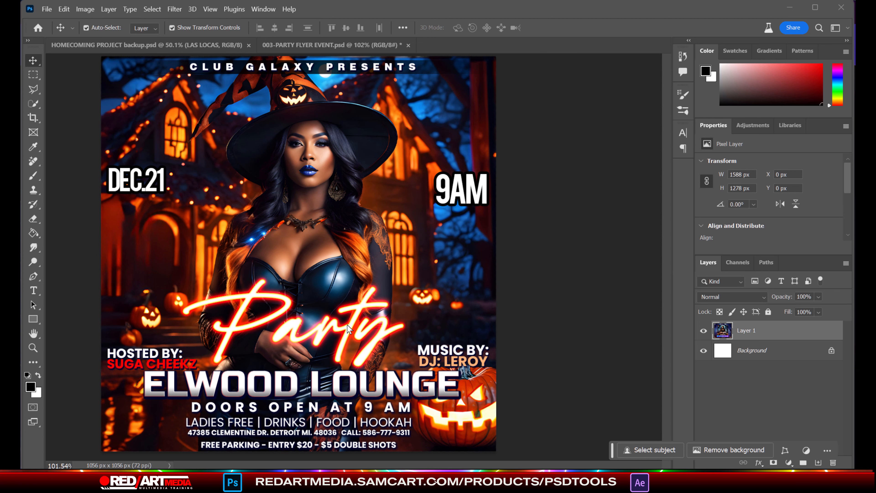
key("ctrl+Tab")
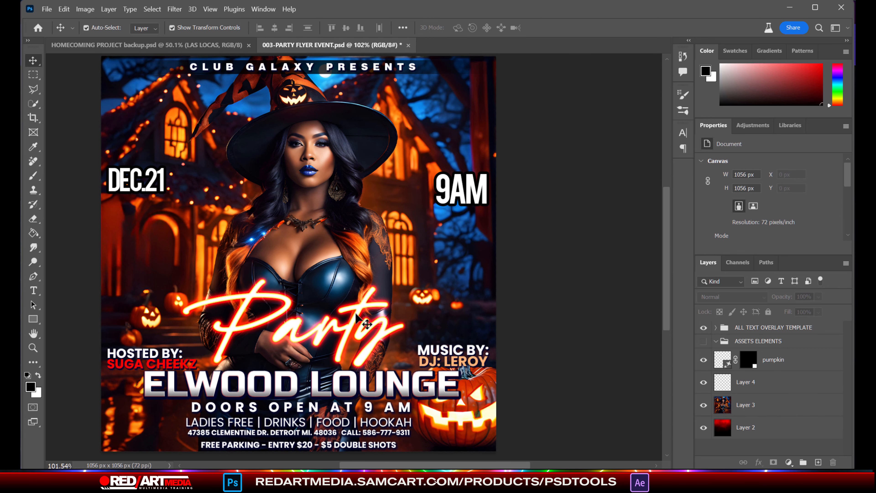
left_click(362, 323)
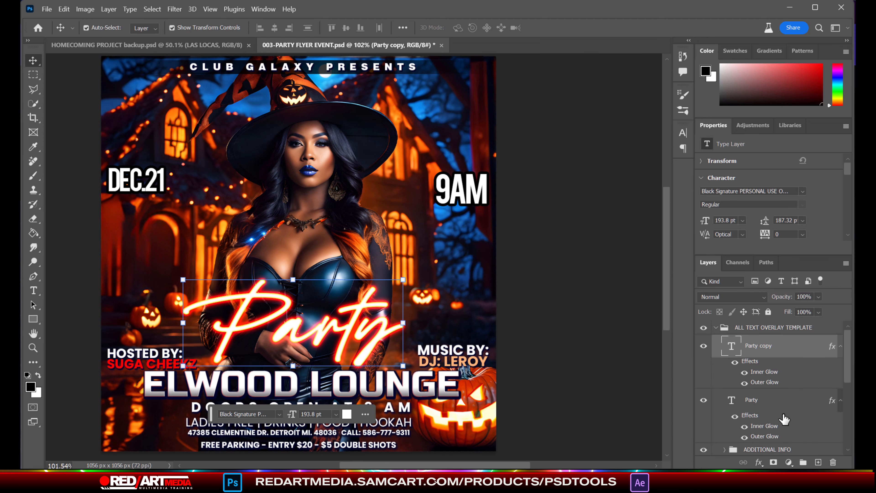
scroll(842, 370, "down", 2)
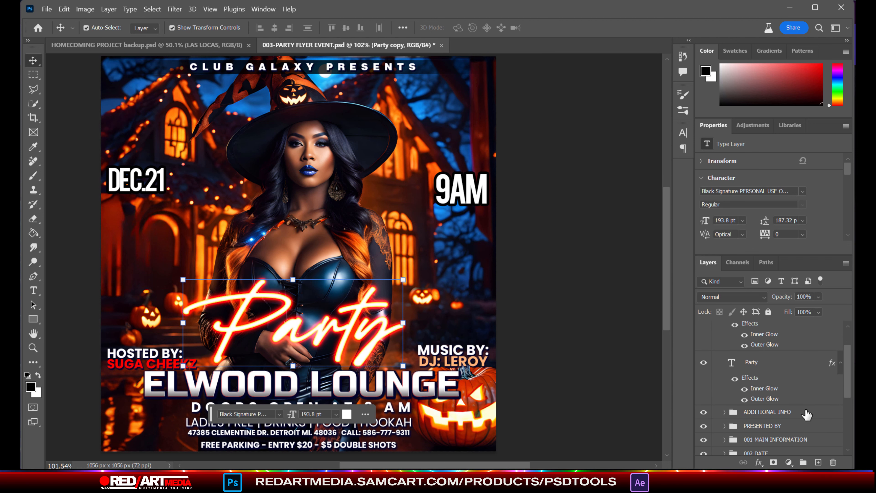
left_click(808, 412)
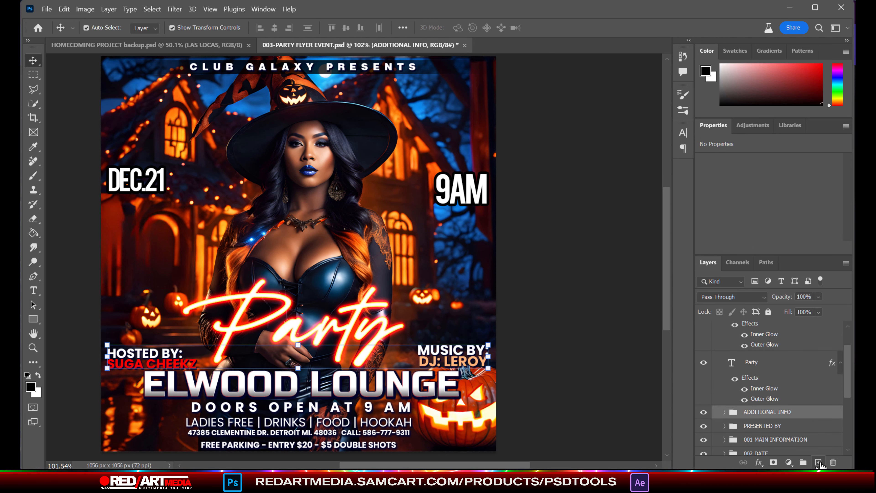
left_click(819, 463)
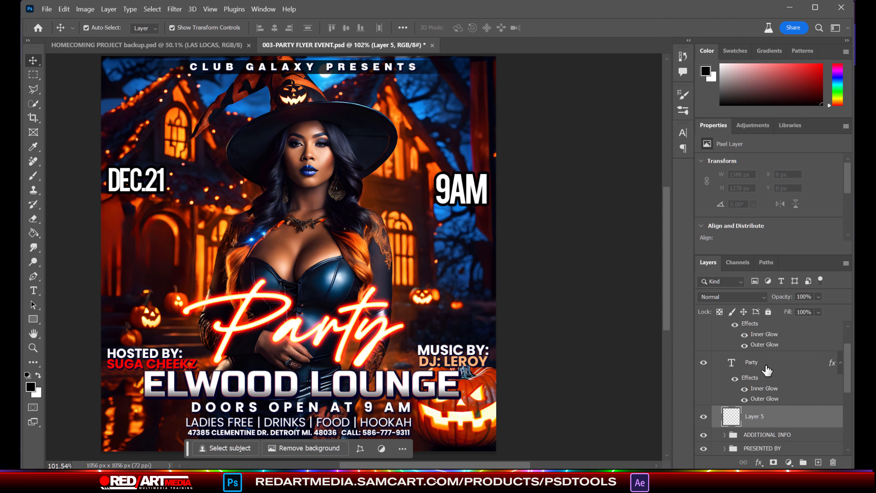
Merge the Party and Party copy text layers into the blank layer and toggle the merged layer's visibility to check it
left_click(768, 363)
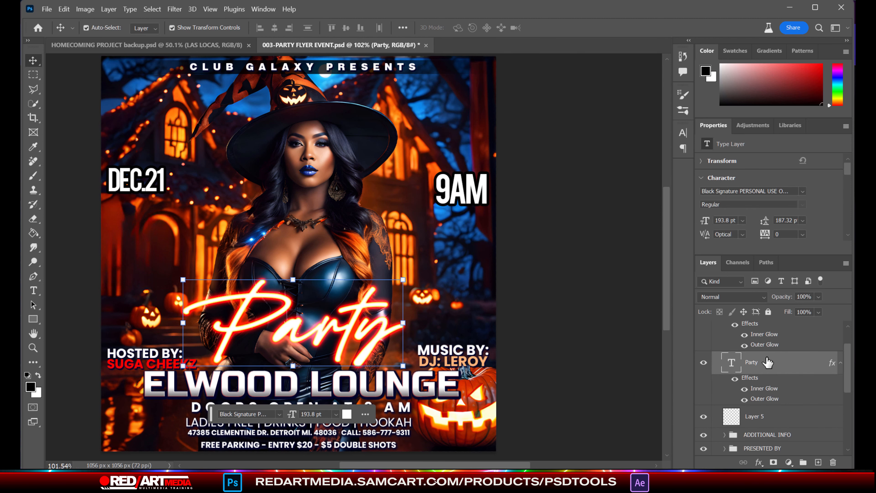
key("ctrl+e")
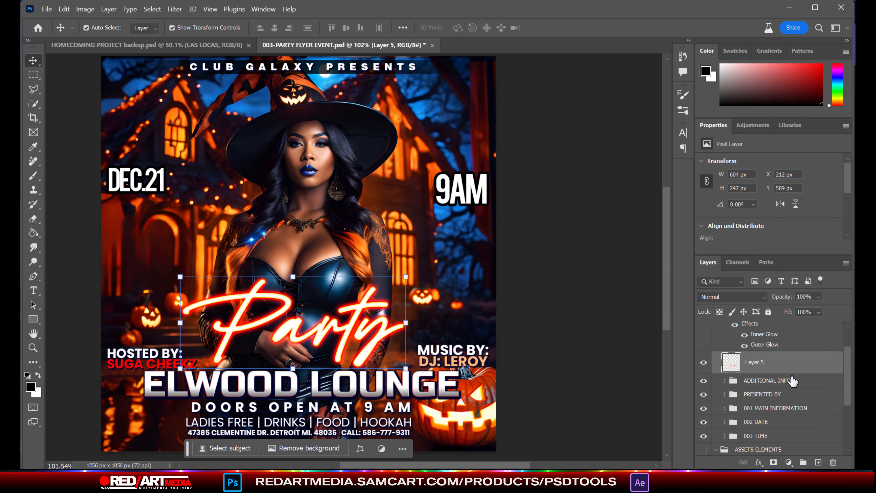
key("ctrl+z")
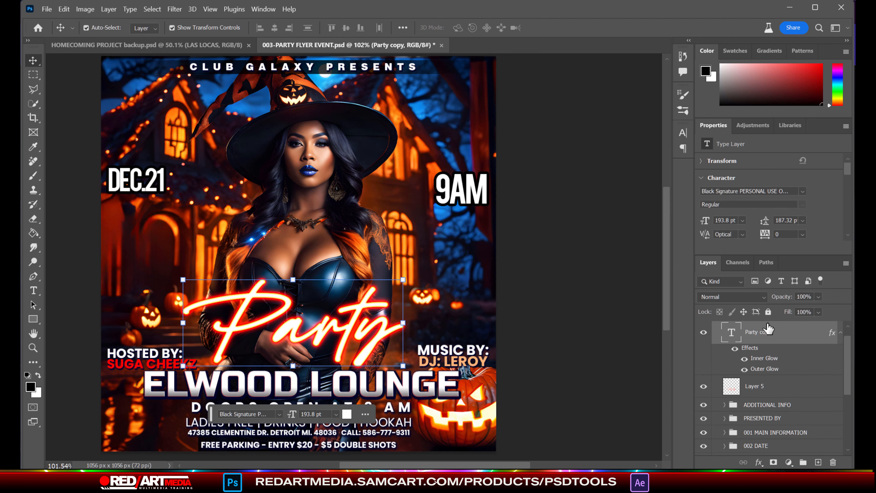
key("ctrl+e")
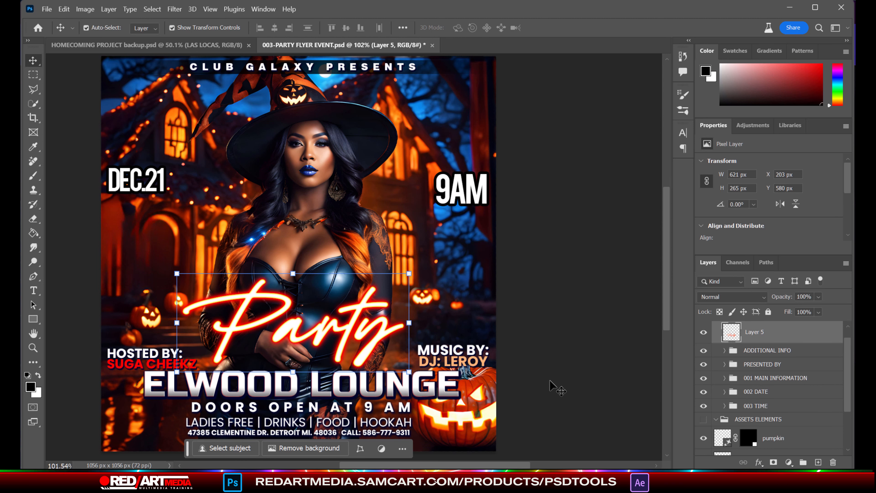
left_click(704, 332)
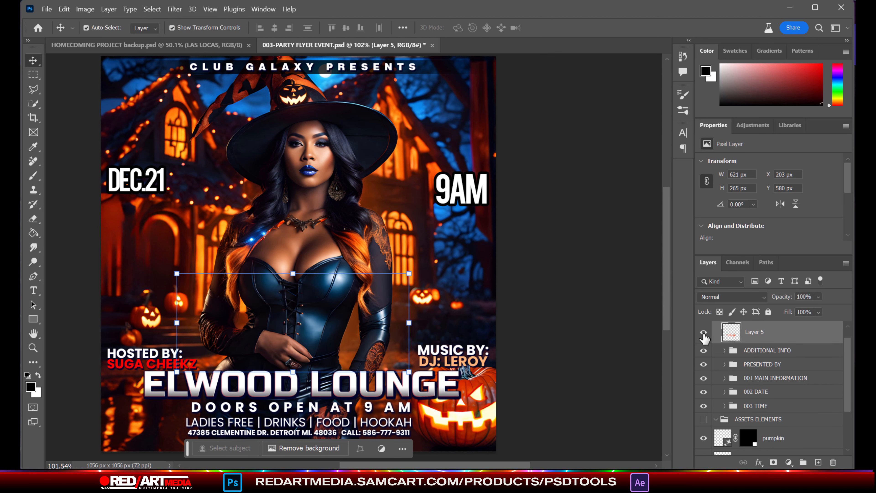
left_click(704, 332)
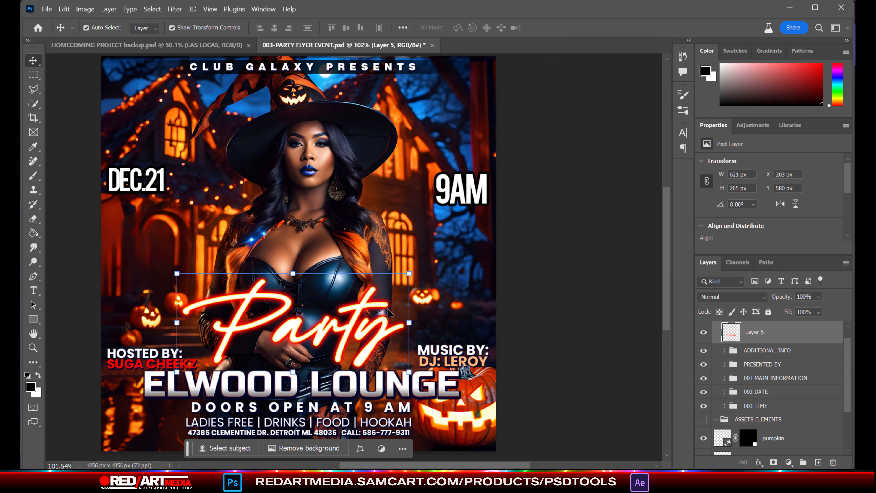
Scale the merged Party lettering down to about 88.49% and move it down so it overlaps the ELWOOD LOUNGE title
left_click_drag(297, 271, 293, 286)
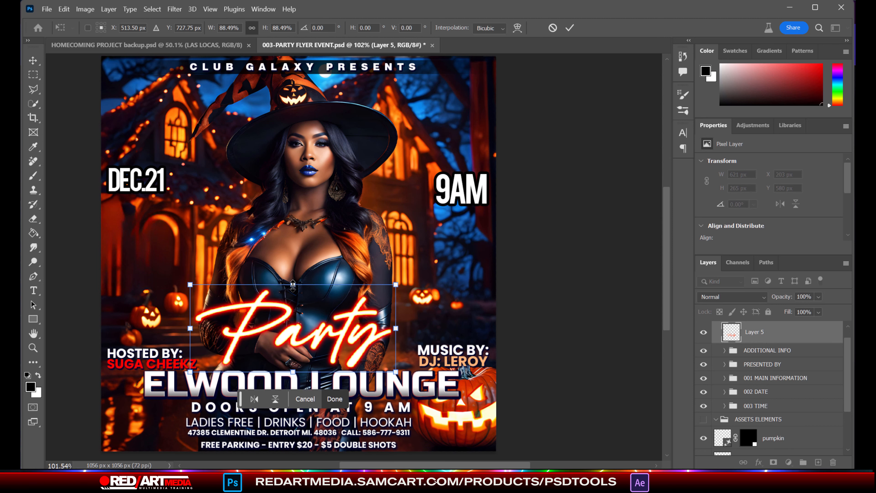
left_click_drag(317, 341, 328, 359)
key("Return")
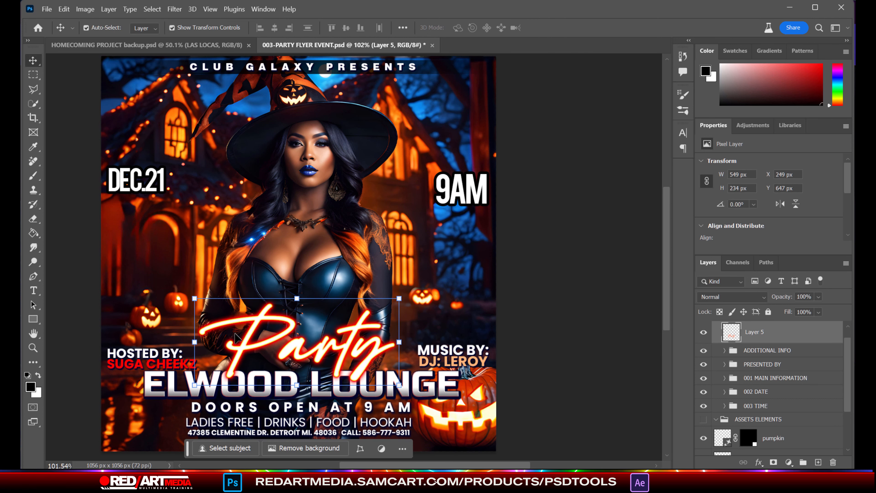
left_click(31, 292)
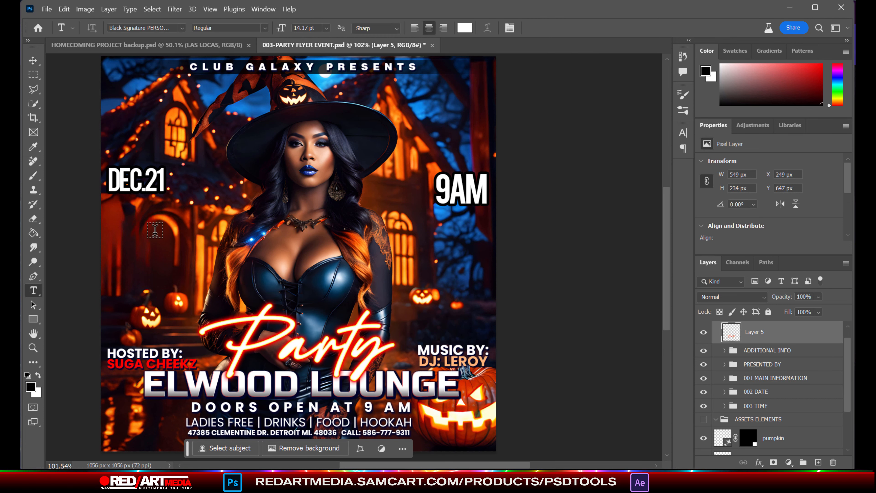
left_click(47, 9)
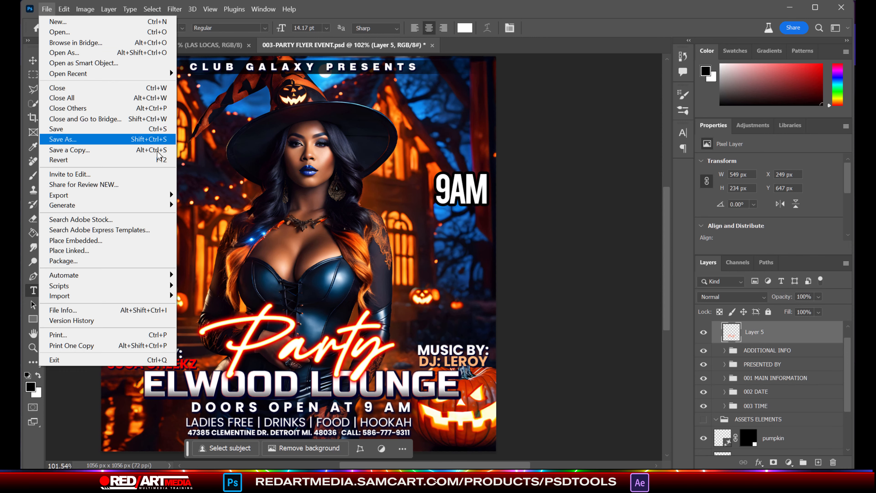
left_click(87, 241)
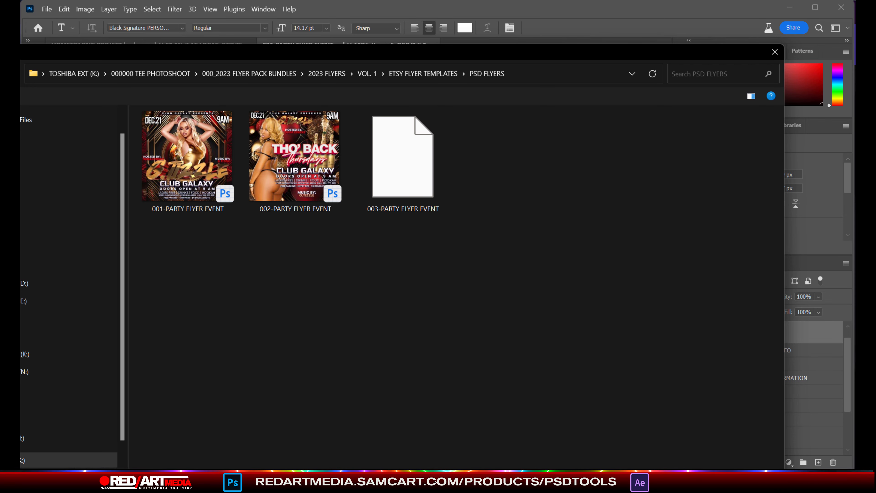
key("Escape")
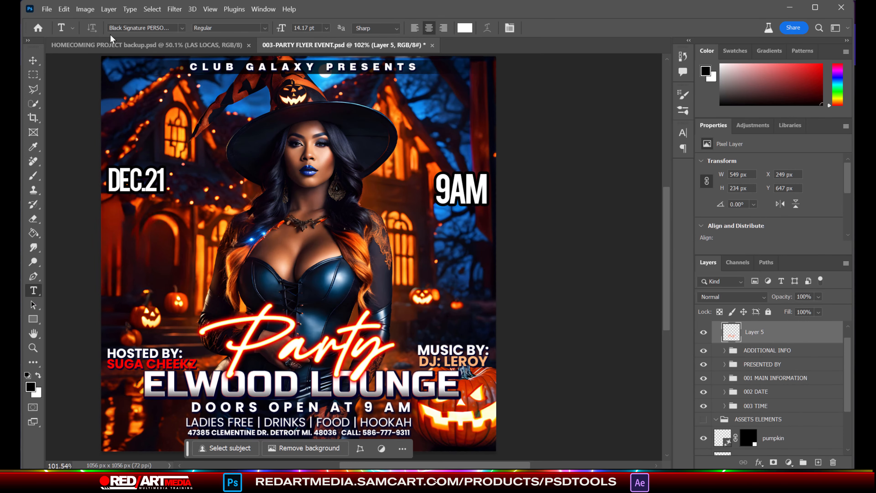
Start opening a file and go to Ultimate Photoshop Essential Toolbox > FONTS > 3D TEXT EFFECT PACKAGE > TEXT EFFECT 200+MODERN on the TOSHIBA EXT drive
left_click(46, 9)
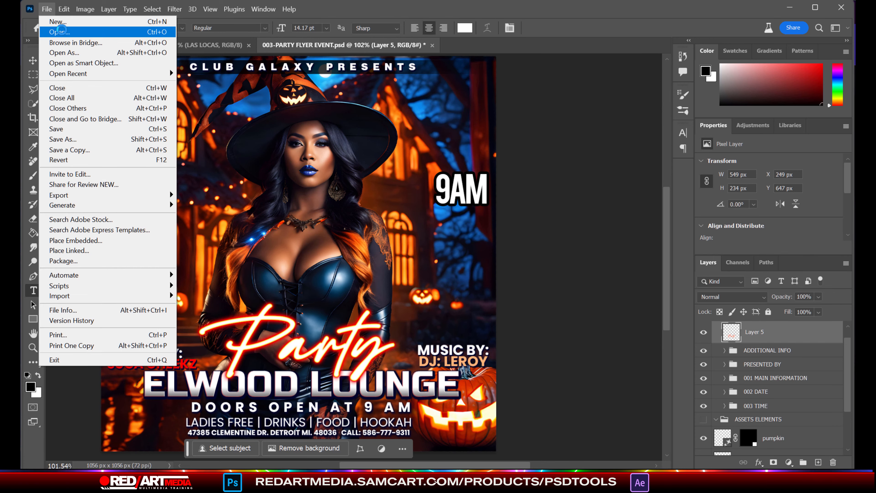
left_click(62, 33)
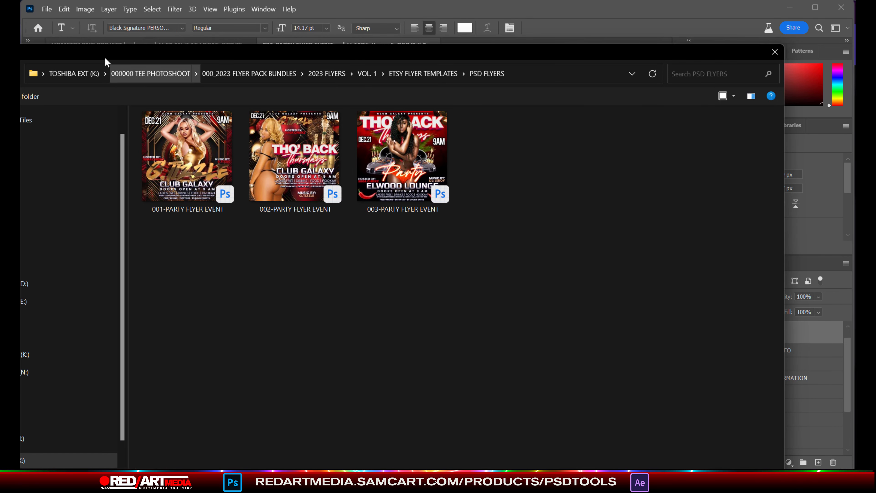
left_click(88, 73)
scroll(596, 386, "down", 10)
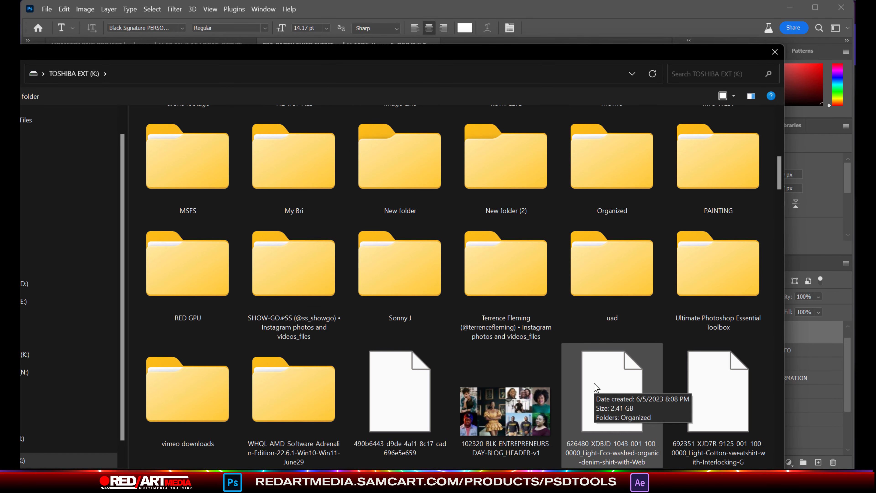
double_click(686, 278)
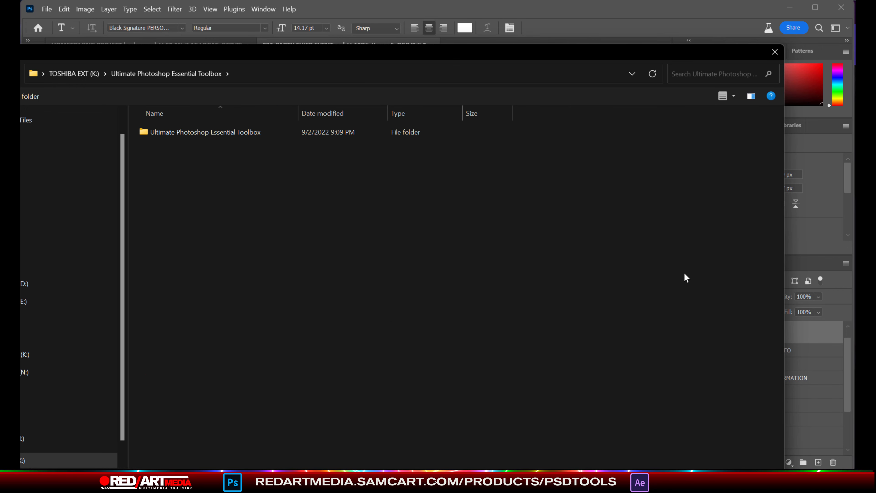
double_click(196, 133)
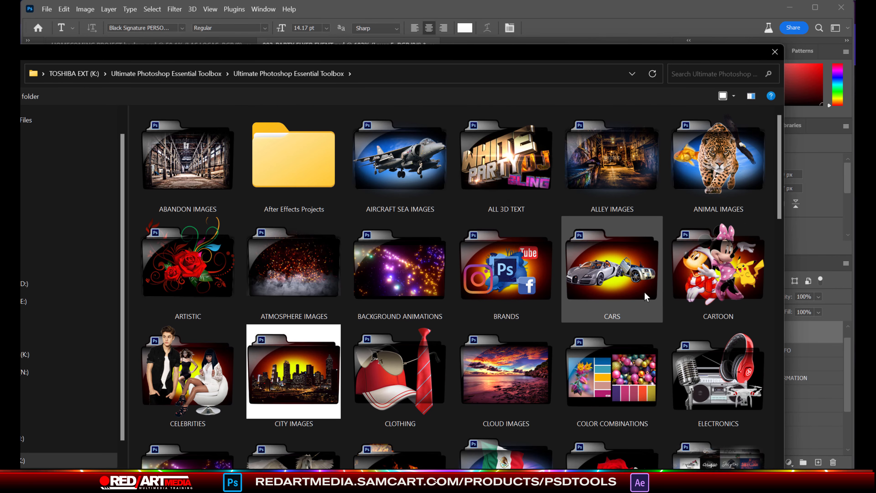
left_click_drag(783, 150, 797, 204)
double_click(743, 284)
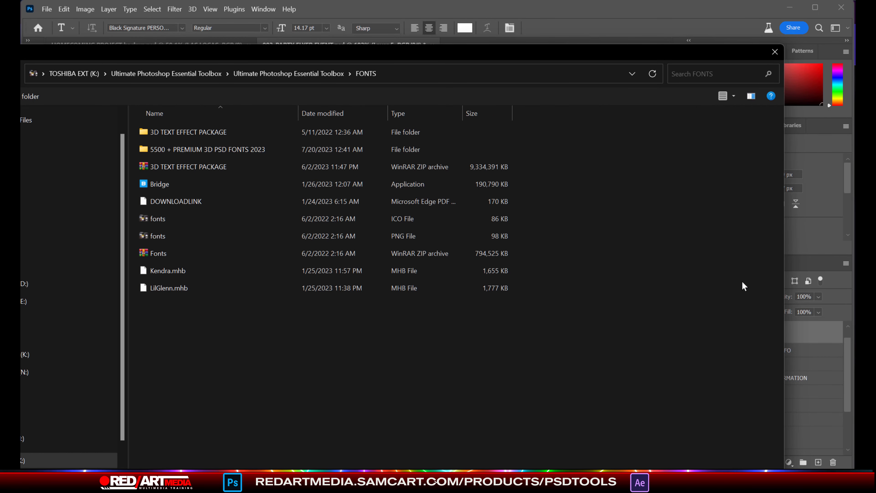
double_click(191, 135)
double_click(174, 148)
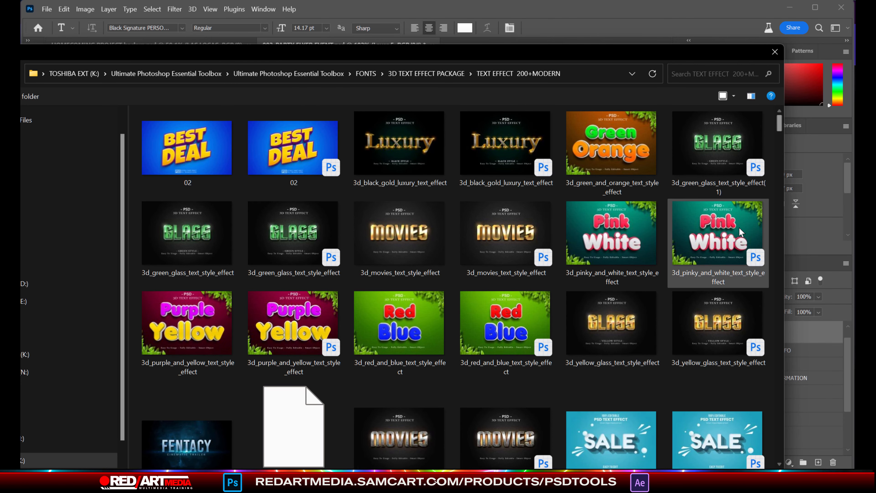
Browse the TEXT EFFECT 200+MODERN folder and open the orange script text effect file 98.psd
scroll(740, 227, "down", 4)
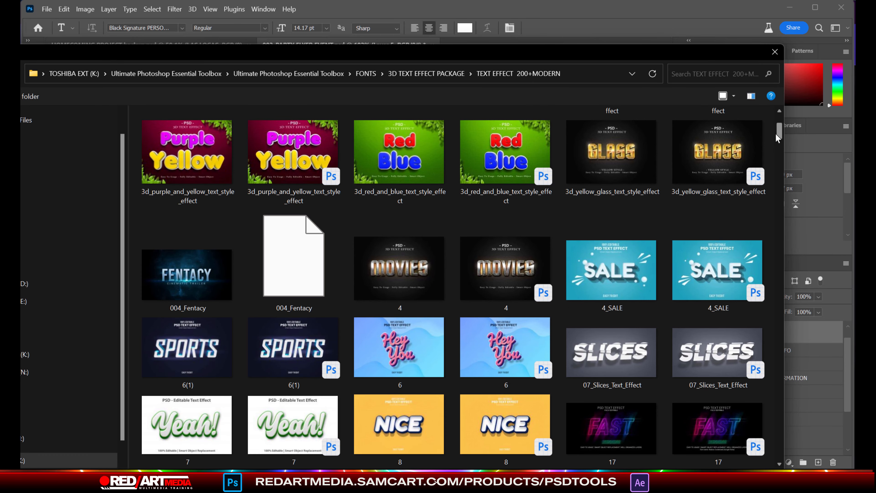
left_click_drag(783, 127, 762, 356)
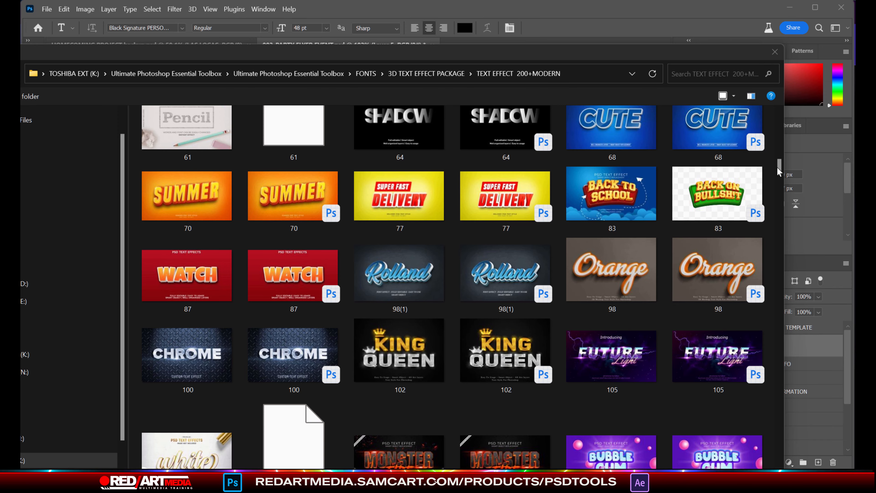
left_click_drag(782, 163, 782, 171)
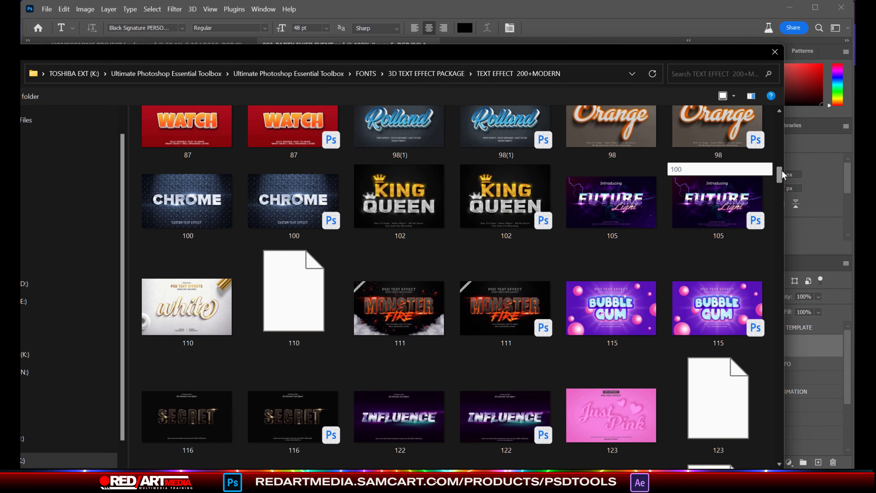
left_click_drag(782, 171, 782, 170)
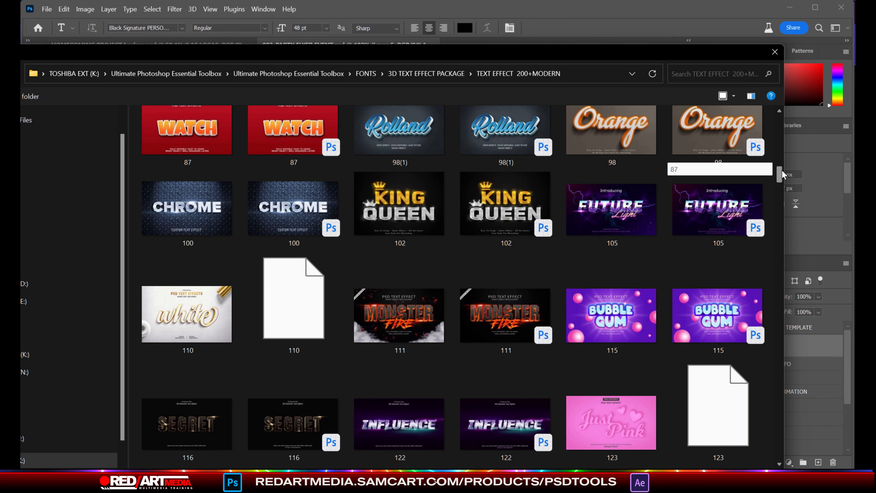
left_click_drag(782, 169, 790, 204)
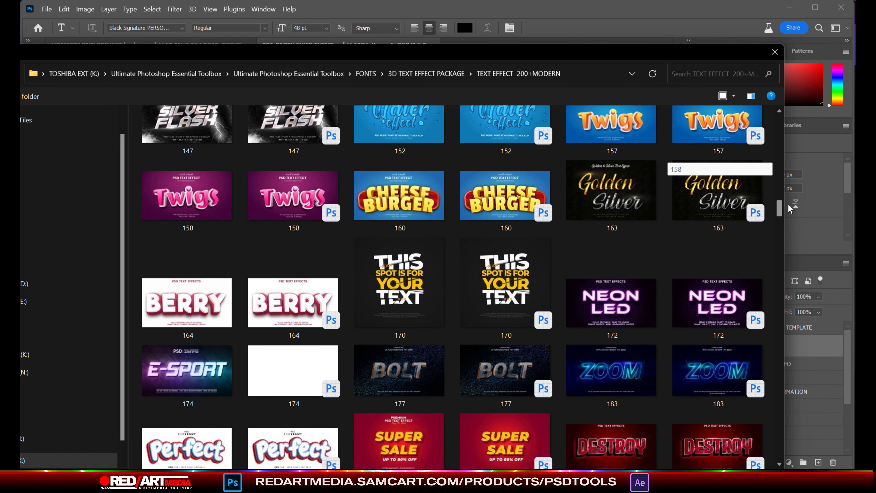
left_click_drag(788, 206, 812, 166)
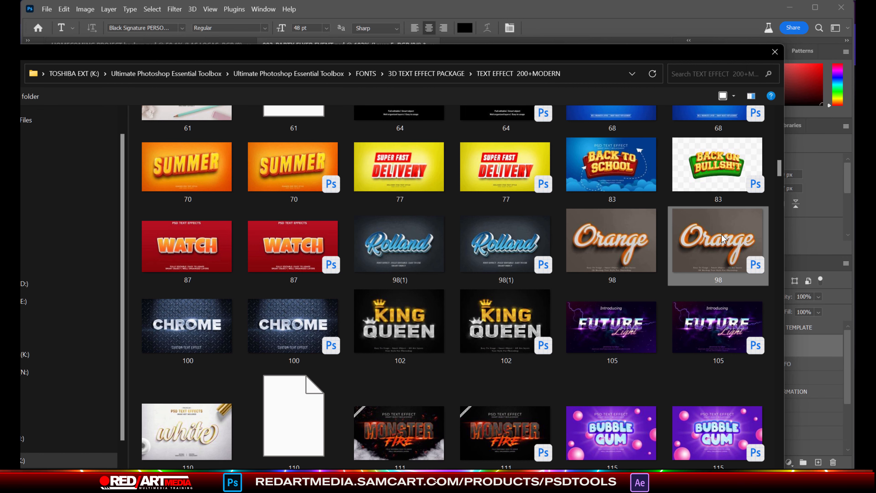
key("Return")
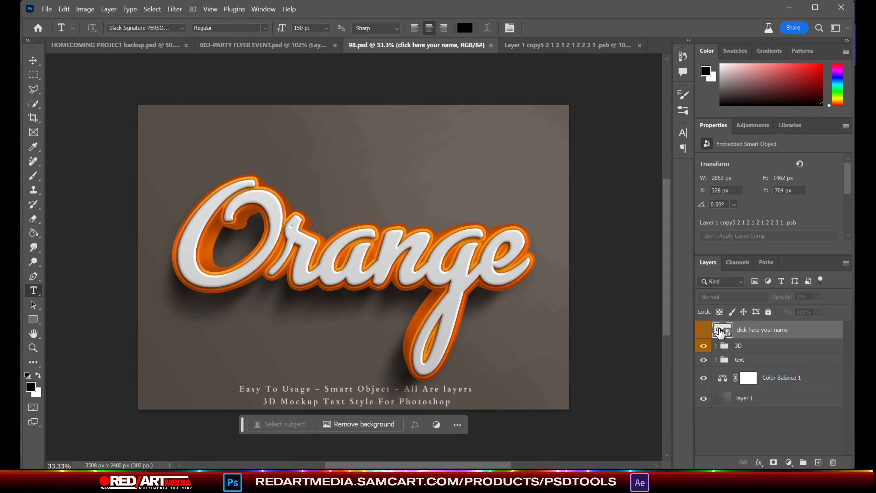
Open the contents of the "click hare your name" smart object and select the whole Orange text
double_click(719, 333)
left_click_drag(190, 251, 531, 241)
left_click(545, 236)
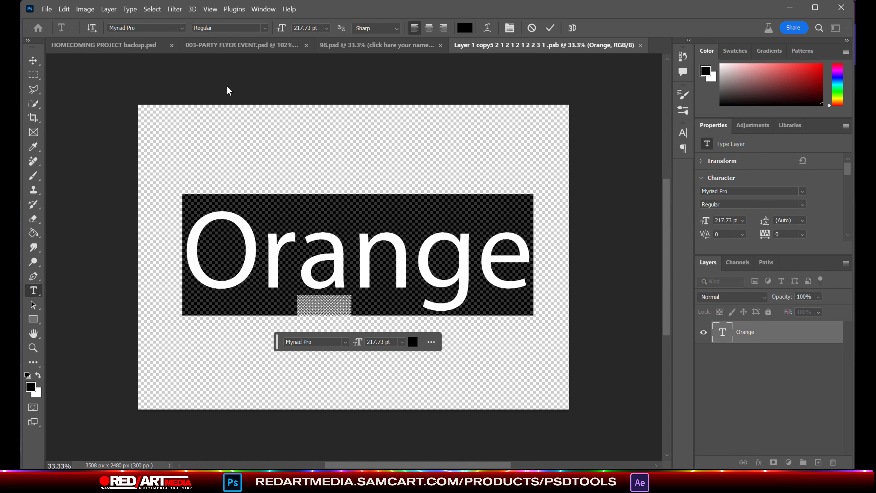
Try the handwritten Ink Free font on the selected Orange text
left_click(345, 342)
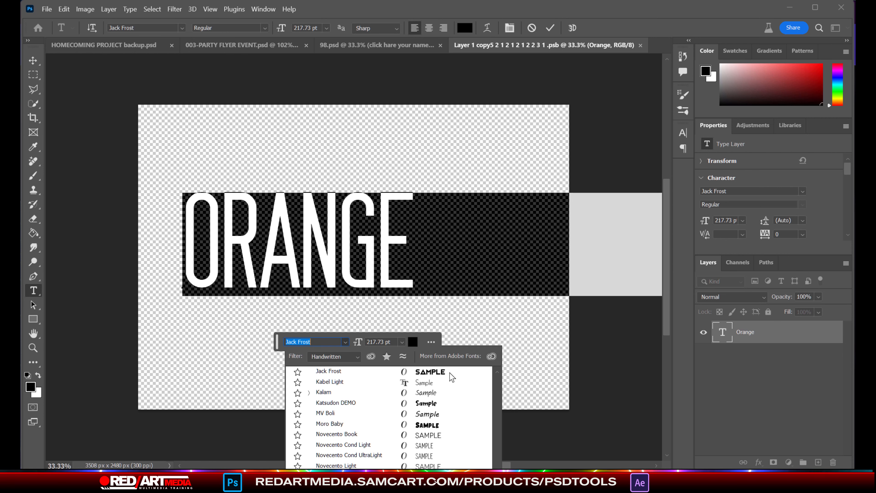
scroll(470, 368, "up", 1)
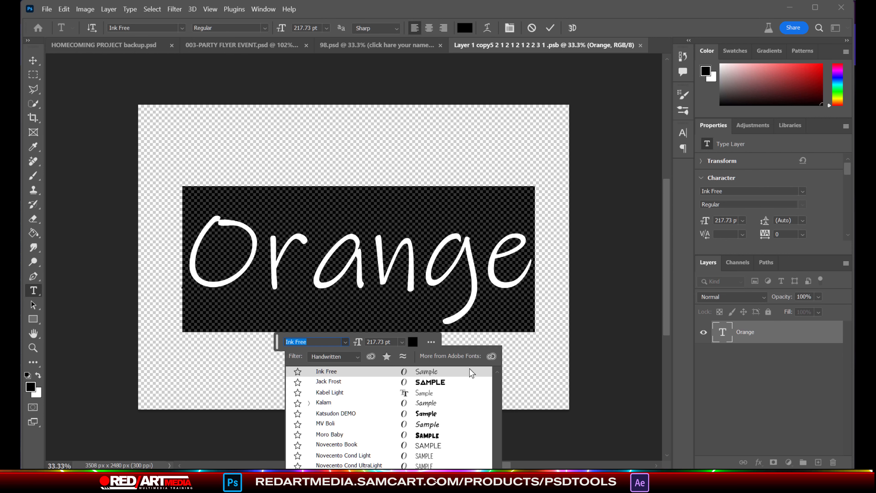
left_click(472, 372)
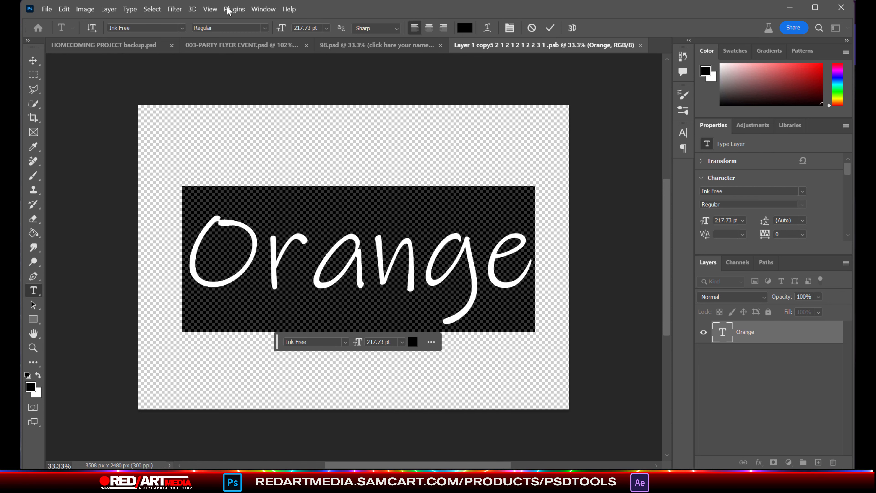
Search all fonts for "scary" and set the selected Orange text to Scary Halloween Font
left_click(152, 28)
type("scary")
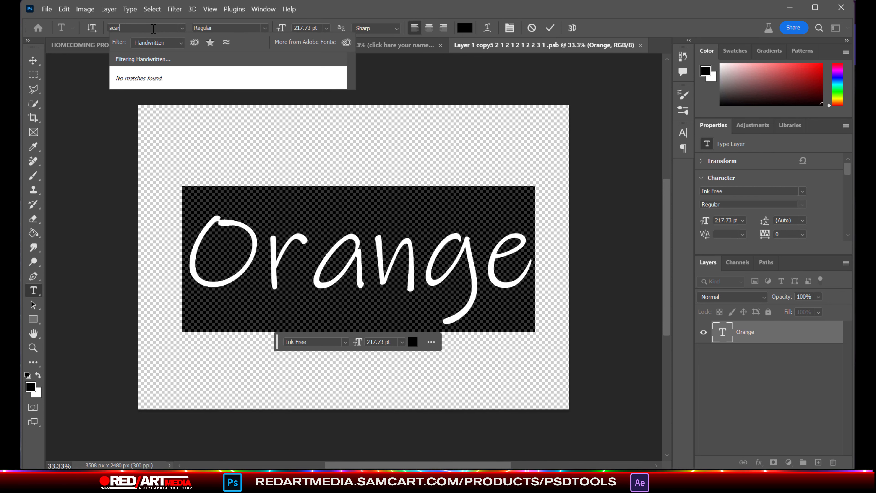
left_click(181, 44)
left_click(177, 53)
left_click(188, 61)
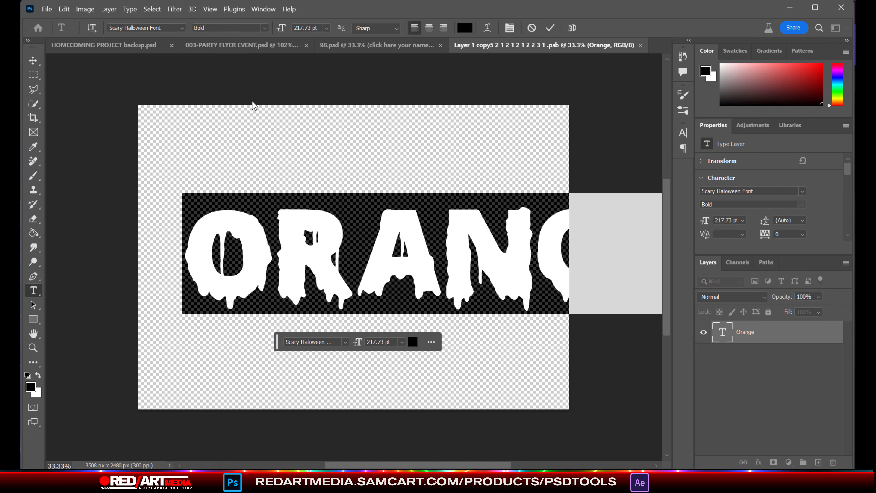
Scale the ORANGE text down to about 70.74% and move it to the middle of the canvas
left_click(33, 60)
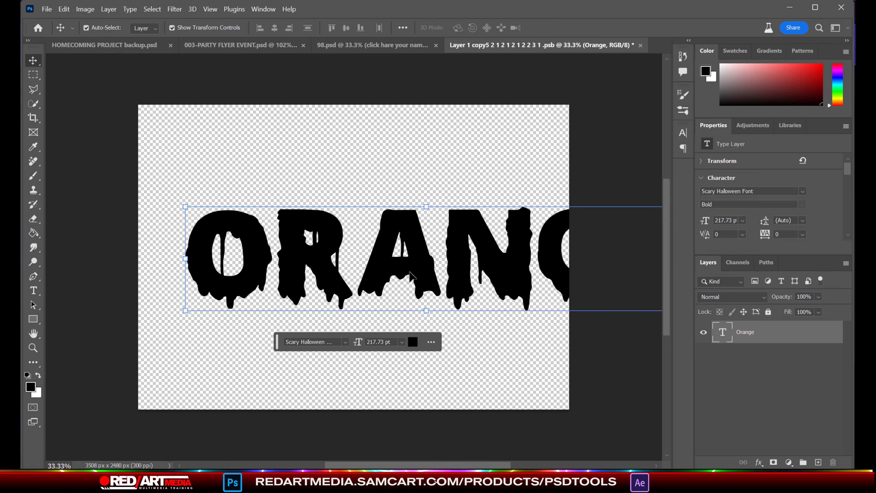
left_click_drag(402, 282, 355, 280)
left_click(379, 207)
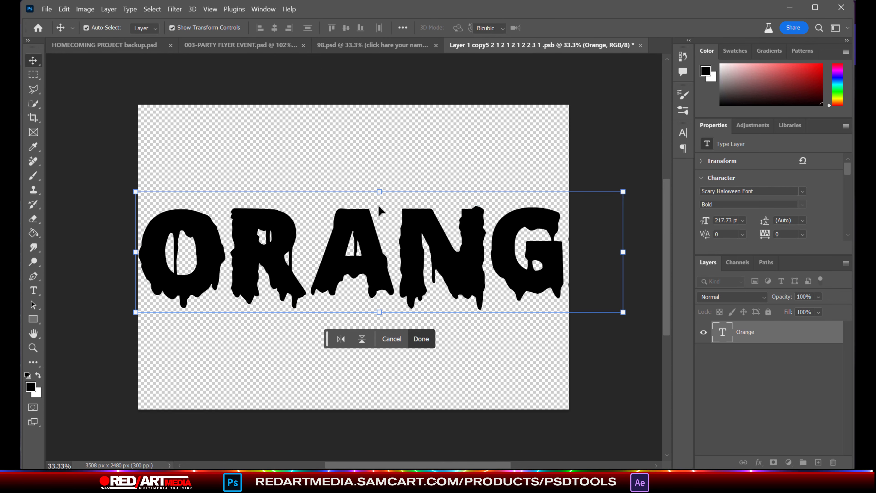
left_click_drag(379, 190, 378, 227)
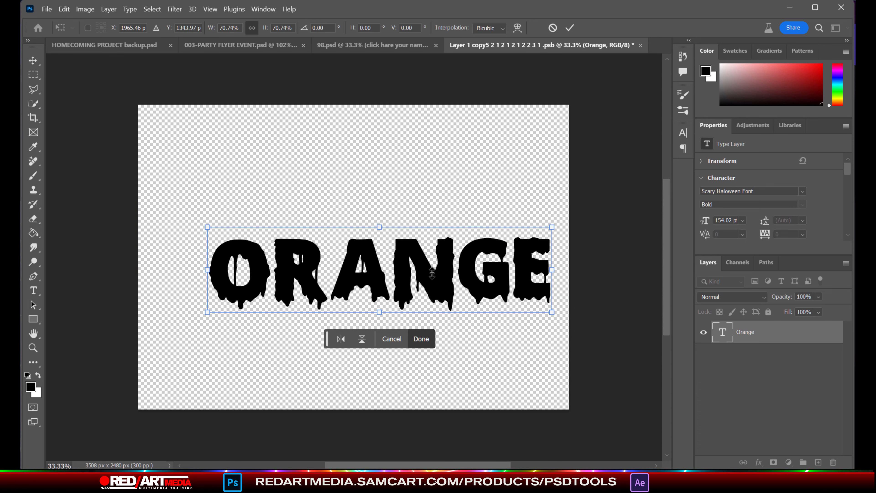
left_click_drag(433, 270, 411, 258)
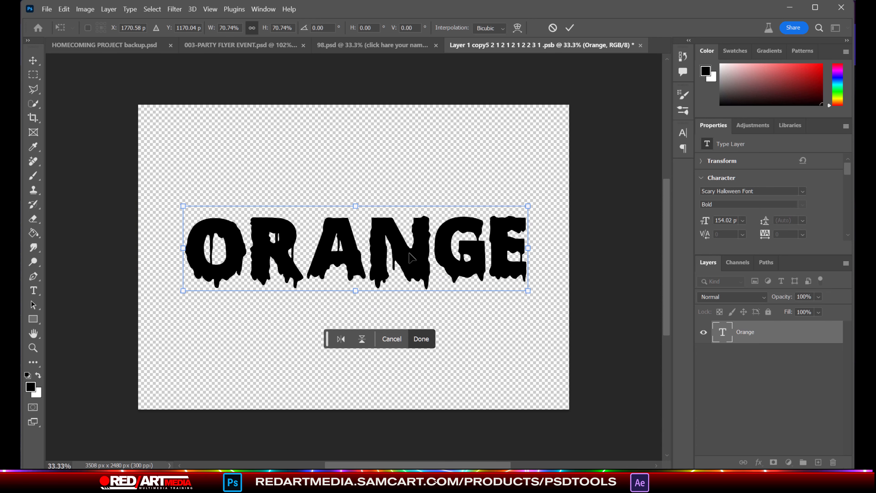
key("Return")
Replace the word ORANGE with HALLOWEEN in the text layer
left_click(33, 290)
left_click_drag(193, 234, 577, 263)
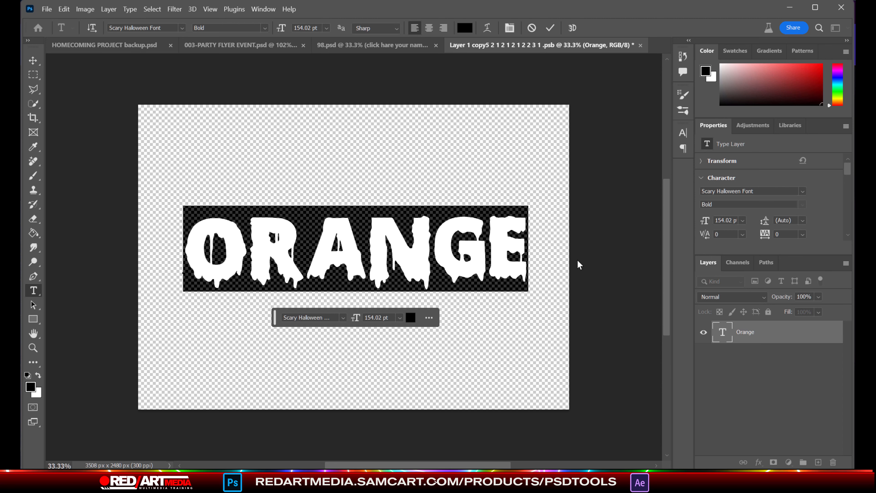
type("H")
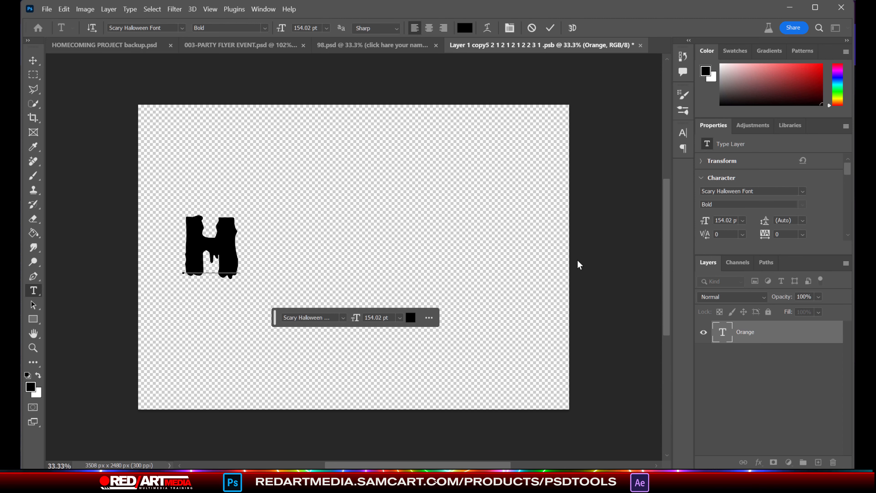
type("ALLO")
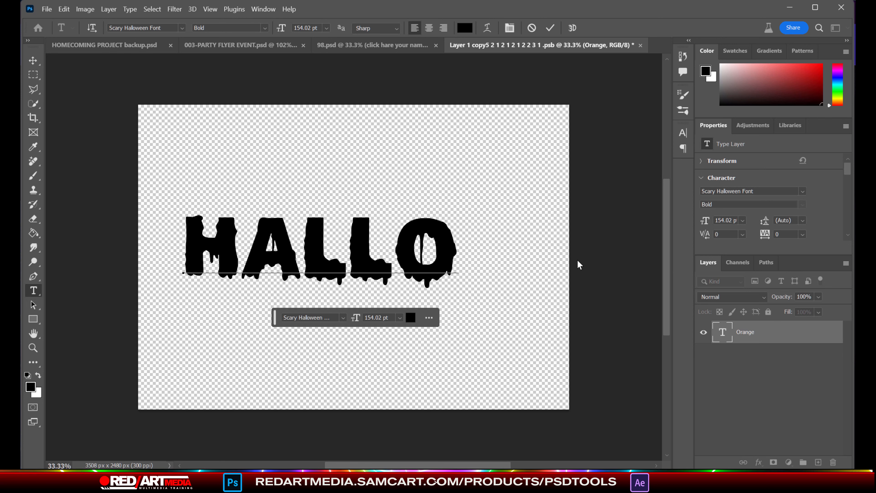
type("WE")
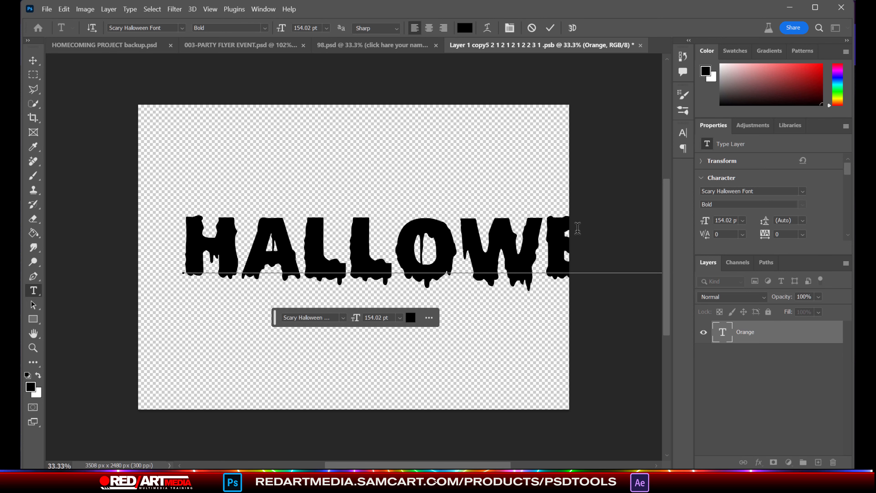
Scale the HALLOWEEN text down to about 80.61% and centre it so the whole word fits the canvas
left_click(33, 60)
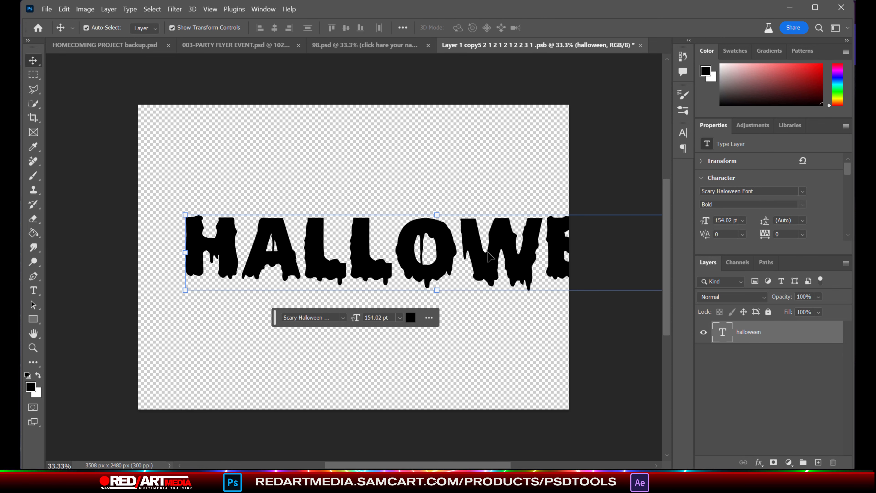
left_click_drag(480, 257, 443, 263)
key("ctrl+t")
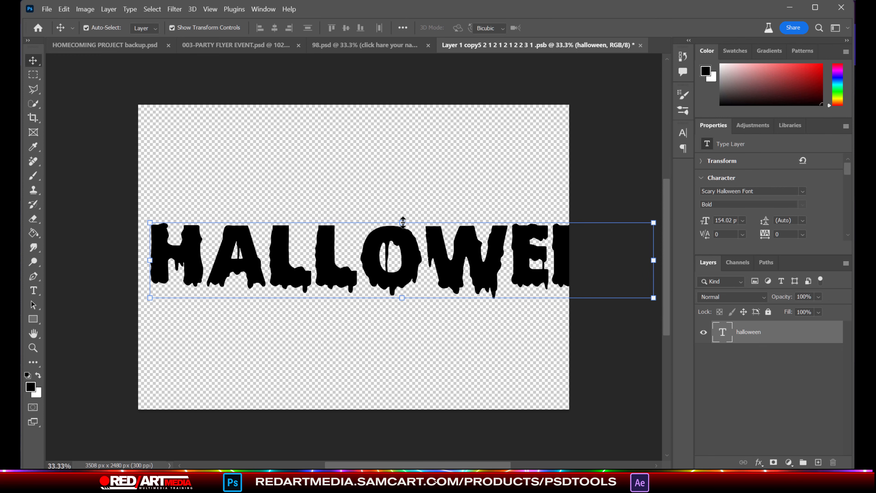
left_click_drag(403, 219, 402, 230)
left_click_drag(452, 274, 405, 269)
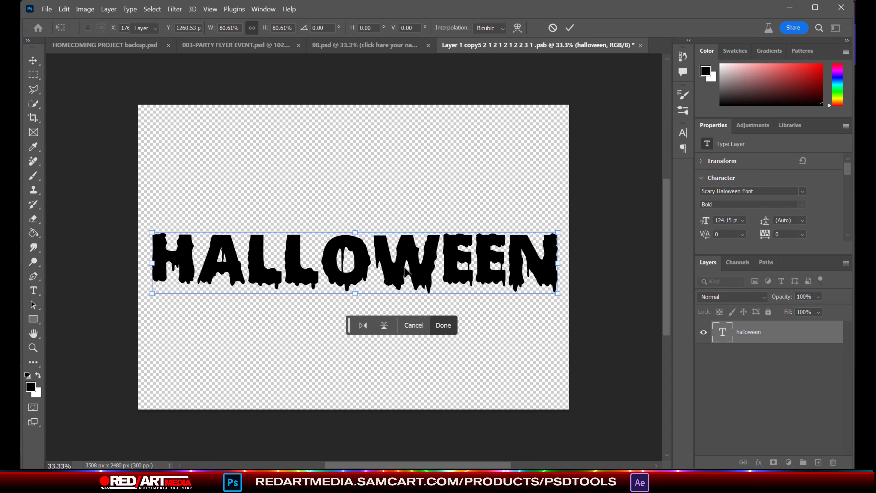
key("Return")
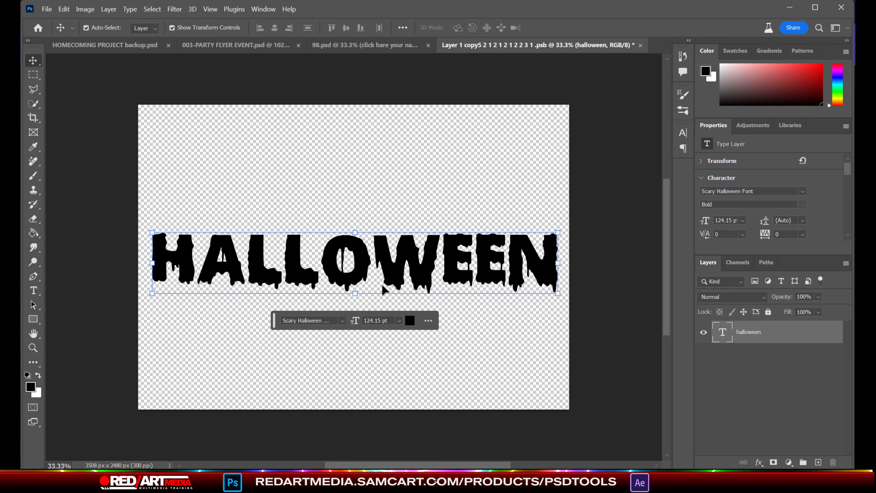
Try a horizontal Bulge text warp with a +8% bend on HALLOWEEN, and undo the warp
left_click(33, 291)
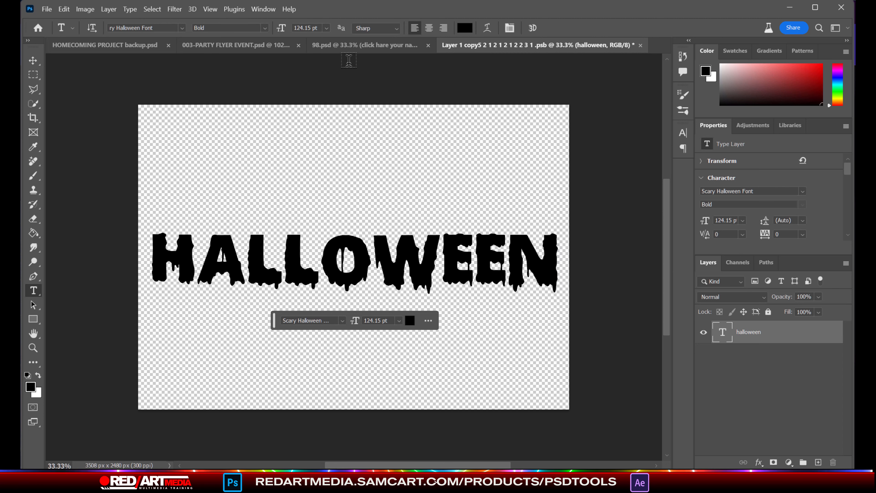
left_click(488, 28)
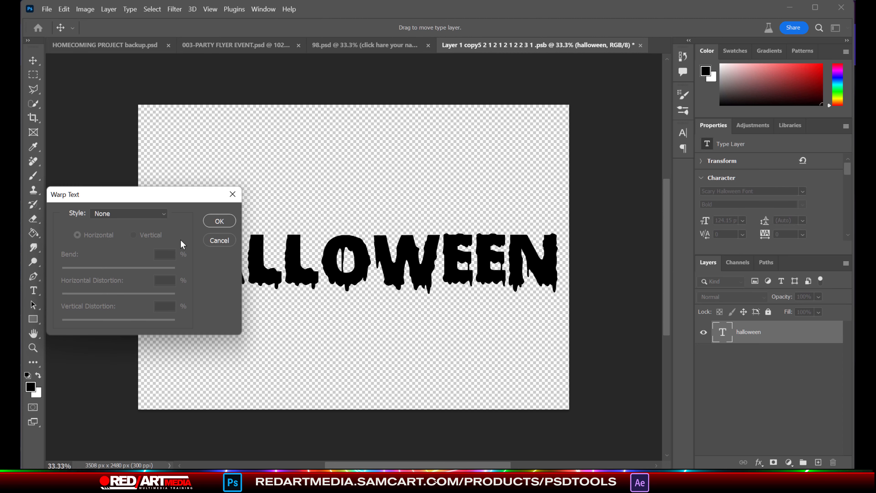
left_click(165, 215)
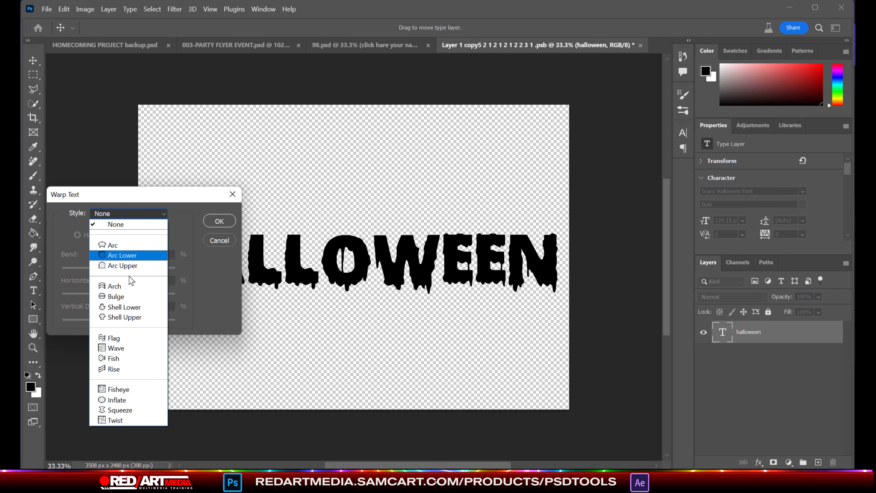
left_click(118, 297)
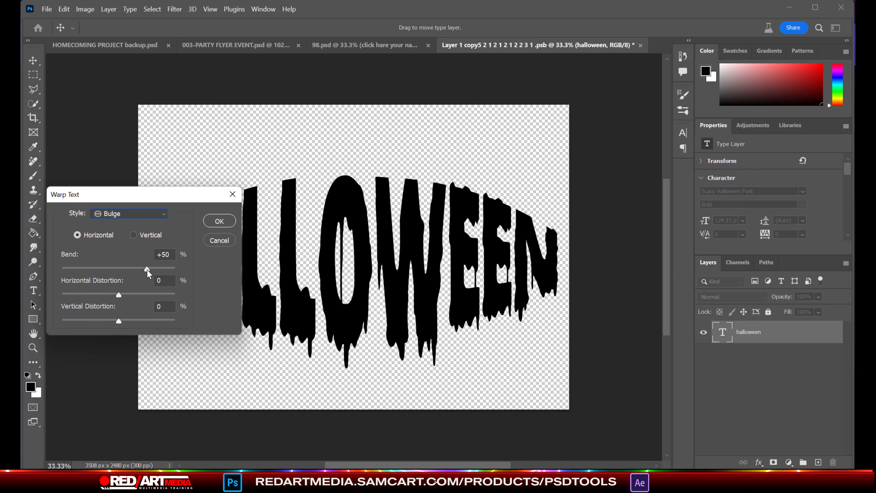
left_click_drag(147, 270, 123, 271)
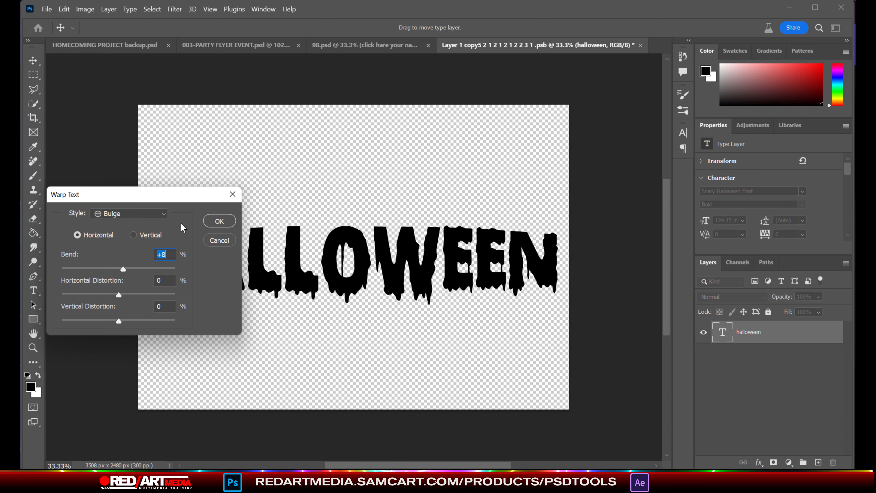
left_click(219, 221)
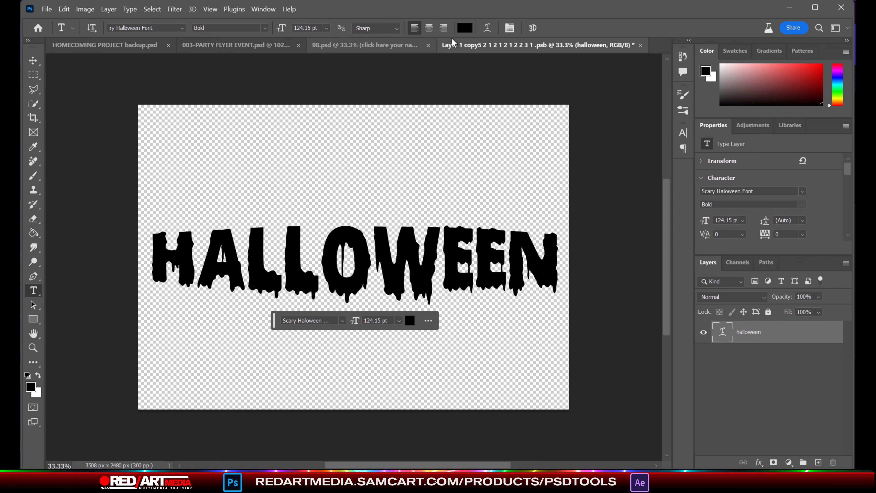
left_click(64, 9)
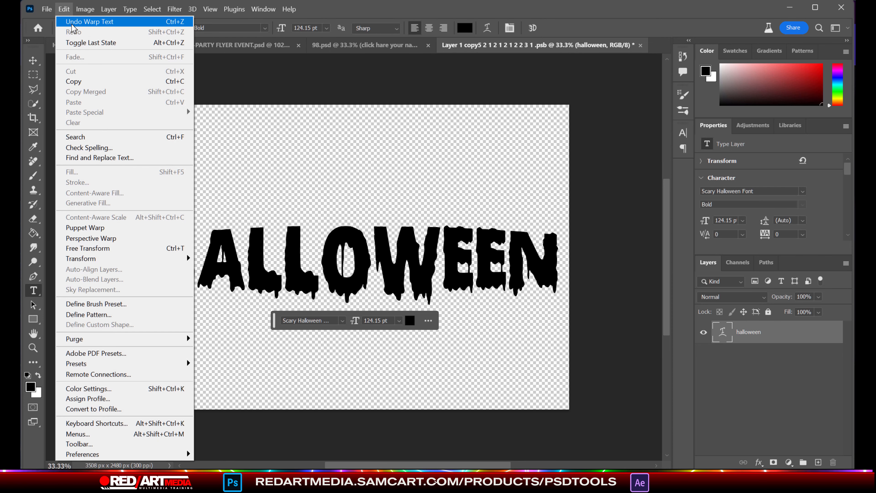
left_click(72, 22)
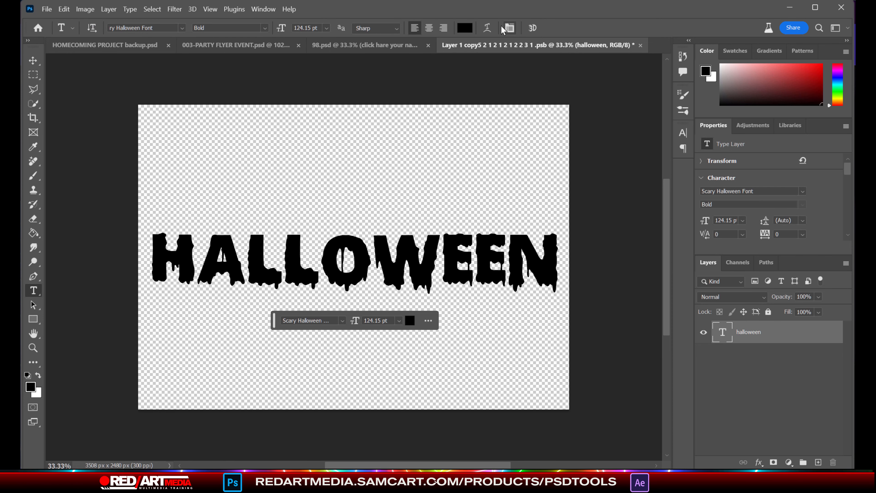
Apply a horizontal Arc Upper text warp with a +12% bend to the HALLOWEEN text
left_click(487, 28)
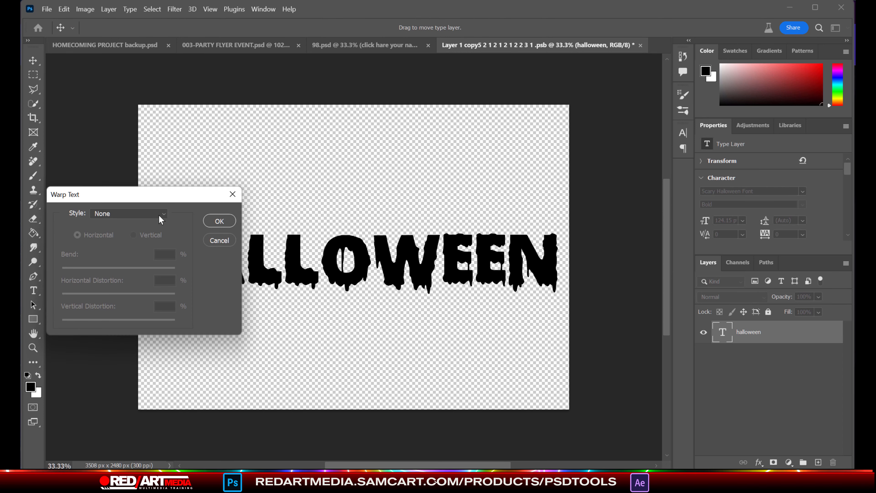
left_click(160, 217)
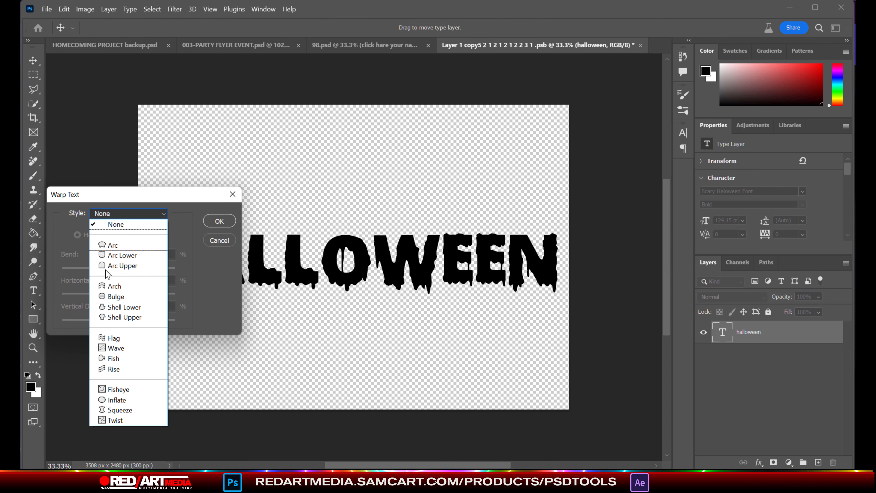
left_click(130, 266)
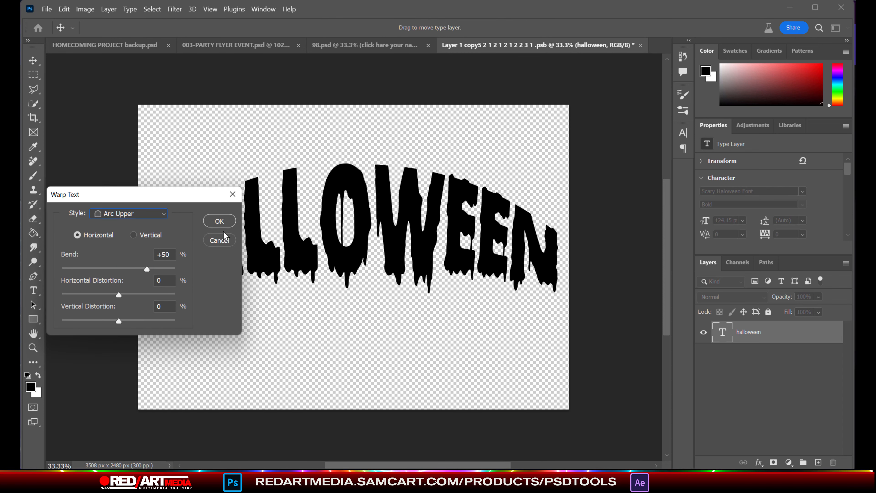
left_click_drag(131, 271, 127, 271)
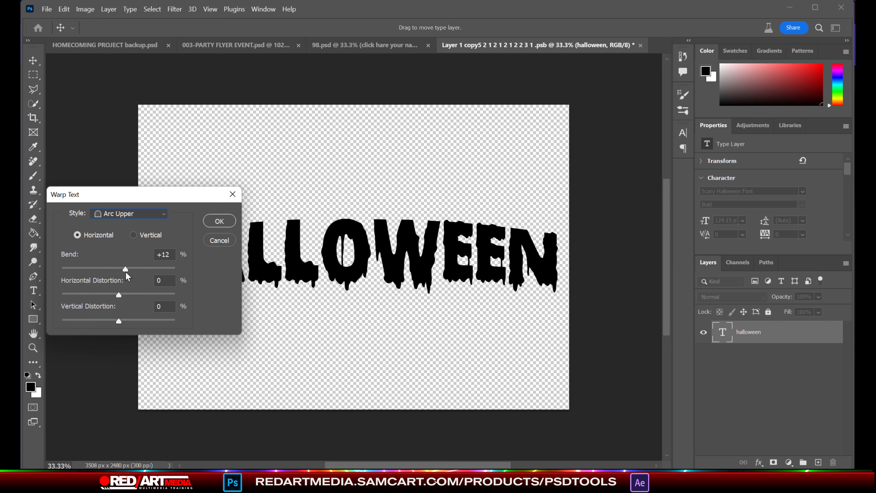
left_click(219, 221)
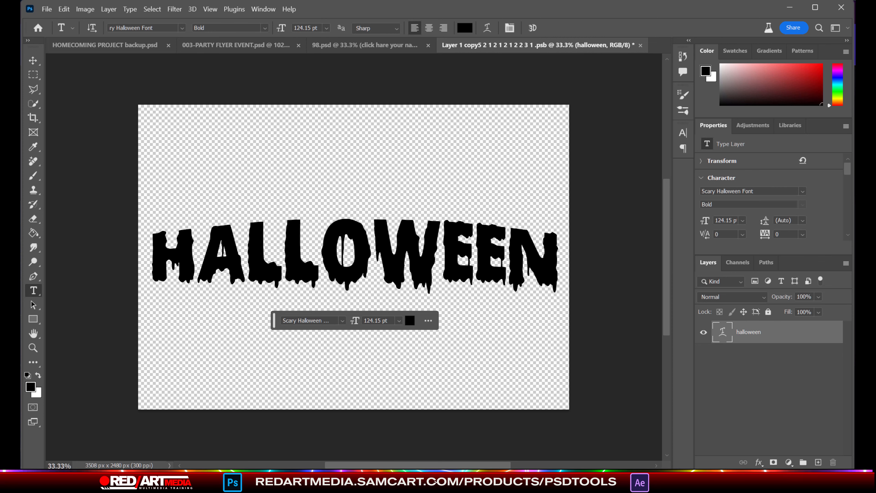
Save the edited HALLOWEEN smart object and return to the 98.psd document
left_click(49, 13)
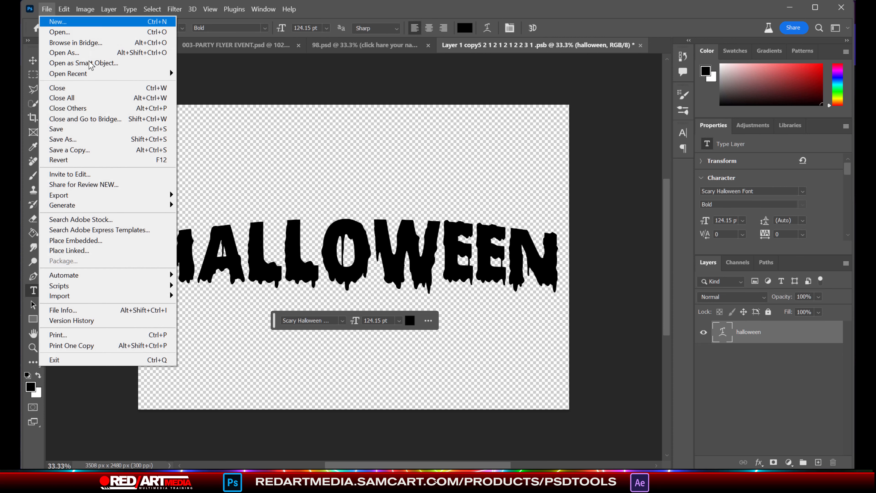
left_click(58, 123)
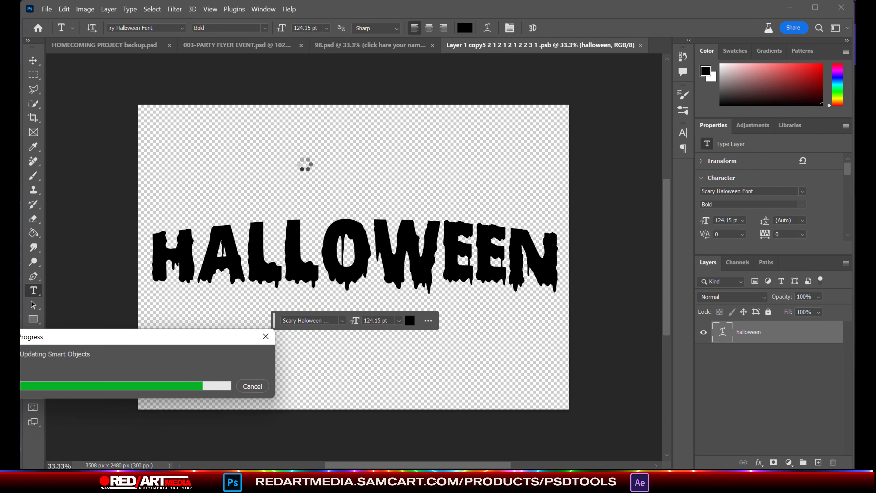
left_click(379, 49)
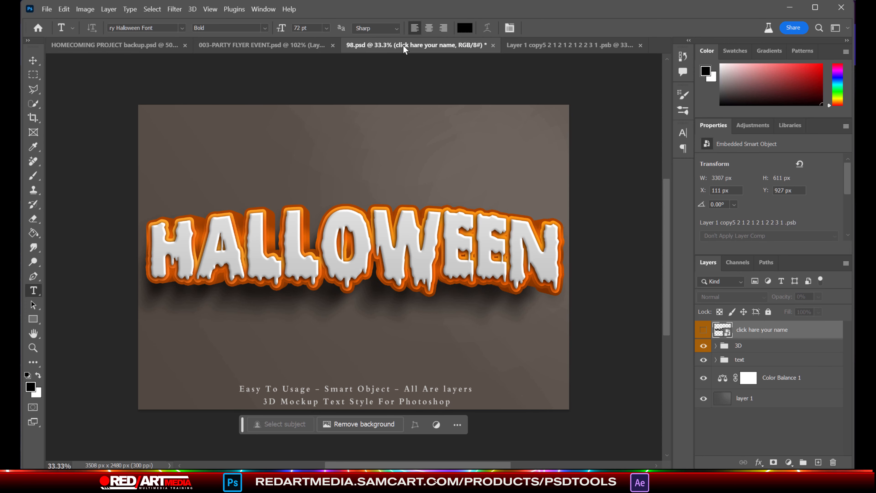
Bring the 3D title group from 98.psd into 003-PARTY FLYER EVENT.psd as a single merged layer above the Party lettering
left_click_drag(405, 49, 0, 140)
left_click(377, 48)
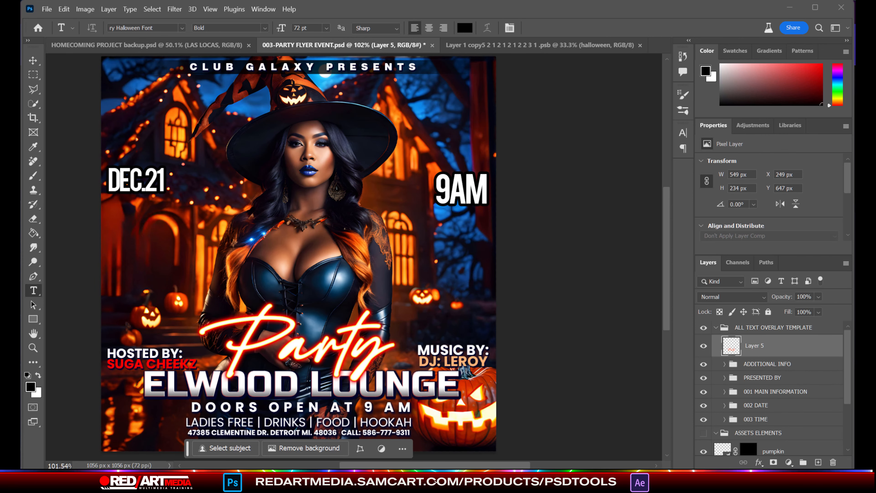
left_click(702, 361)
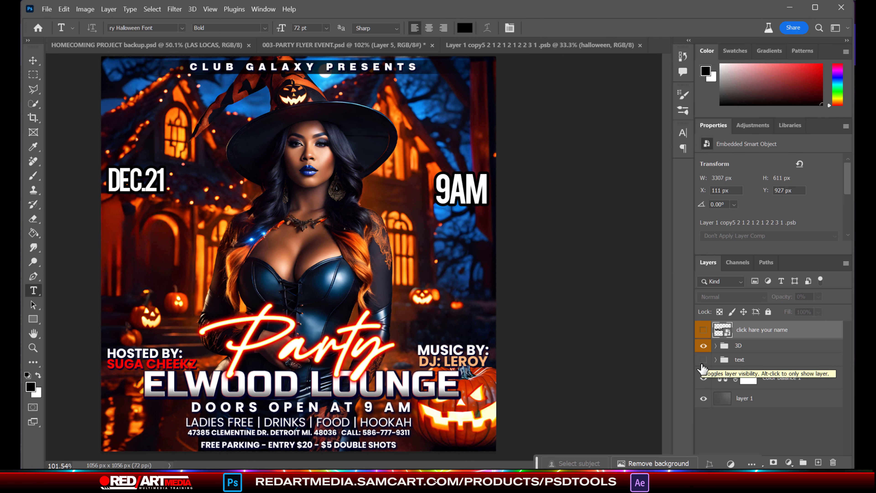
left_click(705, 359)
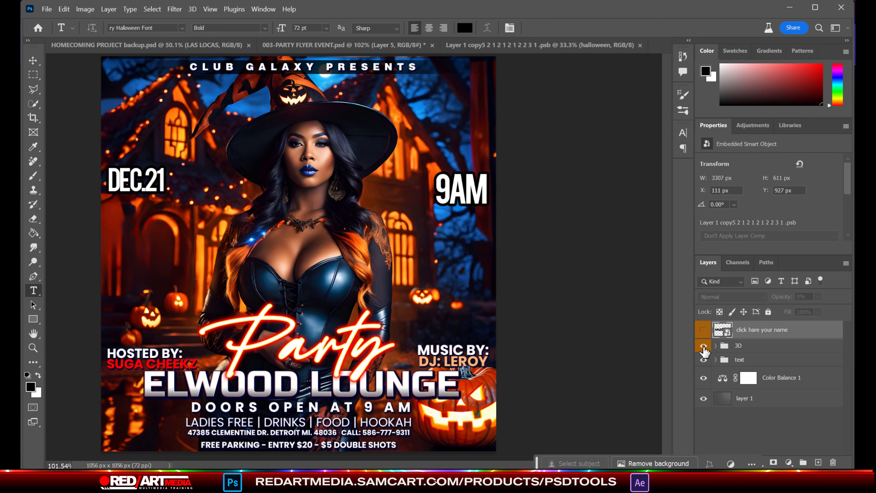
left_click(751, 347)
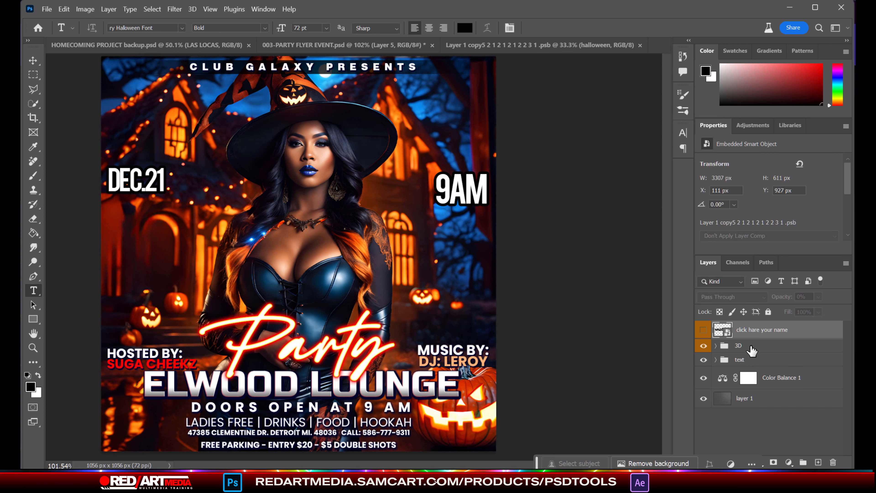
left_click(742, 348)
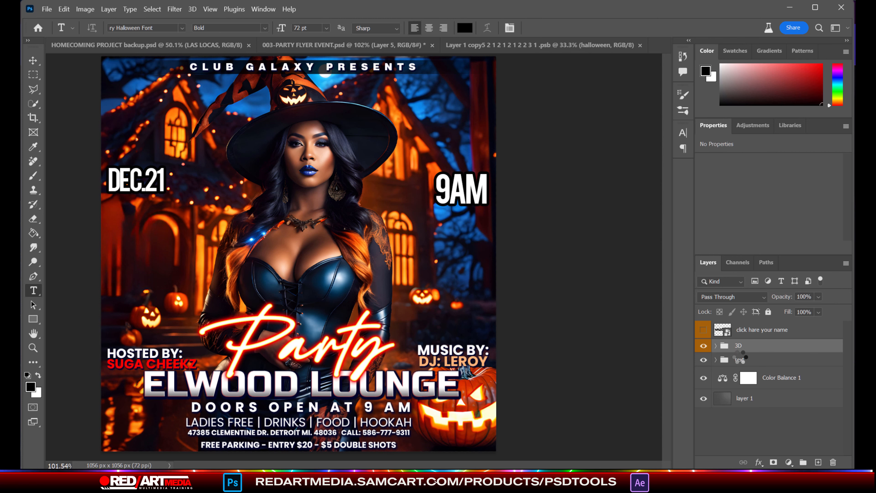
left_click_drag(727, 349, 251, 233)
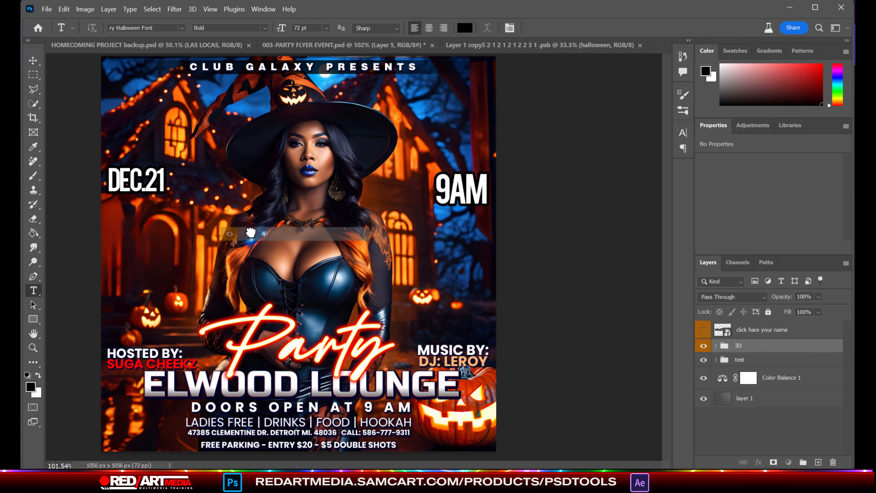
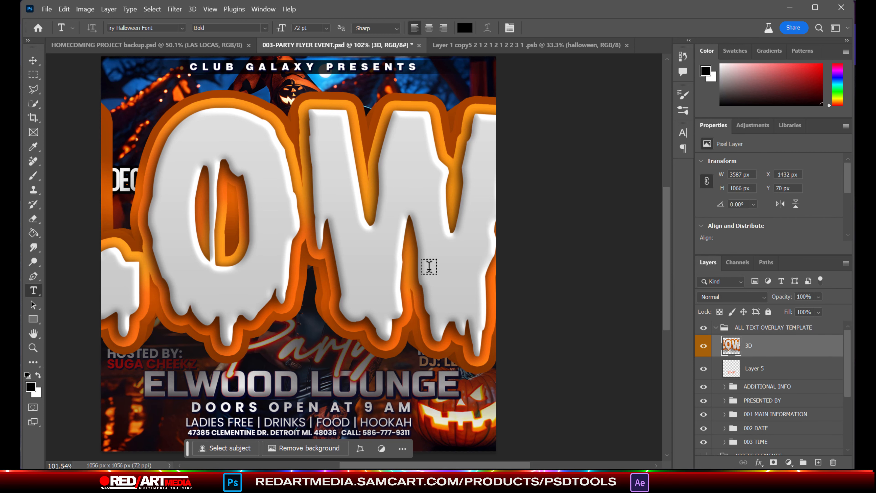
Scale the oversized HALLOWEEN title down proportionally to fit inside the flyer and place it across the witch's chest
left_click(32, 60)
left_click(235, 82)
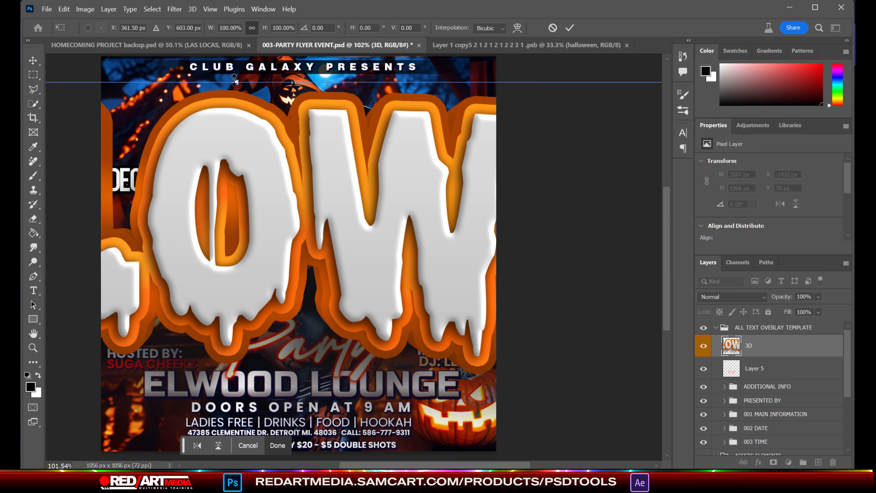
left_click_drag(236, 86, 236, 381)
left_click_drag(279, 416, 362, 315)
left_click_drag(299, 265, 300, 283)
left_click_drag(336, 312, 334, 240)
key("Return")
Move the Party lettering up over the witch's hat and face, and lower the HALLOWEEN title to her waist
left_click(366, 345)
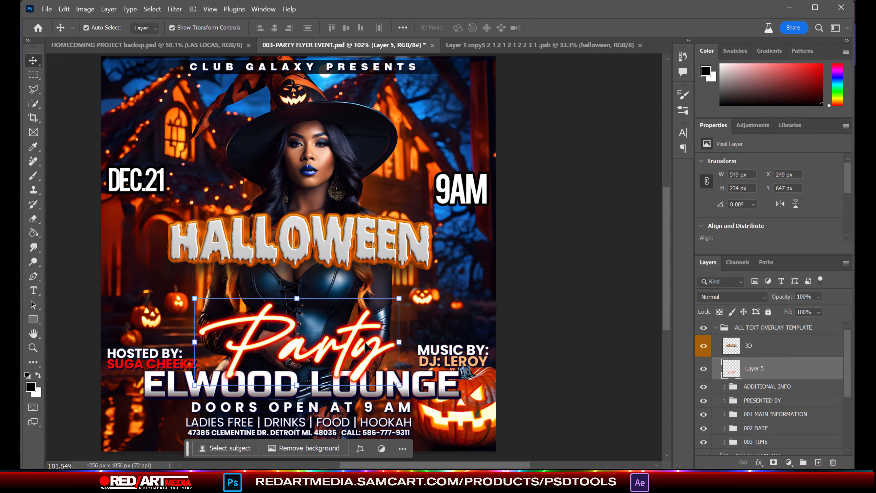
left_click_drag(366, 346, 363, 159)
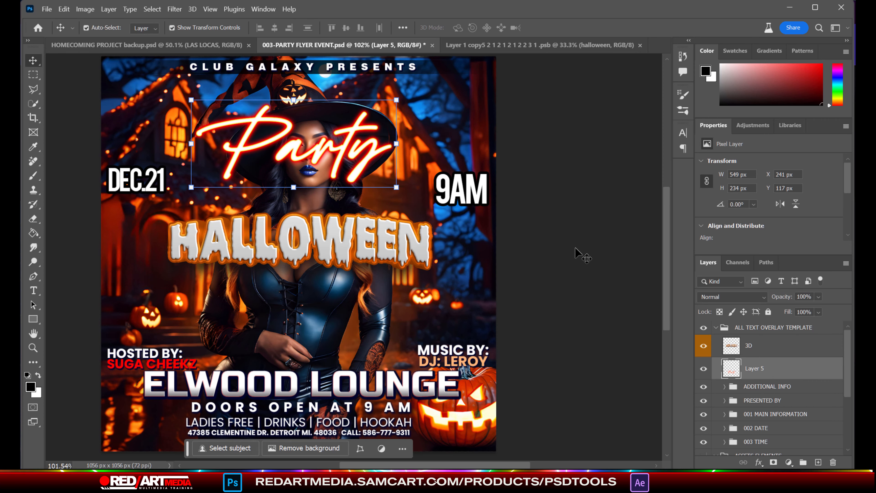
left_click_drag(390, 254, 368, 294)
left_click(572, 190)
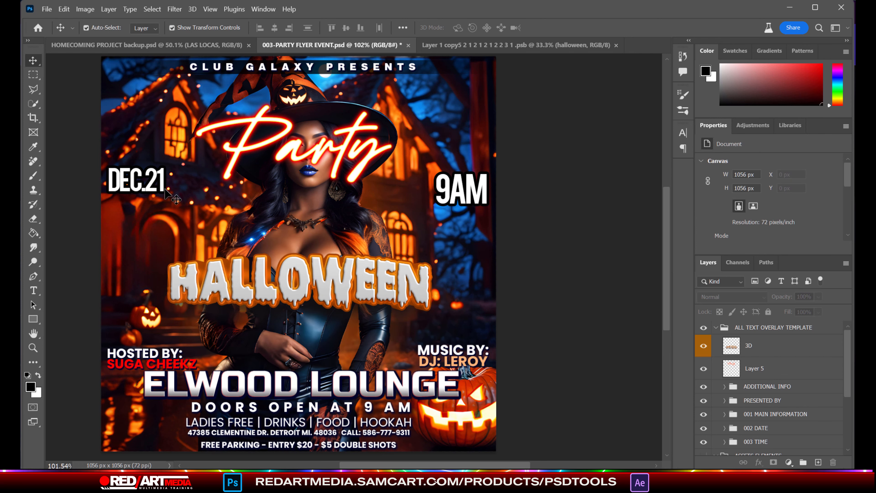
Move the date text up to the flyer's upper-left corner and change DEC. to OCT so it reads OCT21
left_click(167, 186)
left_click_drag(153, 180, 161, 63)
left_click(34, 291)
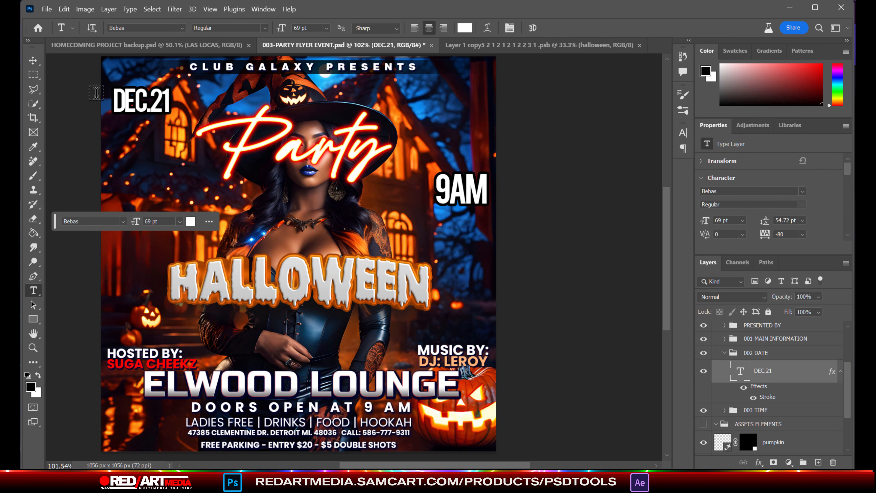
left_click_drag(153, 99, 117, 102)
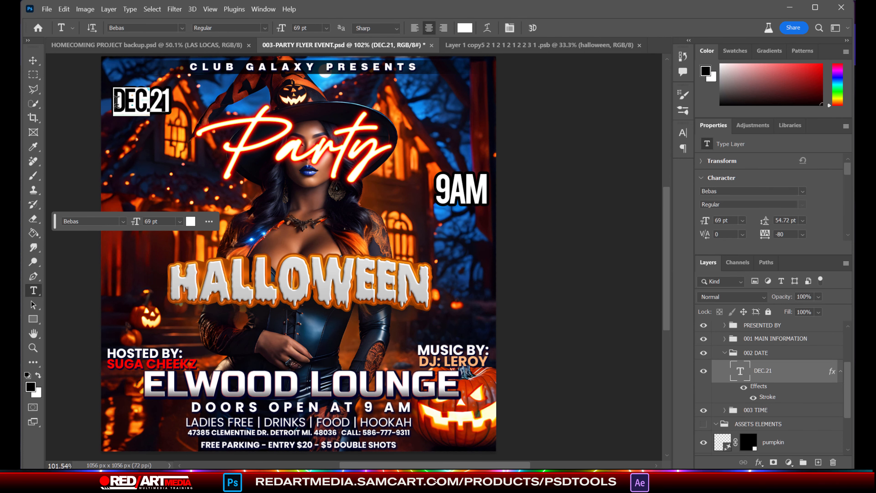
type("OCT")
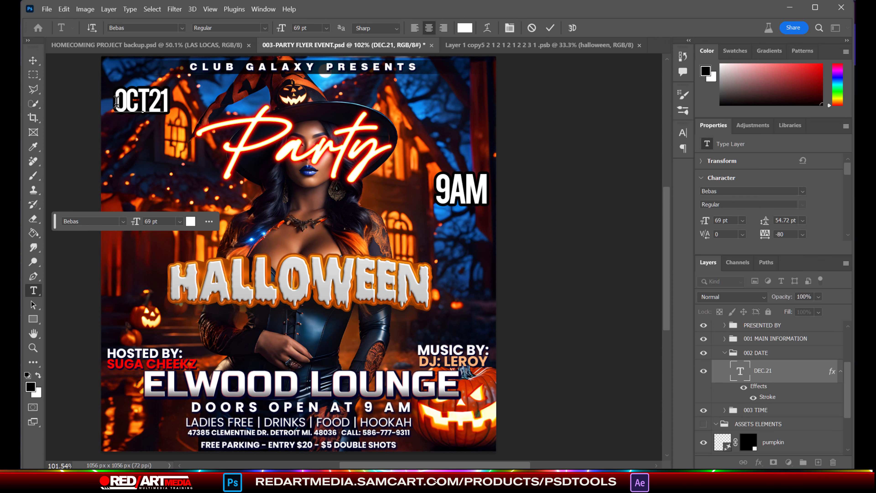
left_click(33, 61)
Move the 9AM text to the flyer's upper-right corner and scale it down to about 42.03 pt
left_click_drag(462, 186, 466, 93)
key("ctrl+t")
key("Return")
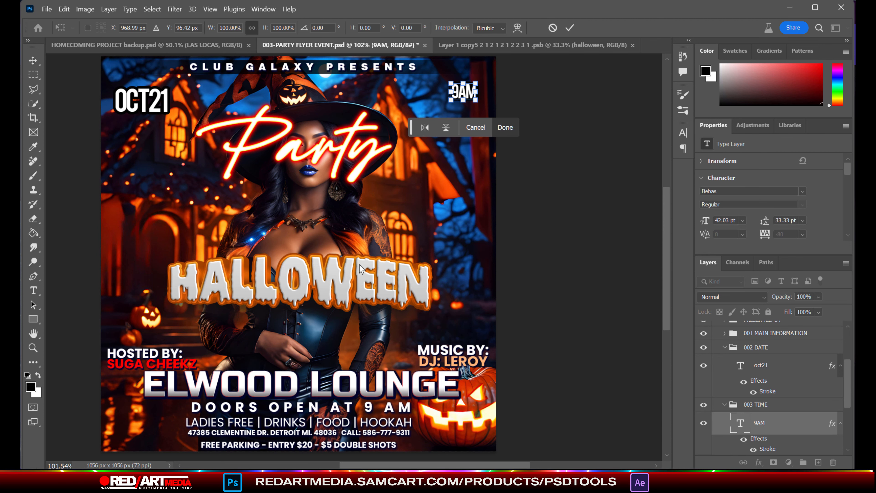
key("Return")
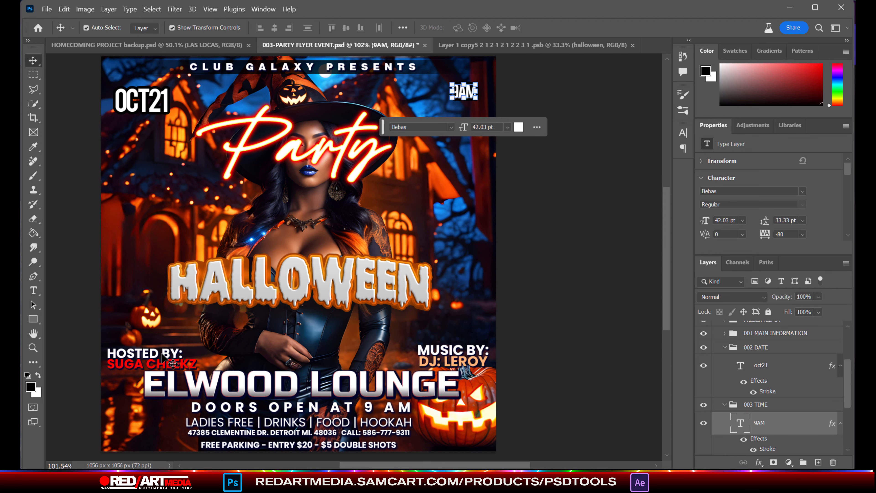
Swap the sides of the HOSTED BY and MUSIC BY blocks and raise both to the witch's face and shoulder level
left_click_drag(172, 363, 443, 190)
left_click_drag(455, 356, 154, 200)
Scale the ELWOOD LOUNGE text down to about 63.89 pt, keeping it above the DOORS OPEN line
left_click(348, 385)
left_click_drag(300, 369, 306, 380)
key("Return")
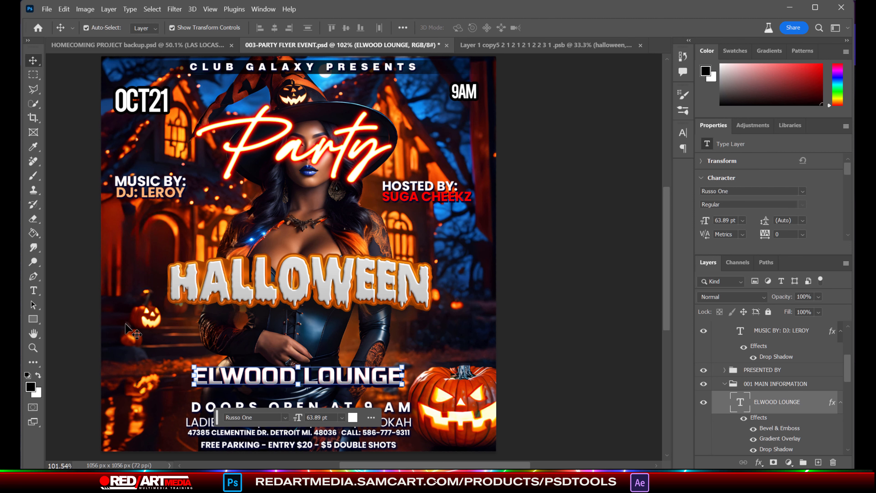
Replace ELWOOD with HAUNTED CASTLE in the venue name and nudge the line down to just above DOORS OPEN AT 9 AM
left_click(33, 291)
left_click_drag(195, 373, 289, 373)
type("HAUNT")
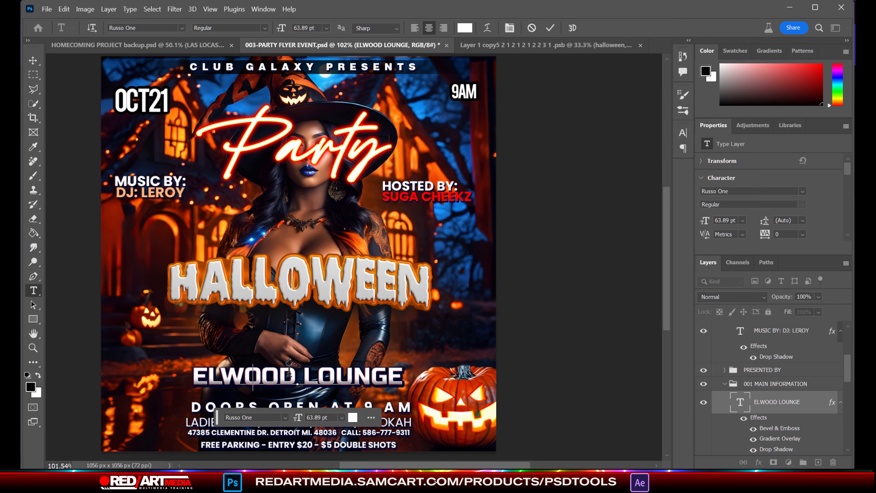
type("ED")
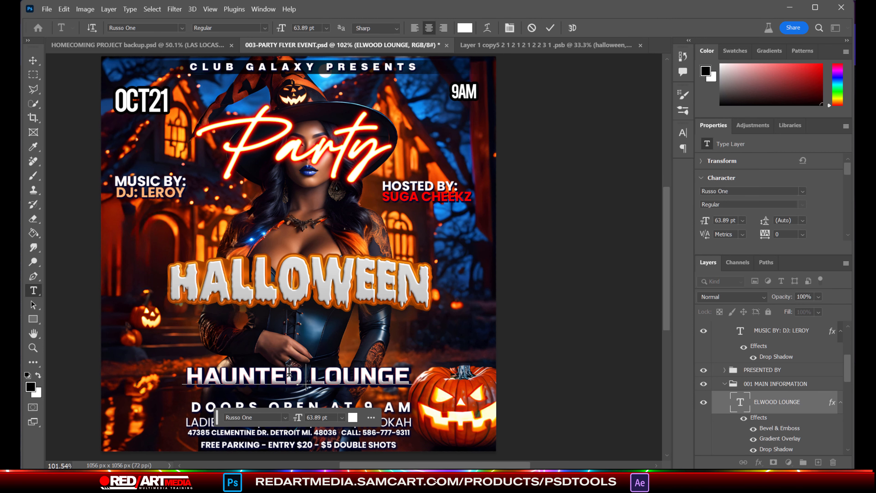
type(" CASTLE")
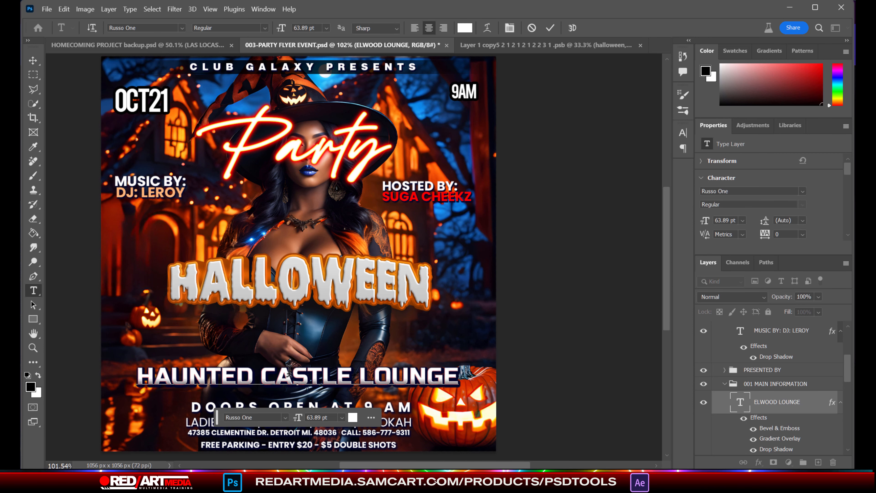
left_click(32, 60)
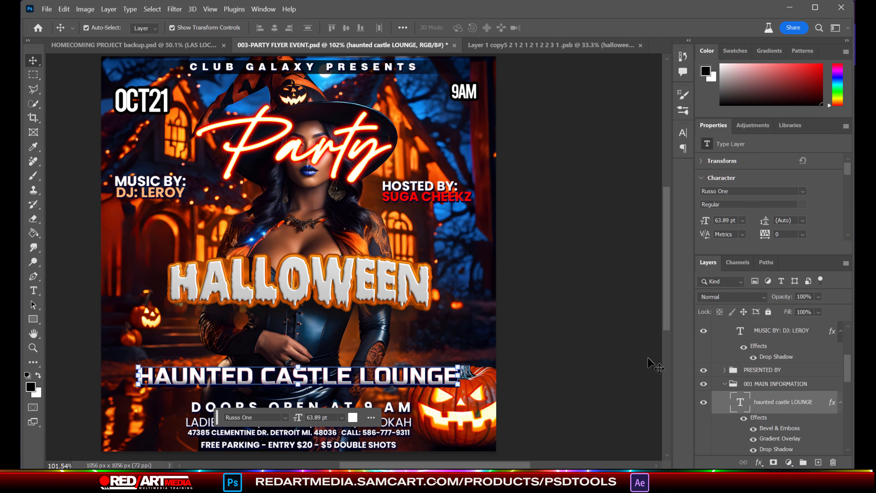
key("shift+Down")
key("shift+Down")
key("shift+Down")
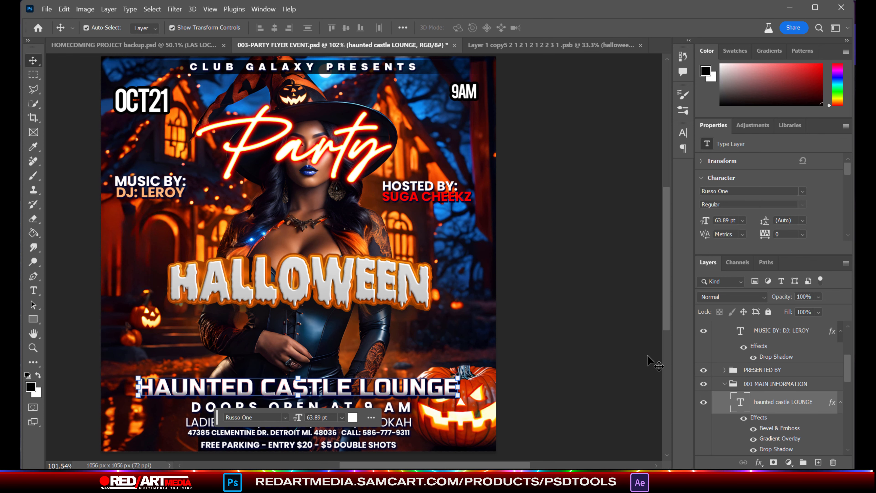
Stretch the HALLOWEEN title horizontally to 910 px wide and position it lower, centred above the venue name
left_click_drag(358, 298, 357, 328)
left_click_drag(436, 326, 466, 323)
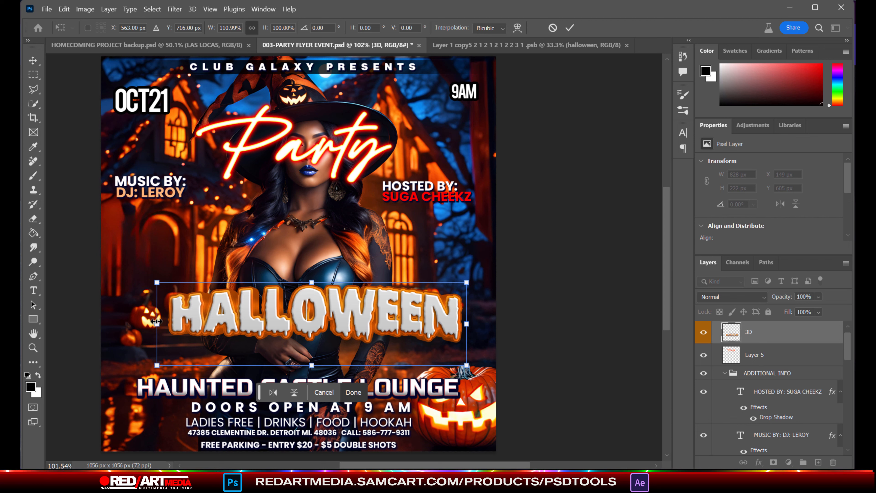
left_click_drag(156, 321, 126, 324)
key("Return")
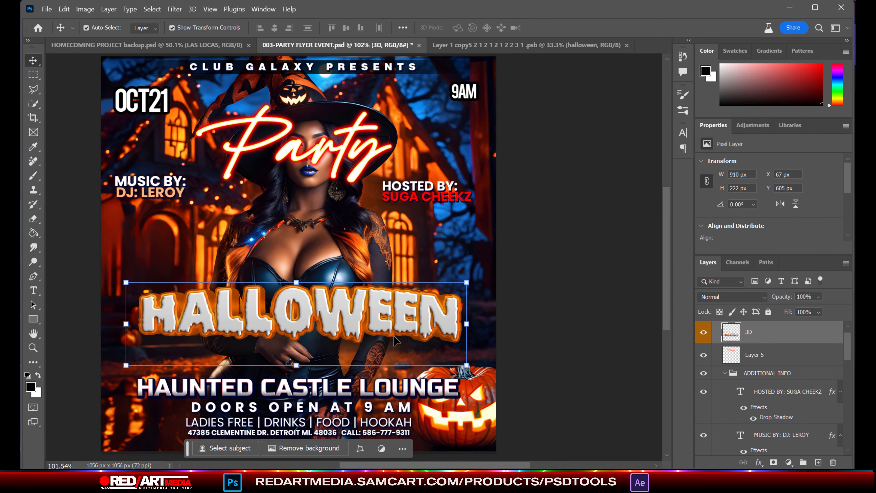
left_click_drag(389, 319, 393, 325)
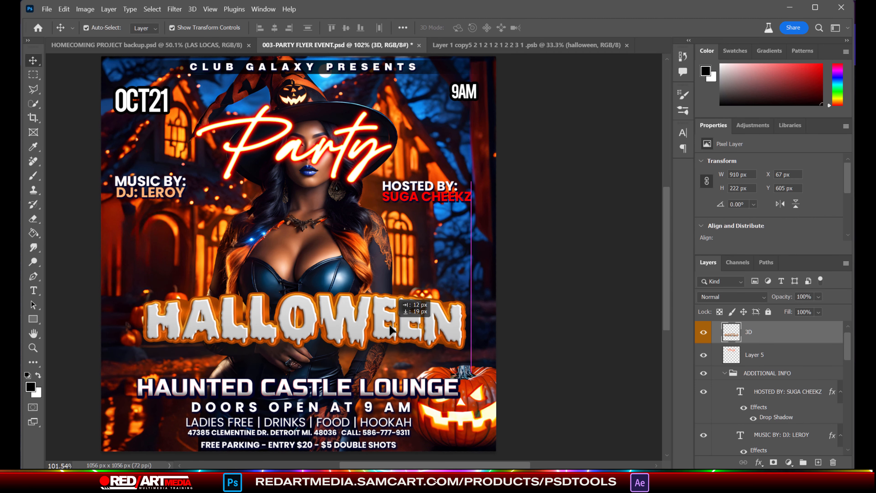
left_click(622, 255)
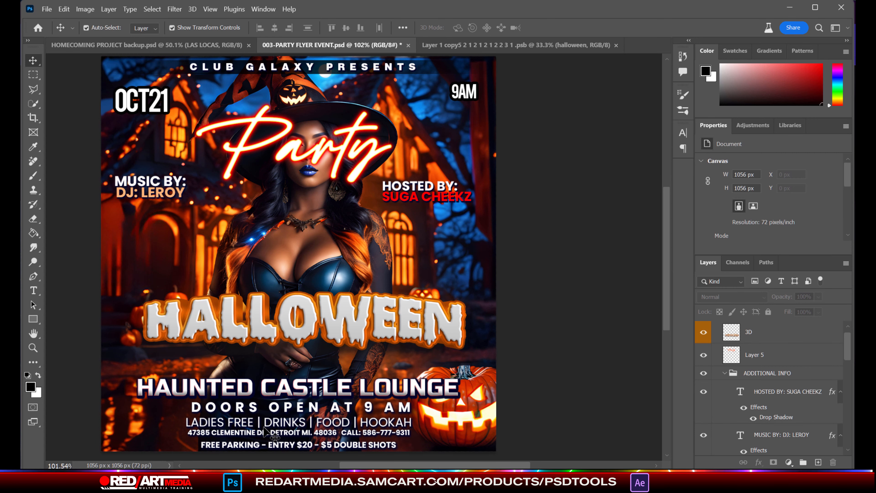
Scale down the 001 MAIN INFORMATION group at the bottom of the flyer and nudge the HALLOWEEN title slightly left
left_click(313, 391)
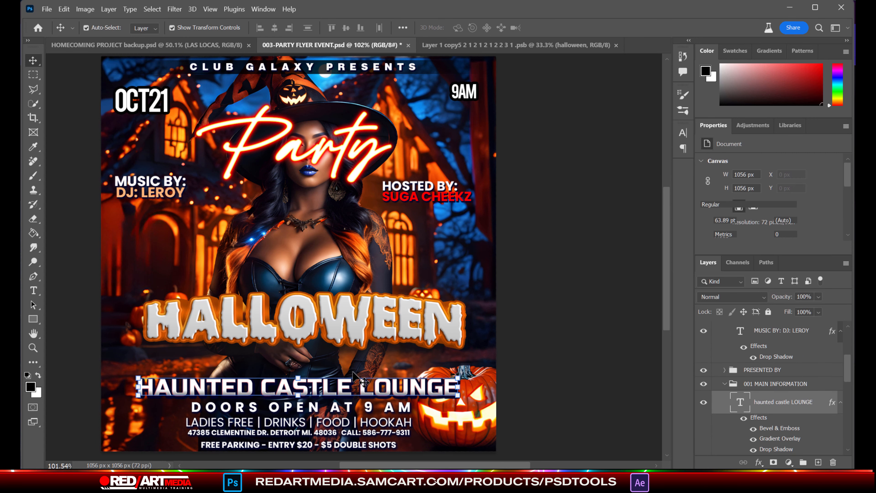
left_click(774, 385)
left_click(725, 383)
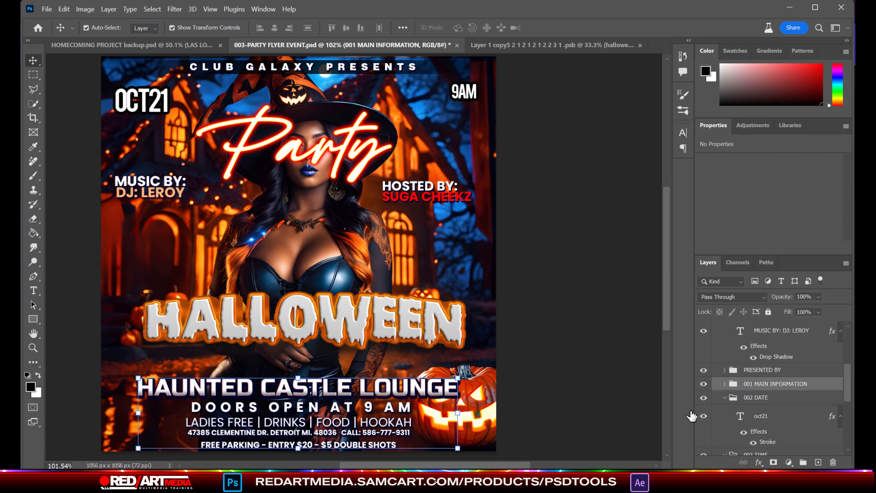
key("ctrl+t")
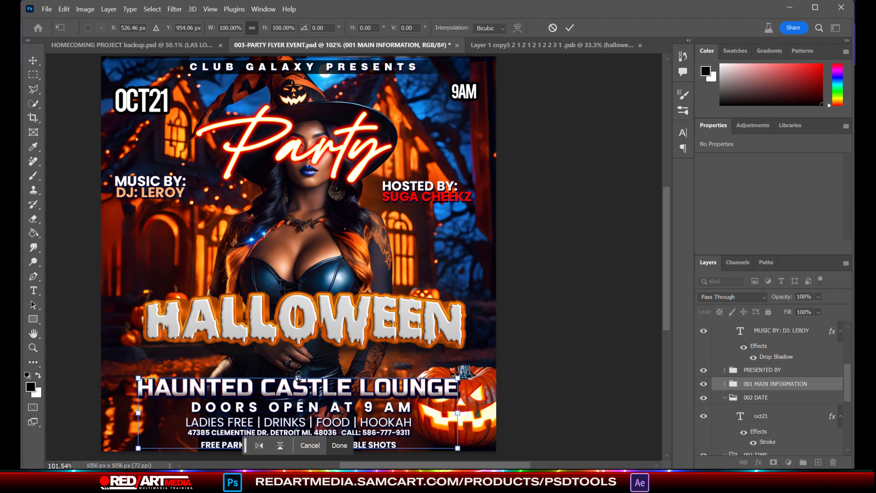
left_click_drag(299, 378, 307, 394)
key("Return")
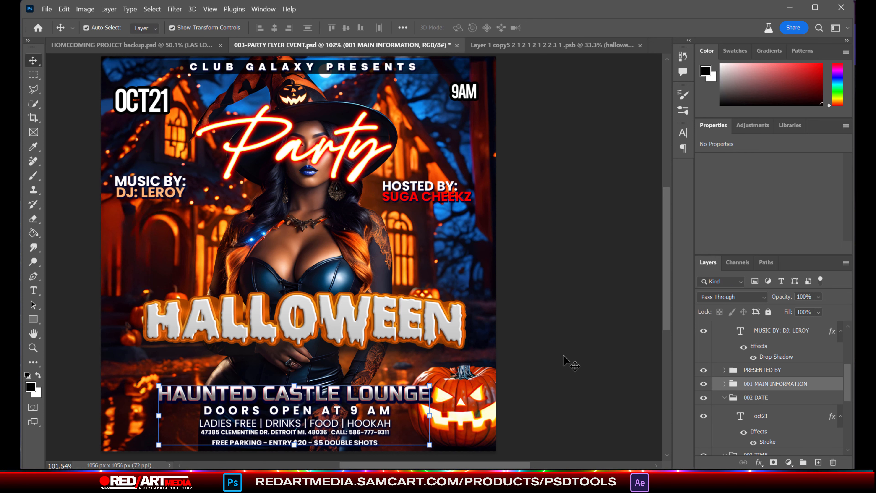
mouse_move(406, 332)
left_mouse_down()
mouse_move(394, 340)
mouse_move(398, 331)
left_mouse_up()
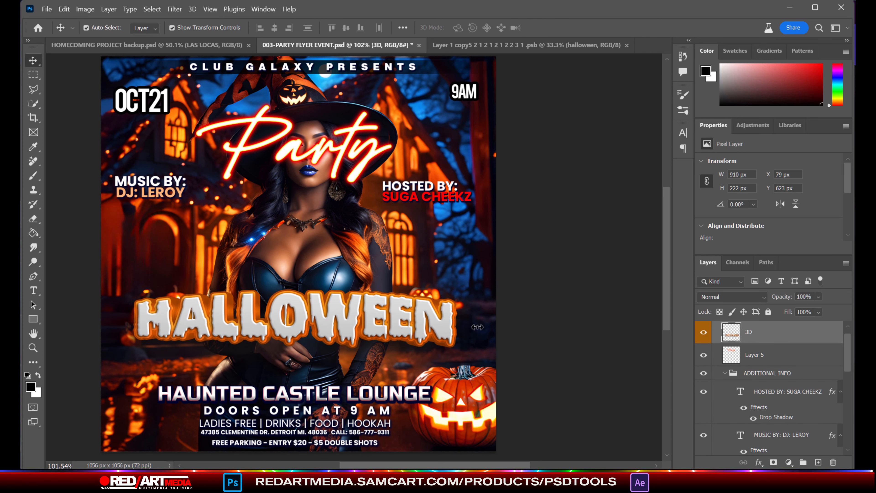
Move the Party script from the witch's face to just below HALLOWEEN and scale it down to 415 × 176 px
left_click(376, 152)
left_click_drag(362, 150, 348, 366)
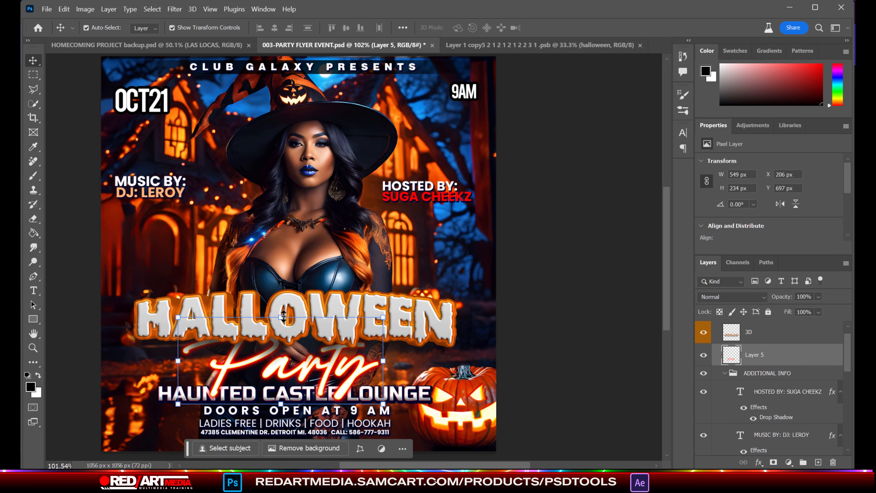
key("ctrl+t")
left_click_drag(280, 316, 280, 339)
left_click_drag(311, 372, 317, 365)
key("Return")
Move the HOSTED BY and MUSIC BY blocks down to the right and left of the Party script
left_click(437, 330)
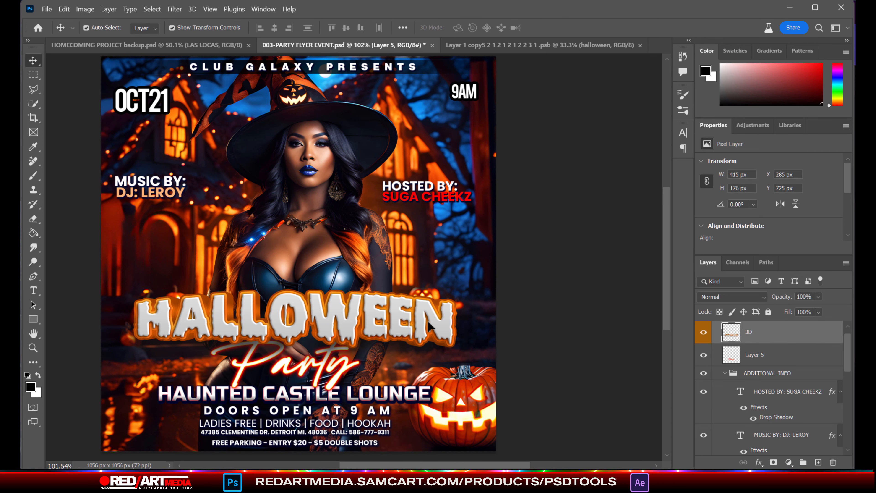
left_click_drag(464, 183, 482, 357)
left_click_drag(182, 188, 166, 360)
Scale the HALLOWEEN title to 94.68% between the MUSIC BY and HOSTED BY blocks
left_click(245, 314)
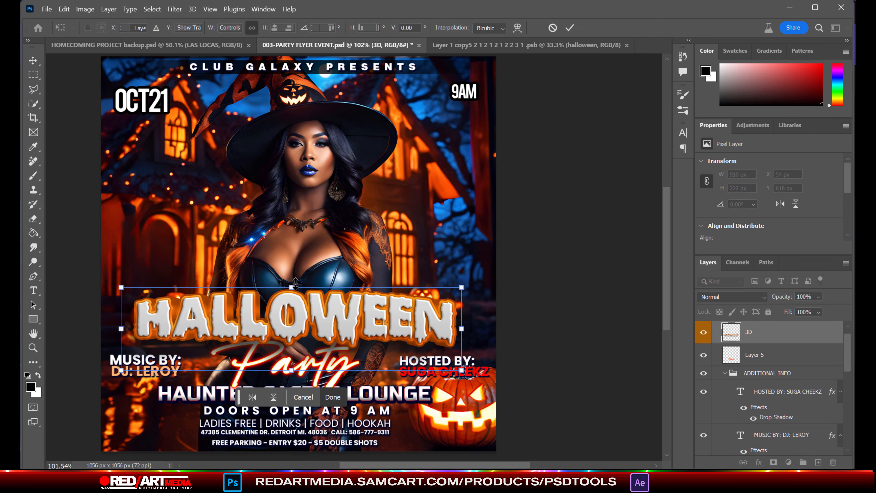
left_click_drag(288, 283, 290, 288)
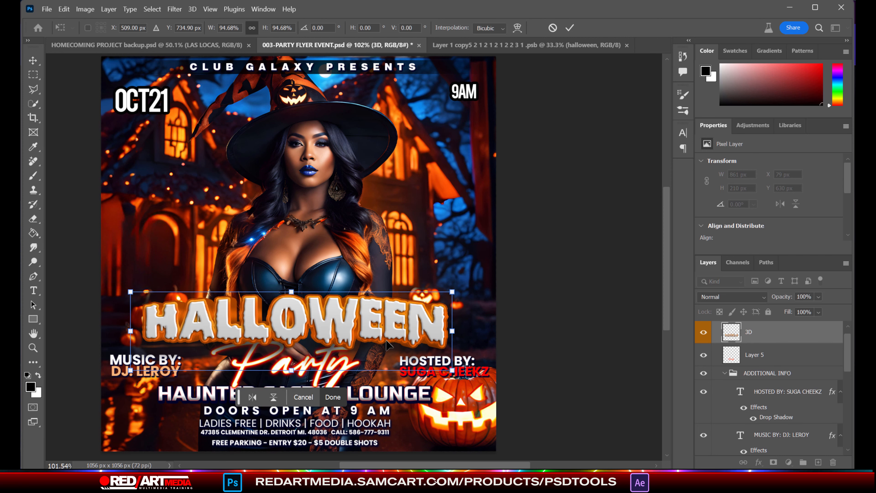
key("Return")
left_click(509, 313)
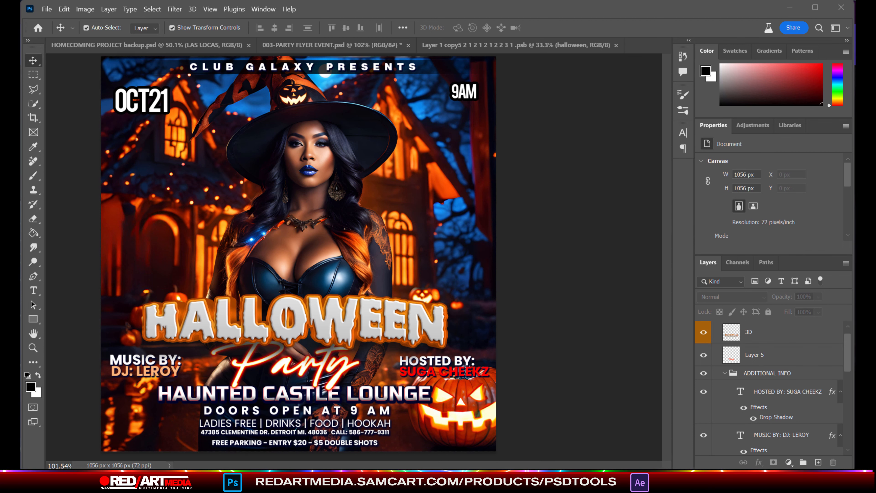
key("ctrl+w")
left_click(462, 193)
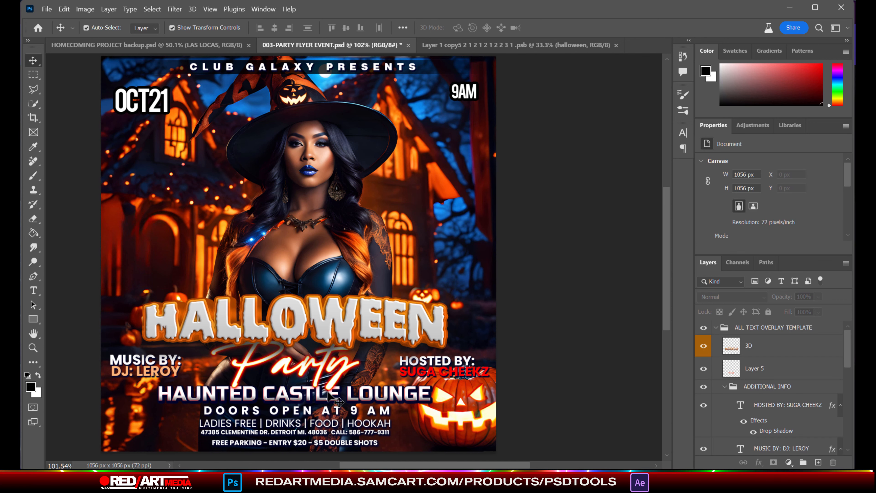
Place the Party script layer above the 3D title layer and nudge the script so it slightly overlaps HALLOWEEN
left_click(300, 371)
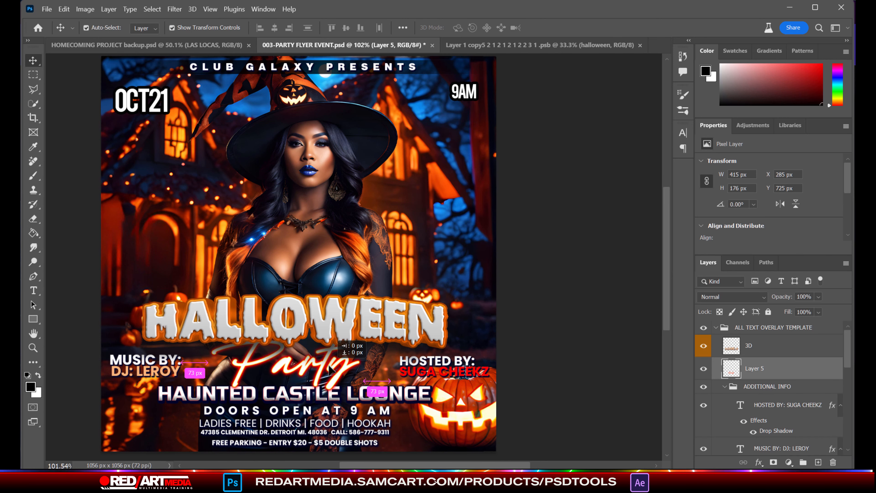
left_click_drag(806, 372, 808, 338)
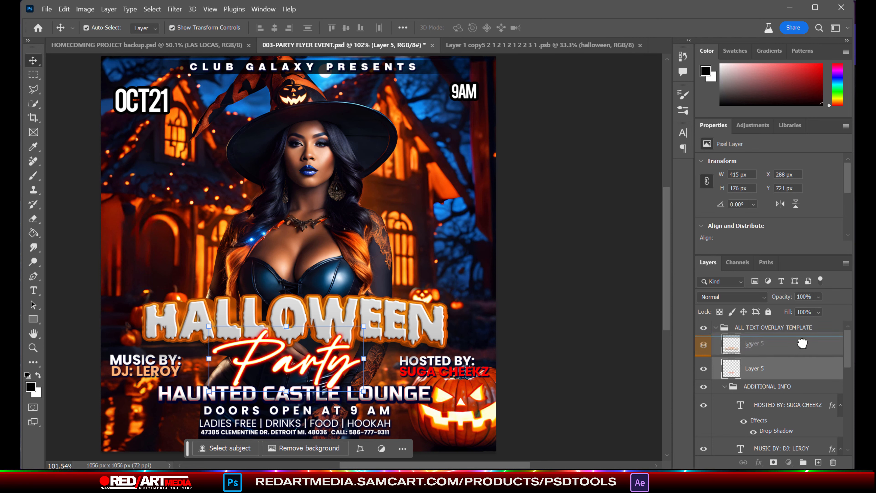
left_click_drag(339, 361, 339, 365)
left_click(514, 340)
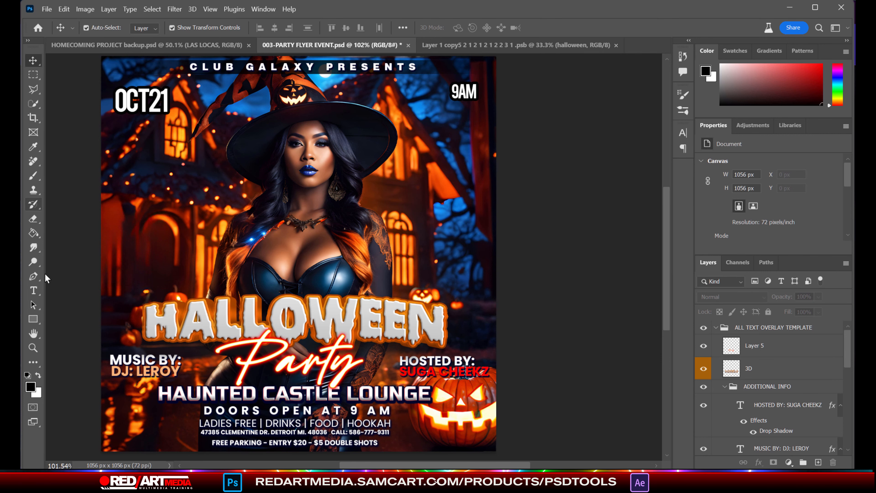
Recolour the OCT part of the OCT21 date to a golden yellow sampled from the artwork
left_click(34, 291)
left_click_drag(151, 98, 110, 100)
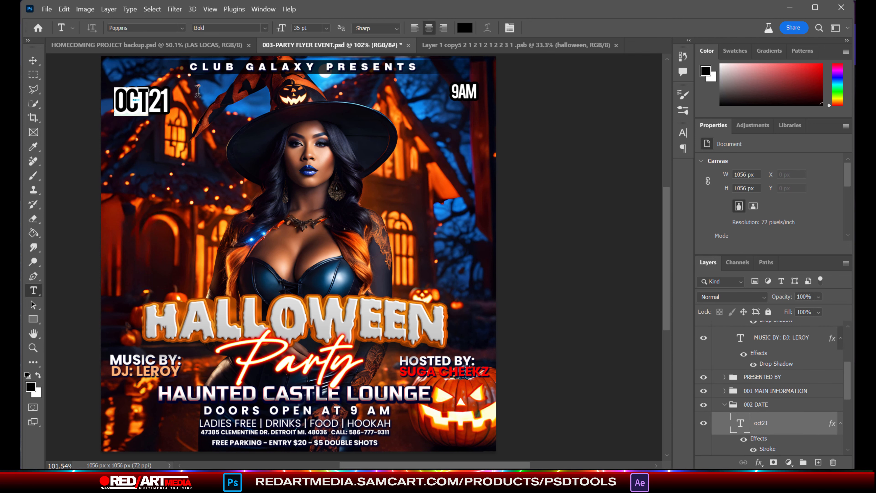
left_click(465, 28)
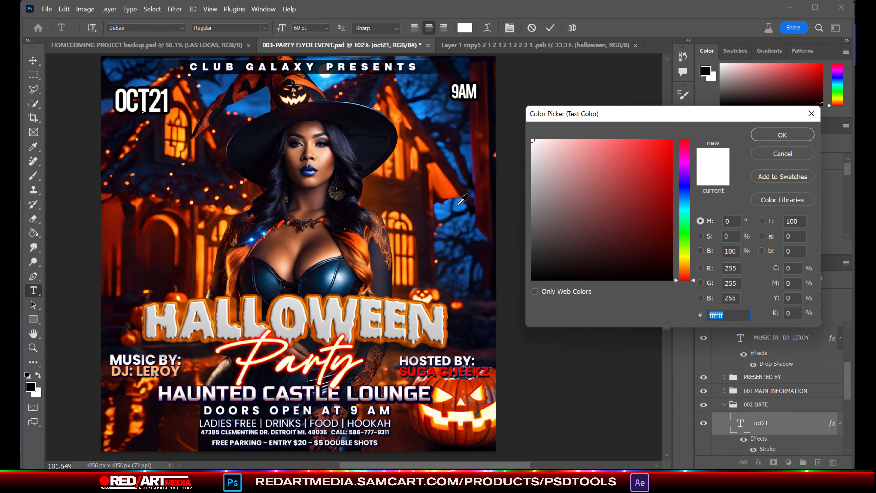
left_click(447, 207)
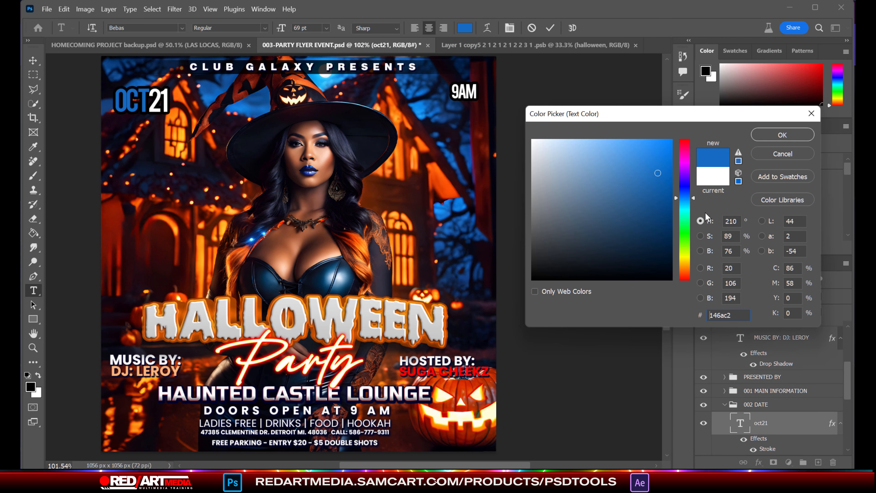
left_click(683, 261)
left_click_drag(659, 142, 673, 139)
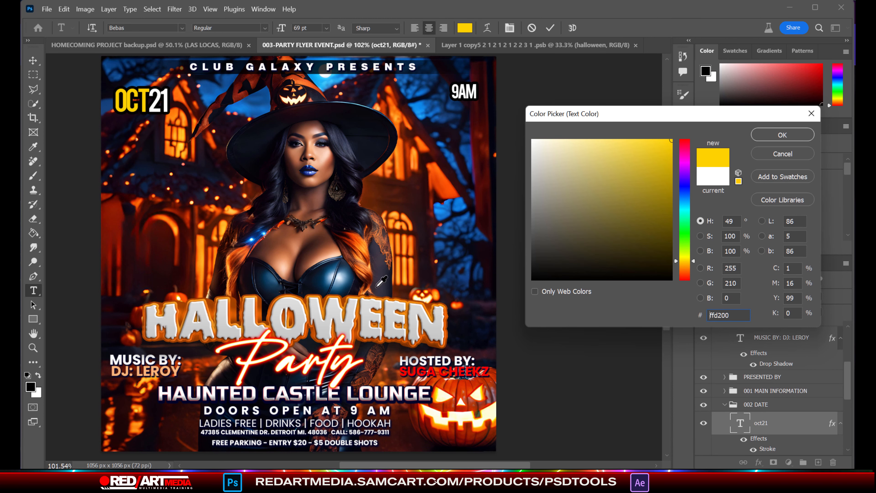
left_click(284, 83)
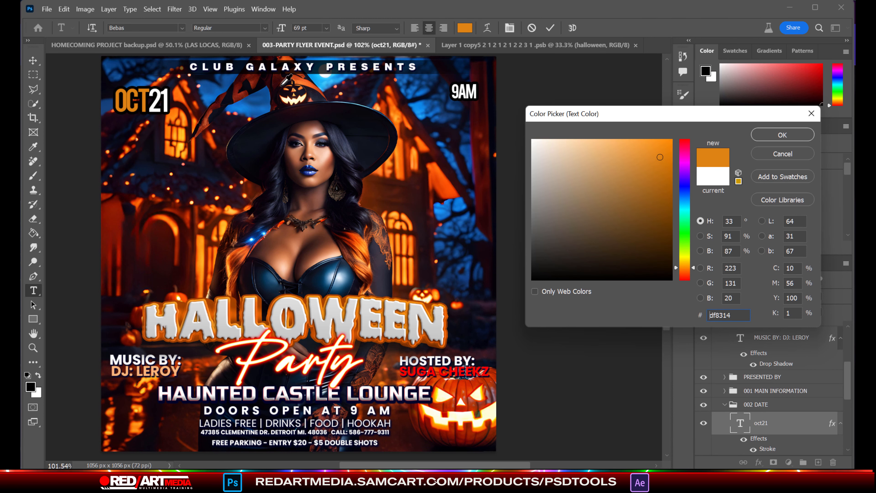
left_click(224, 228)
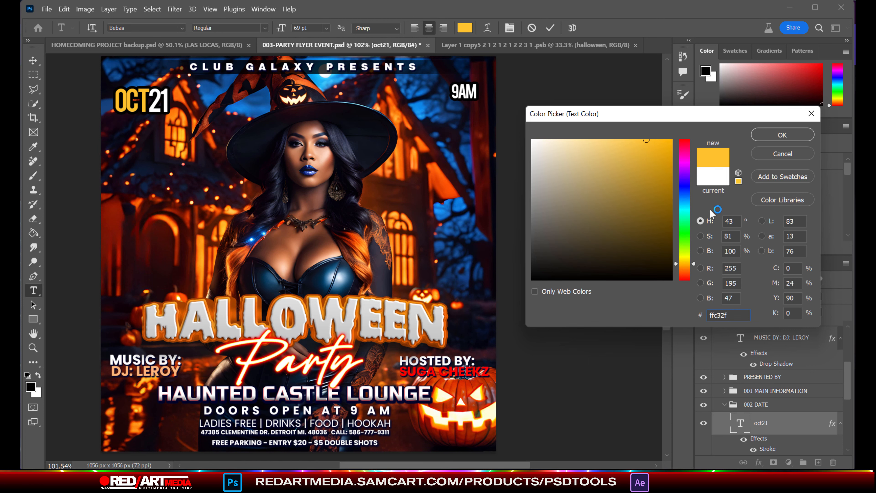
left_click_drag(695, 268, 697, 263)
left_click(783, 135)
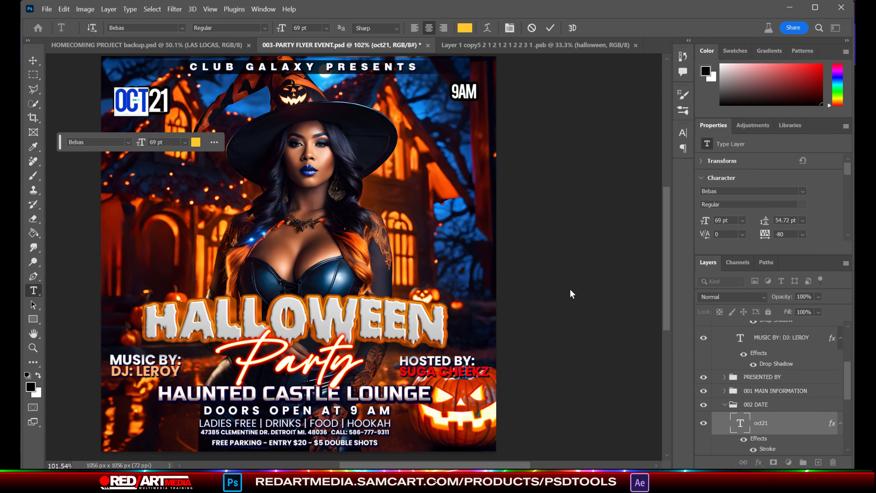
Enlarge the 9AM text to 51.98 pt, keeping it in the flyer's upper right corner
left_click(471, 91)
left_click(33, 61)
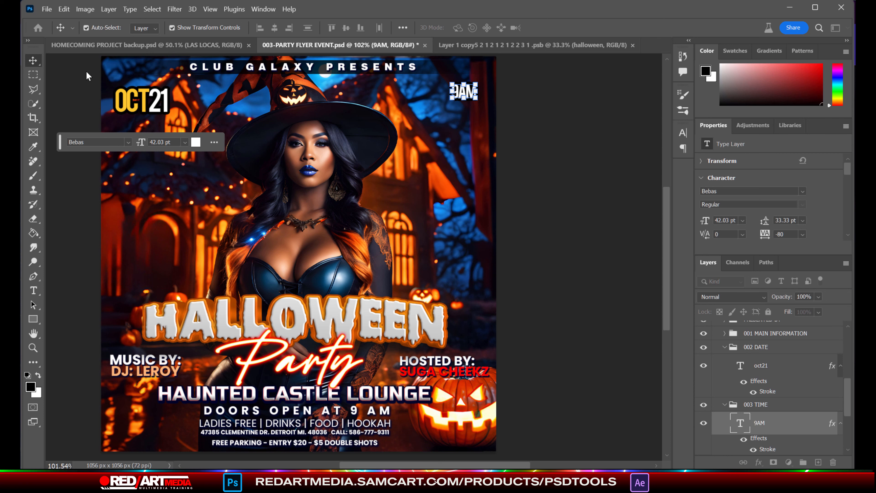
left_click(473, 100)
left_click_drag(452, 102, 444, 106)
key("Return")
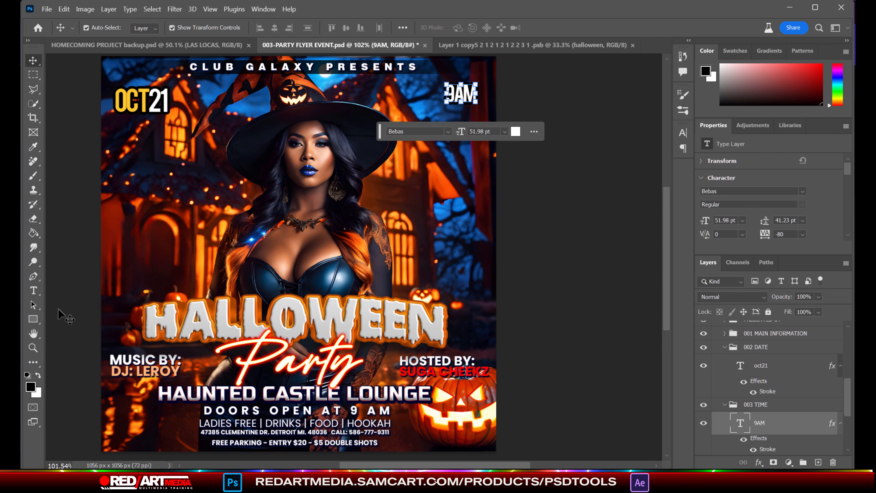
Replace GALAXY with GHOST BOYZ in the presenter line across the top of the flyer
left_click(37, 291)
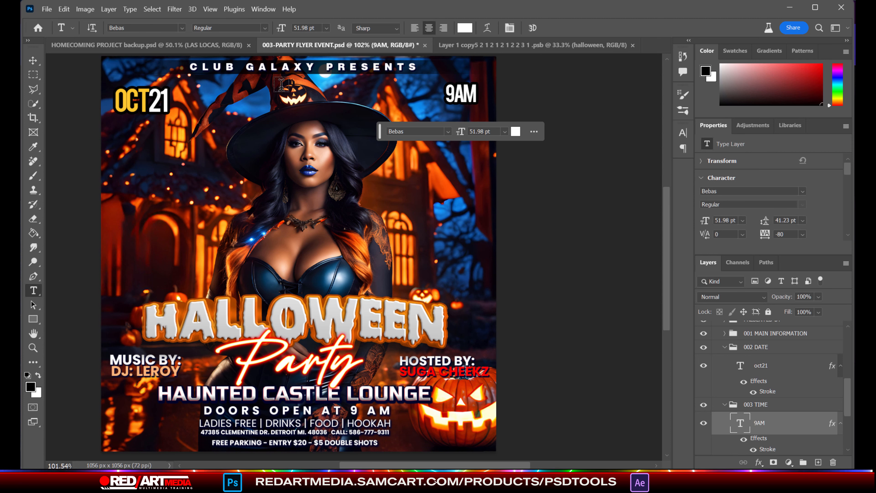
left_click_drag(249, 67, 315, 66)
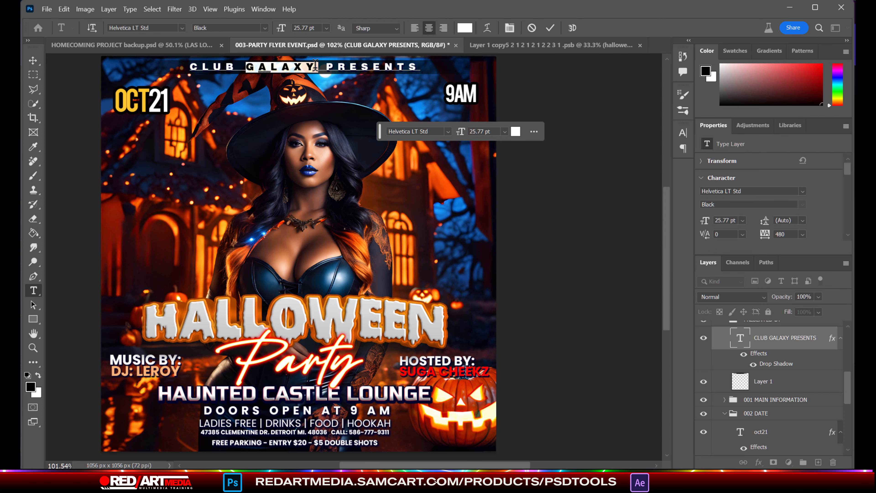
type("GHOST BOYZ")
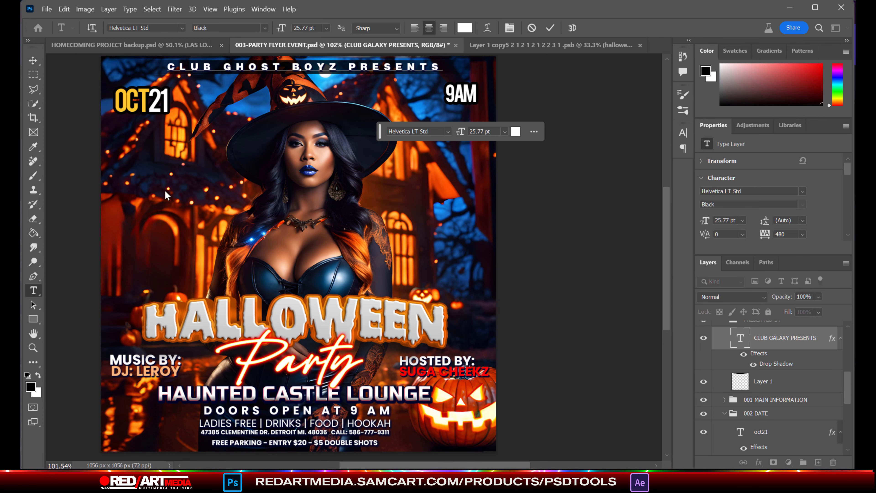
key("ctrl+Return")
key("v")
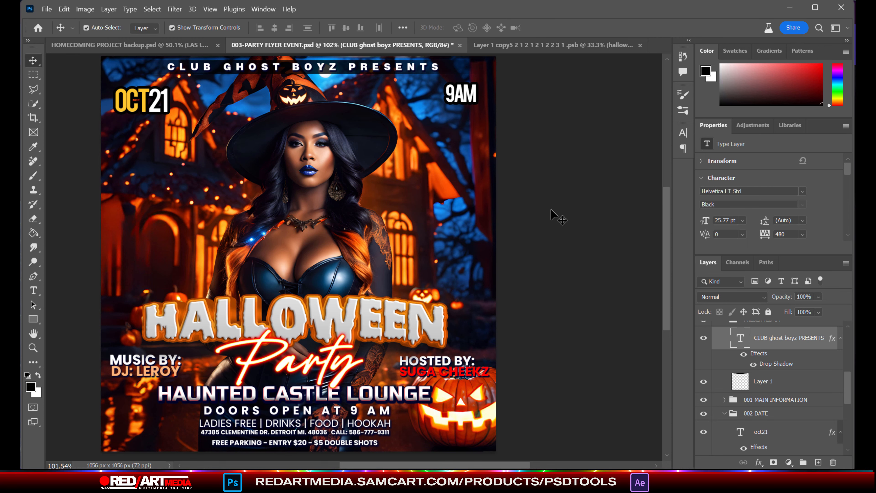
left_click(469, 100)
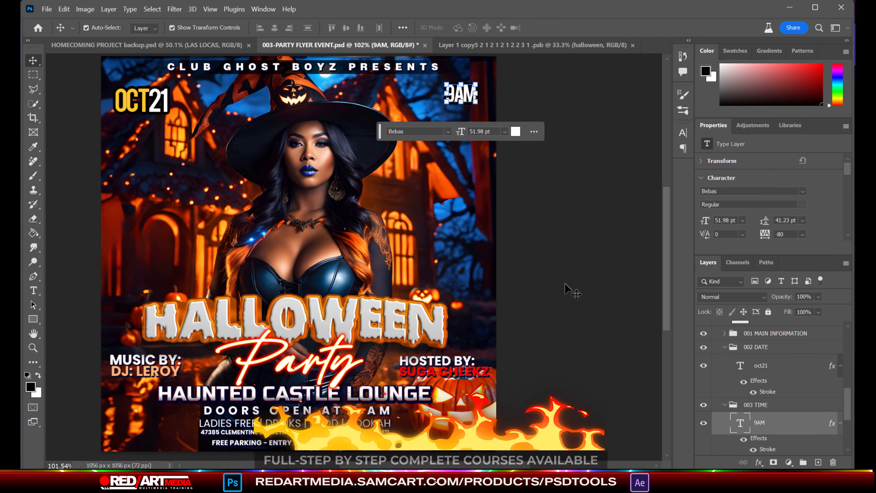
left_click(565, 293)
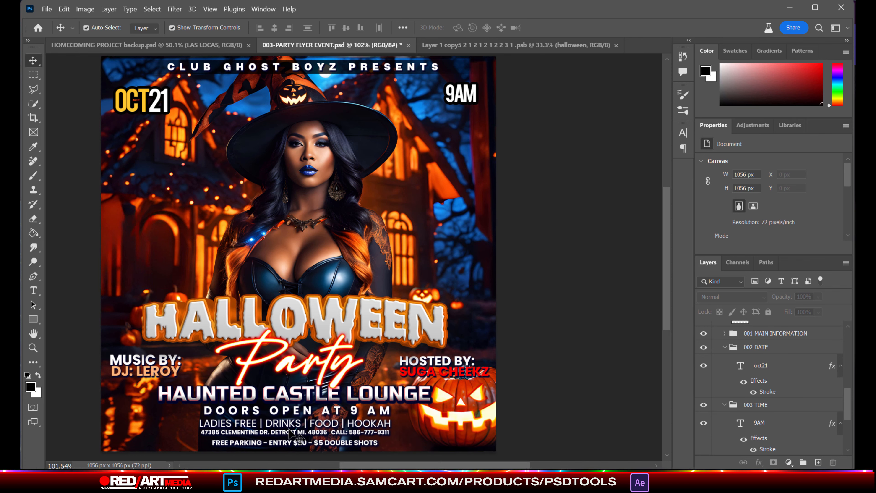
left_click(293, 441)
Scale the DOORS OPEN, drinks and address text block up to 113.31% and nudge it down 5 px below the venue name
left_click(296, 411)
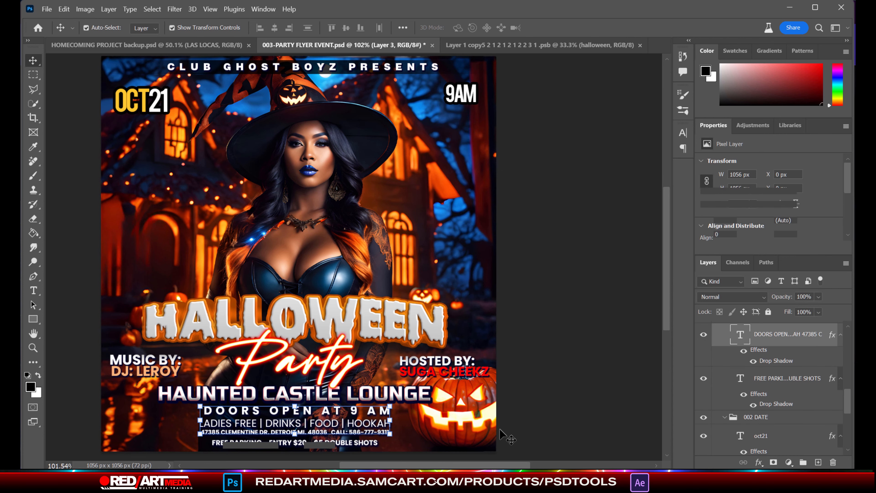
left_click_drag(295, 407, 296, 402)
key("Down")
key("Down")
key("Down")
key("Down")
key("Down")
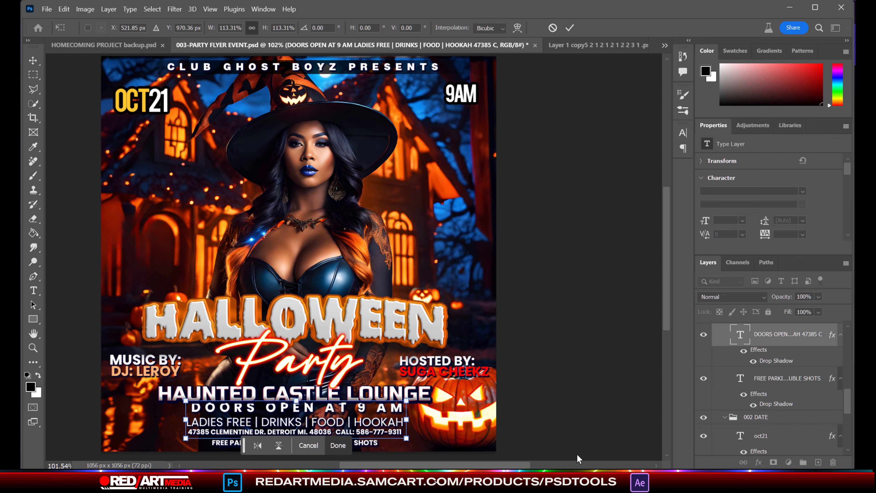
key("Return")
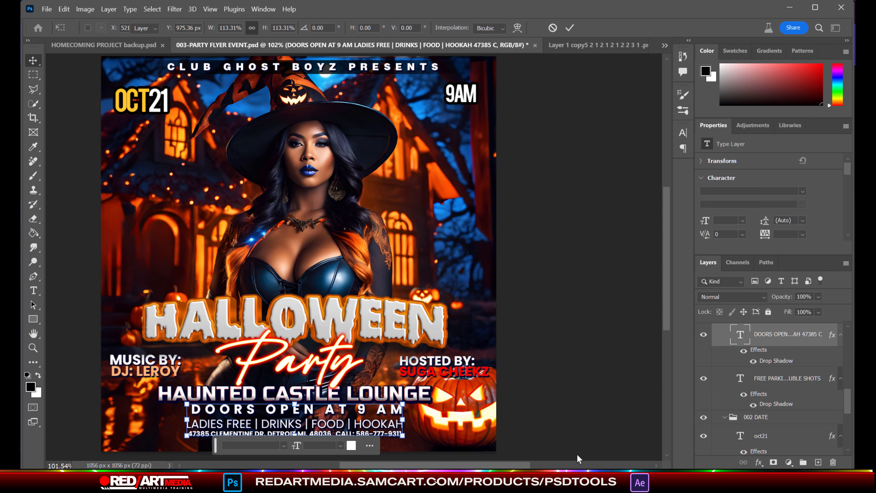
left_click(587, 401)
Nudge the FREE PARKING line slightly down to keep it clear of the enlarged text block
left_click(297, 444)
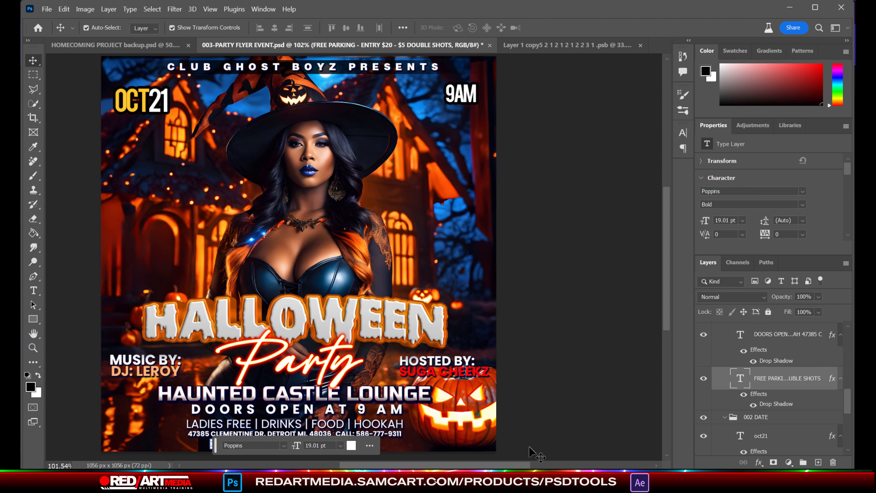
left_click(548, 379)
left_click(381, 423)
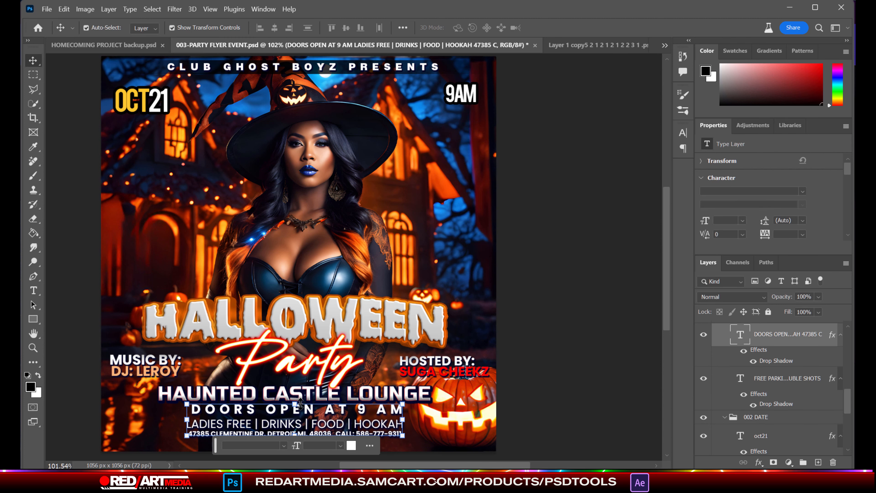
left_click(568, 397)
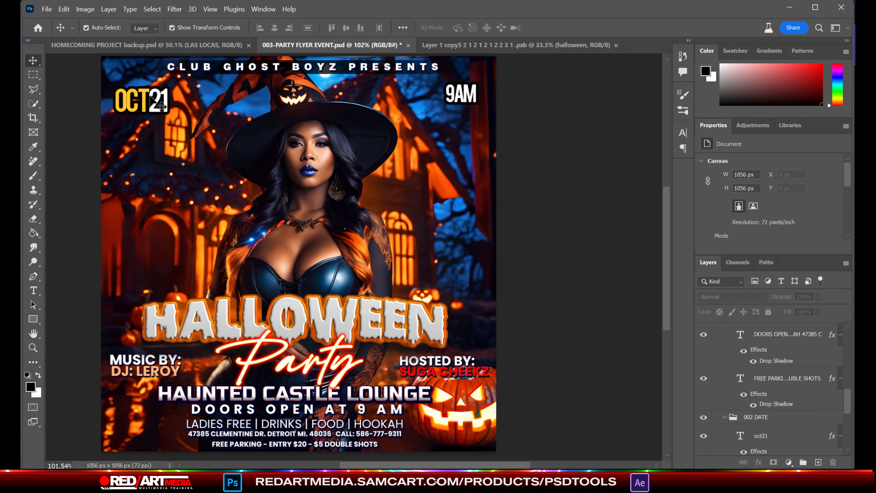
Recolor OCT in the date text to orange #ff6600, leaving the 21 white
left_click(147, 110)
key("t")
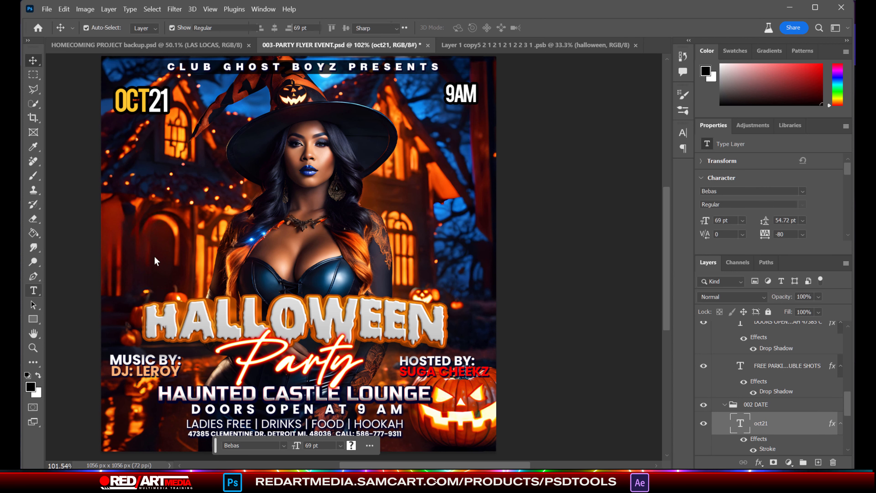
left_click_drag(148, 103, 115, 104)
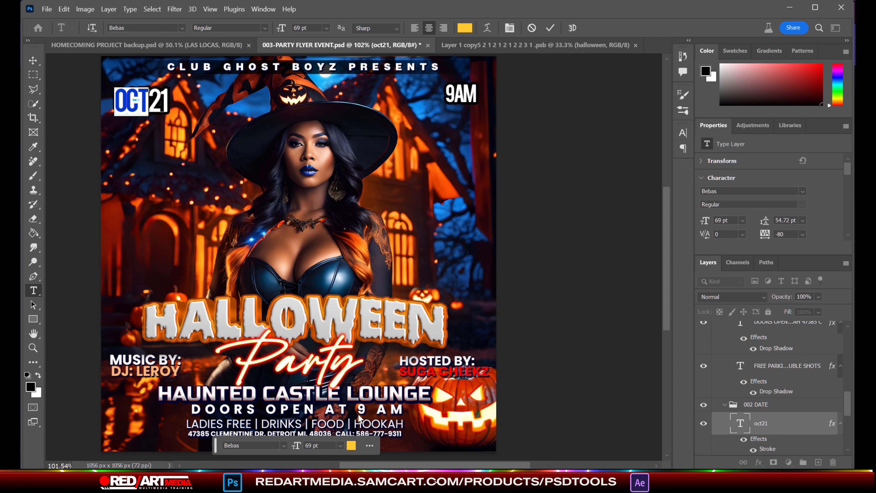
left_click(352, 445)
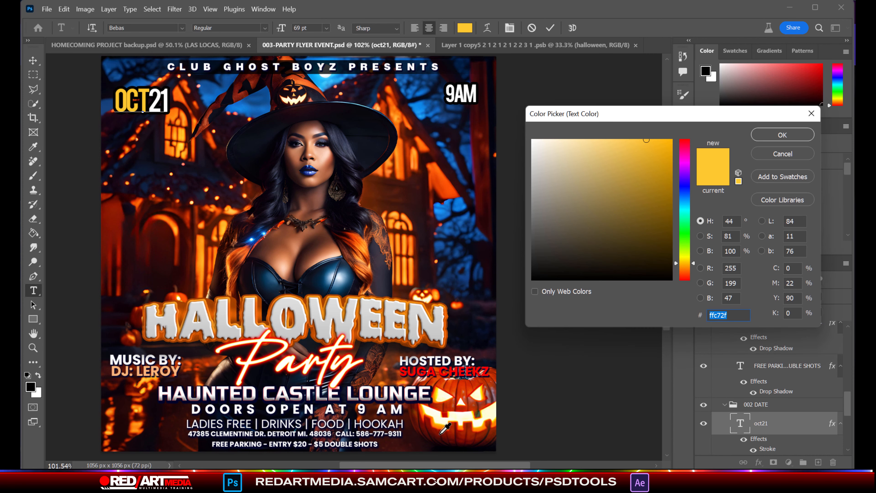
left_click(459, 432)
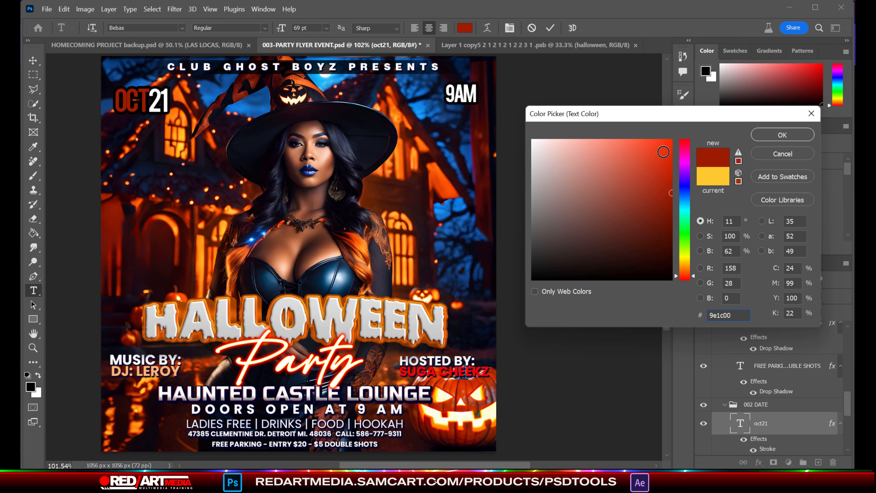
left_click_drag(671, 193, 672, 140)
left_click_drag(691, 280, 692, 273)
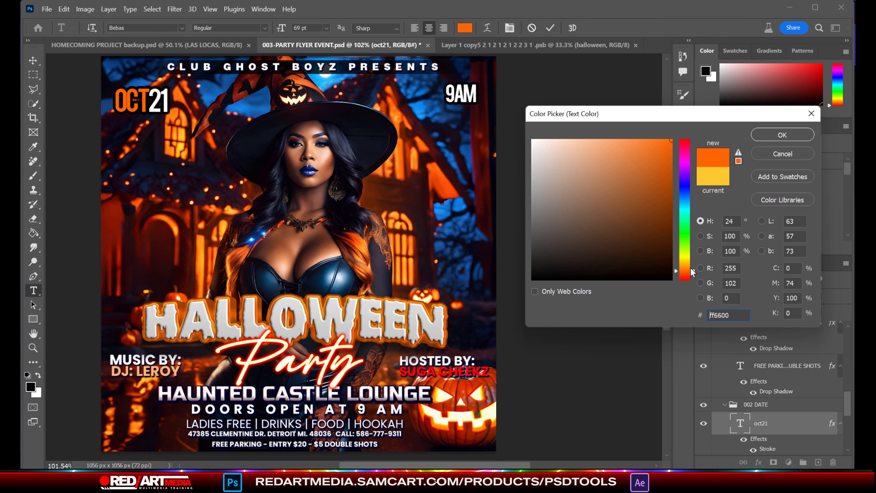
left_click(765, 135)
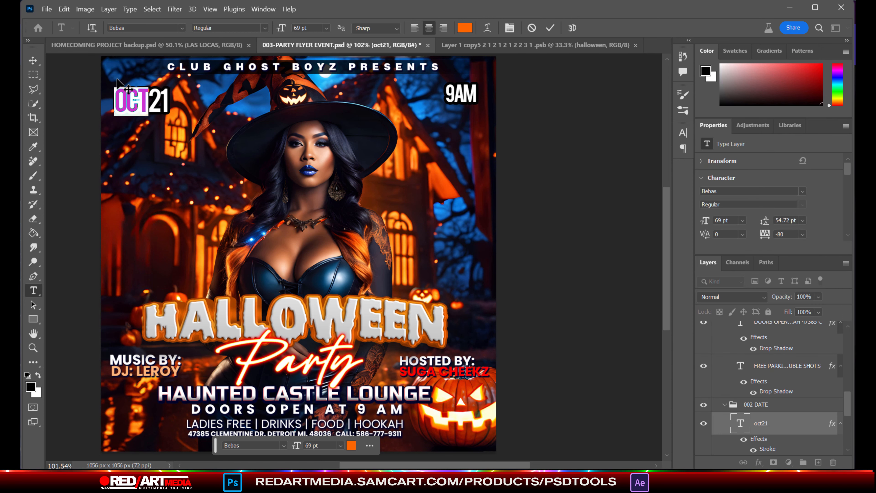
left_click(33, 60)
left_click(577, 190)
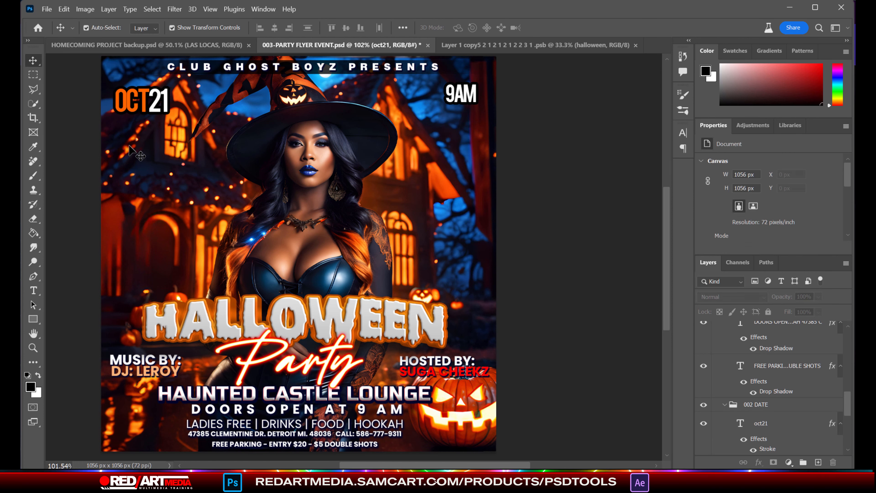
Nudge the OCT21 date text up about 7 px toward the presenter line
left_click(157, 107)
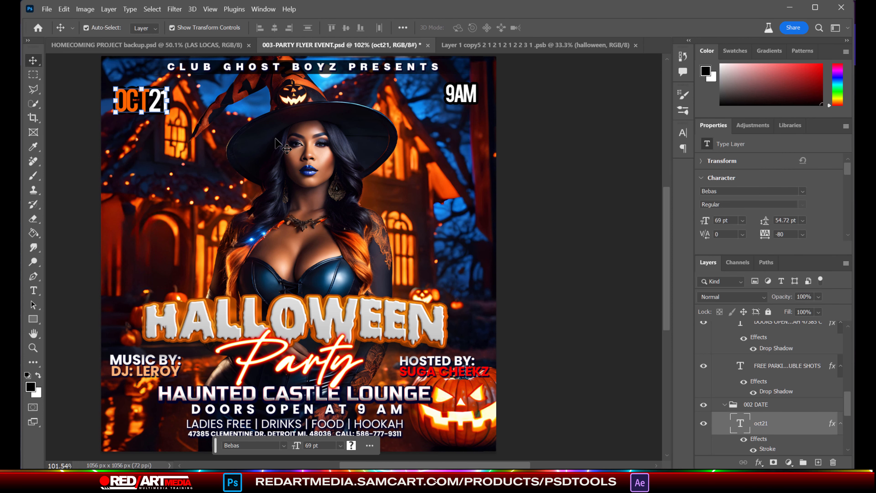
key("Up")
key("Up")
key("Up")
key("Up")
key("Up")
key("Up")
key("Up")
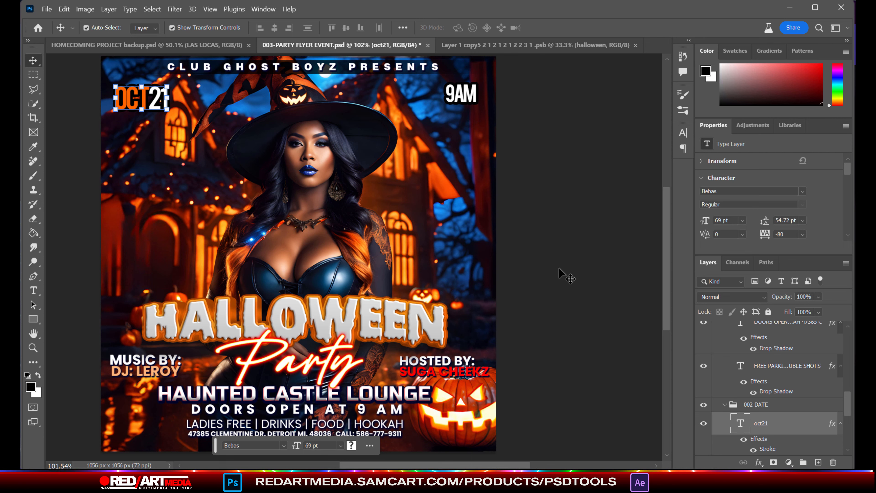
left_click(560, 269)
Scale the witch background image on Layer 3 to 92.73% and reposition it at about X 32 px, Y -17 px
left_click(377, 212)
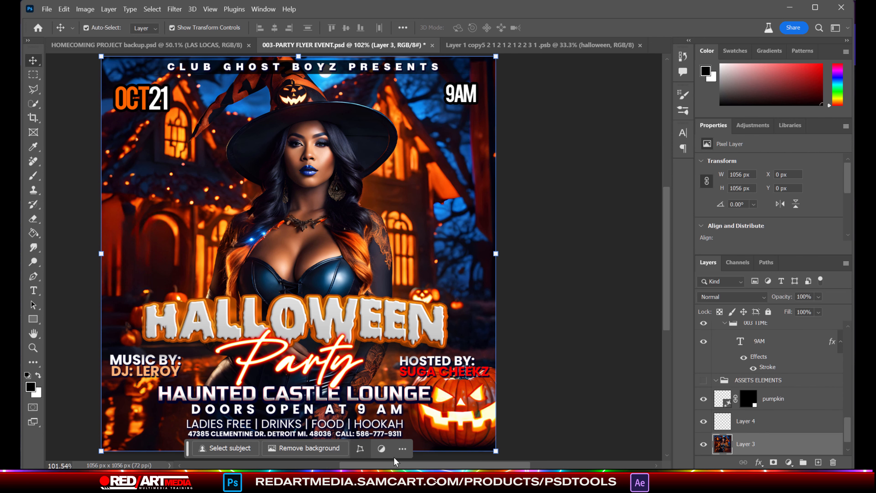
left_click(601, 310)
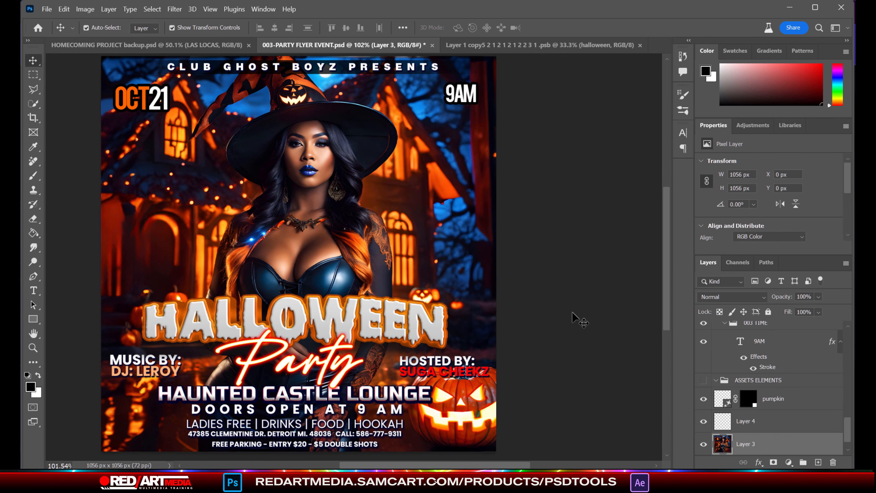
left_click(323, 189)
left_click_drag(344, 202, 339, 192)
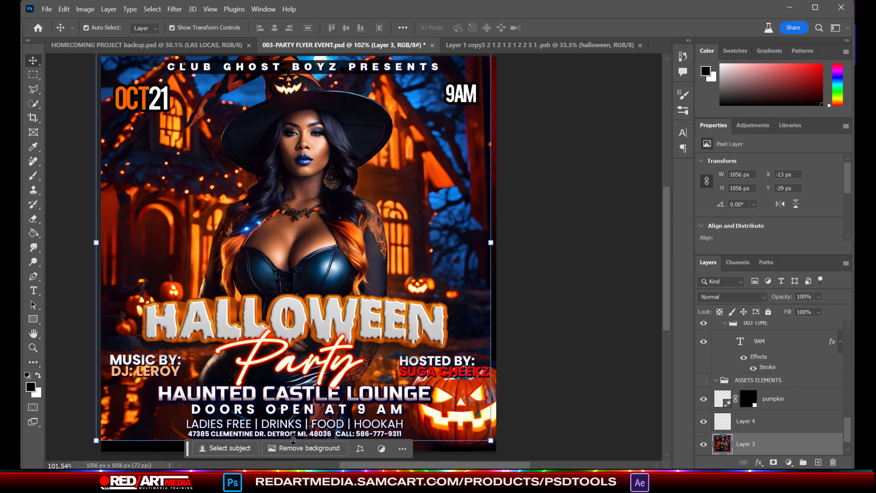
left_click_drag(293, 436, 291, 412)
left_click_drag(370, 215, 372, 219)
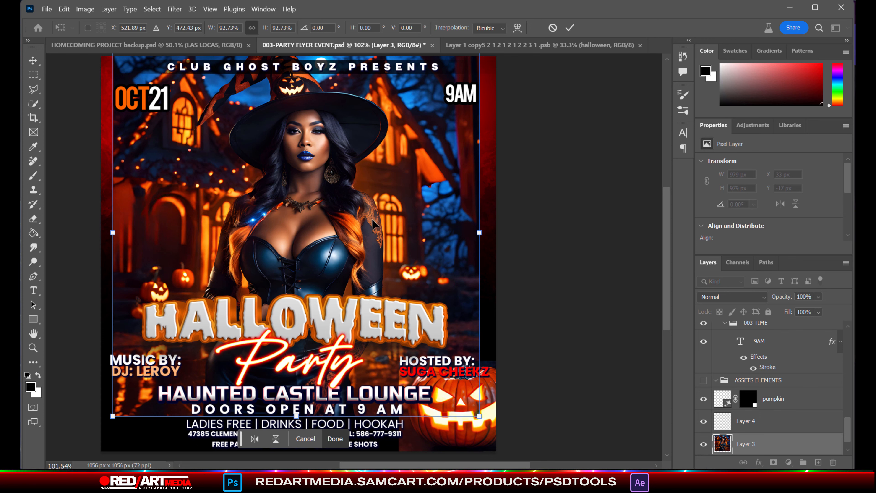
key("Return")
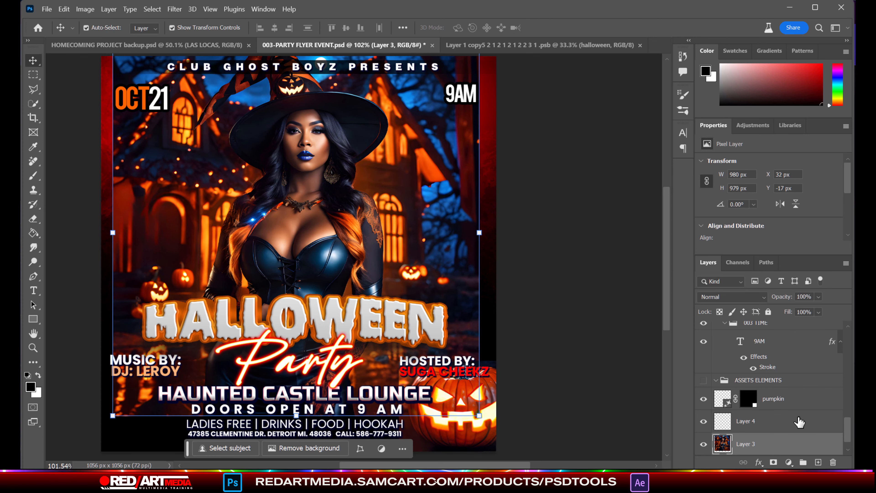
Add a new layer directly above the red Layer 2 and fill it with black using the Paint Bucket
scroll(844, 429, "down", 1)
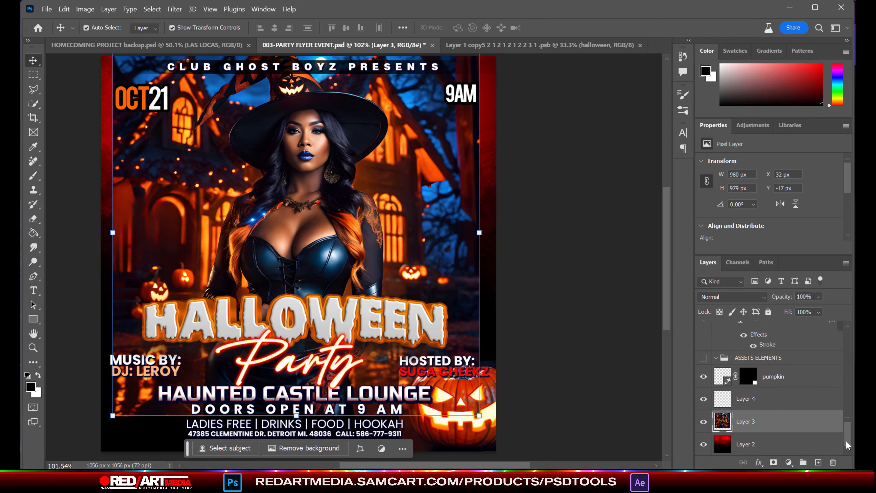
left_click(768, 446)
left_click(818, 463)
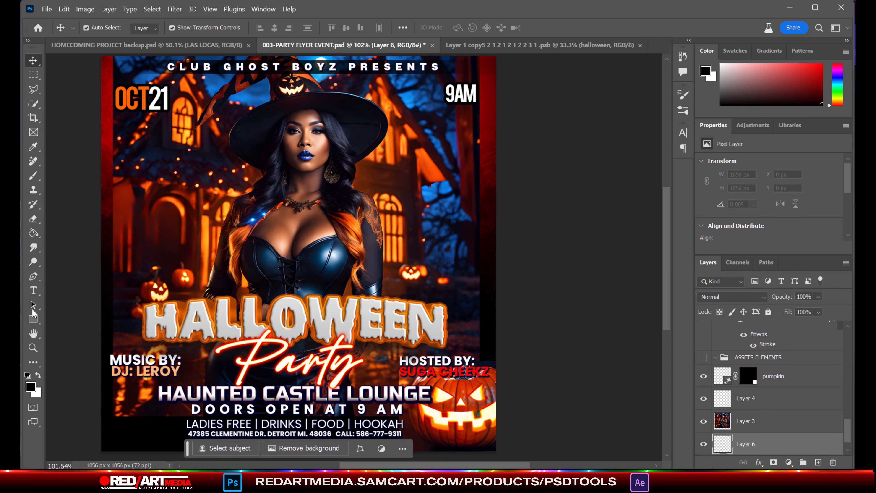
left_click(33, 219)
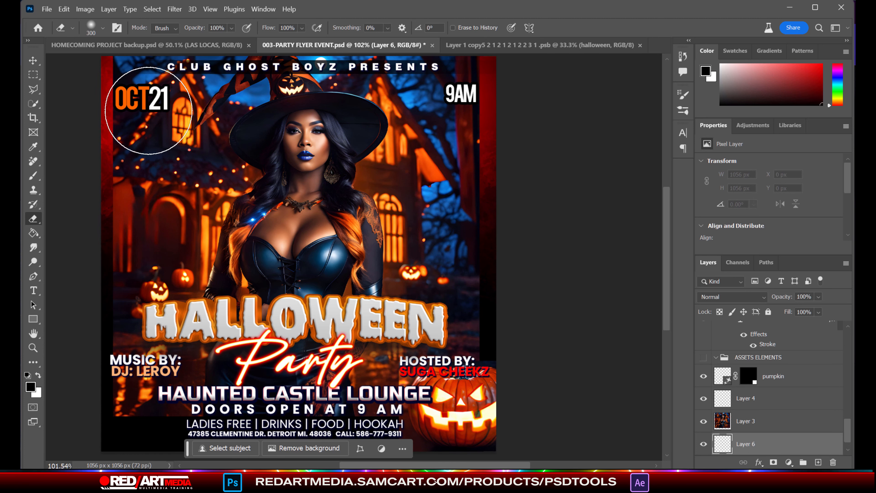
right_click(37, 235)
left_click(83, 242)
left_click(489, 390)
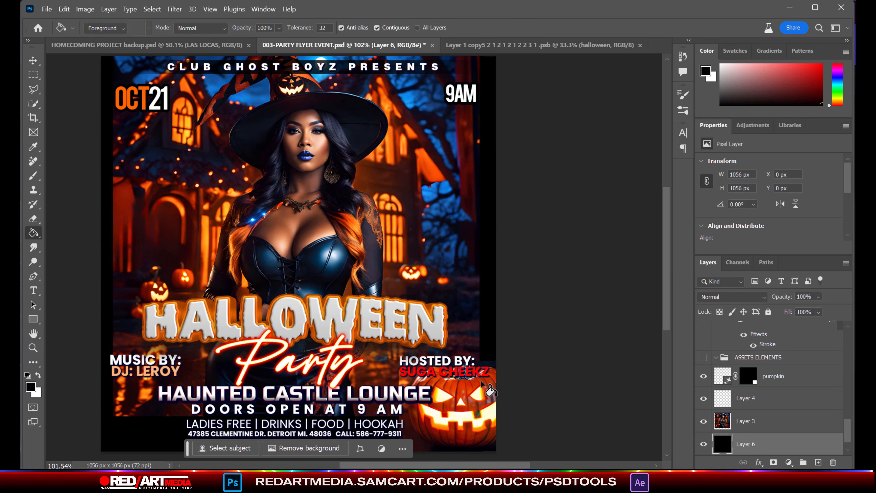
On Layer 3, select only the empty border around the witch image and extend the scene into it with an unprompted Generative Fill
left_click(34, 61)
left_click(790, 421)
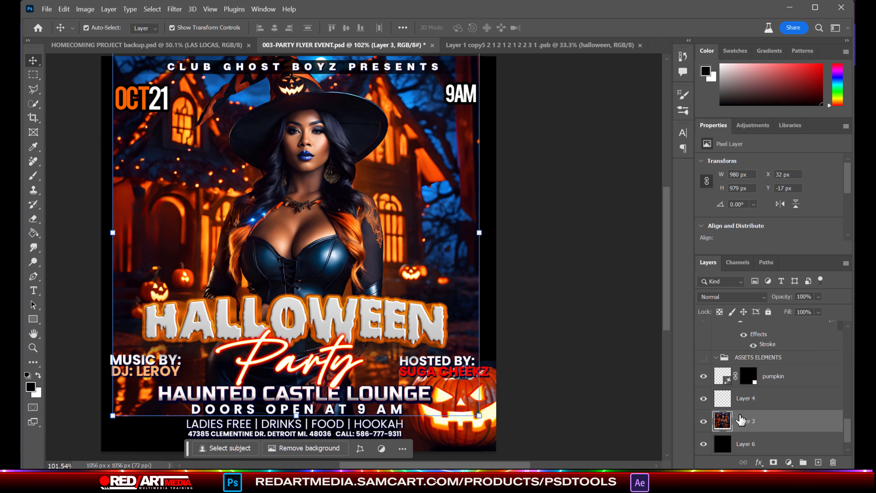
key("ctrl+minus")
key("ctrl+minus")
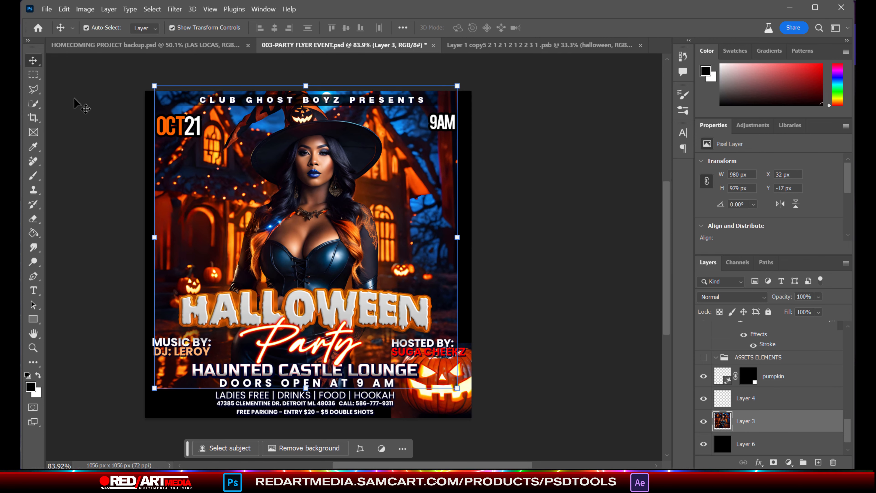
left_click(34, 74)
left_click_drag(134, 87, 538, 425)
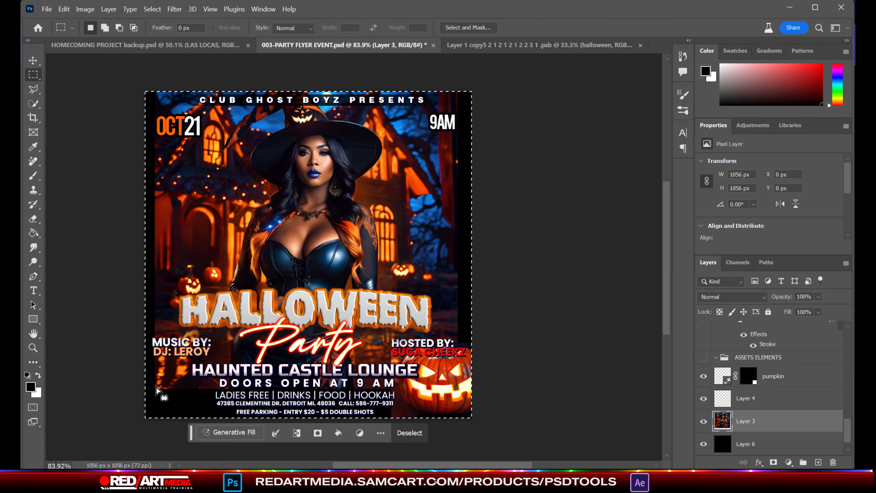
key("alt")
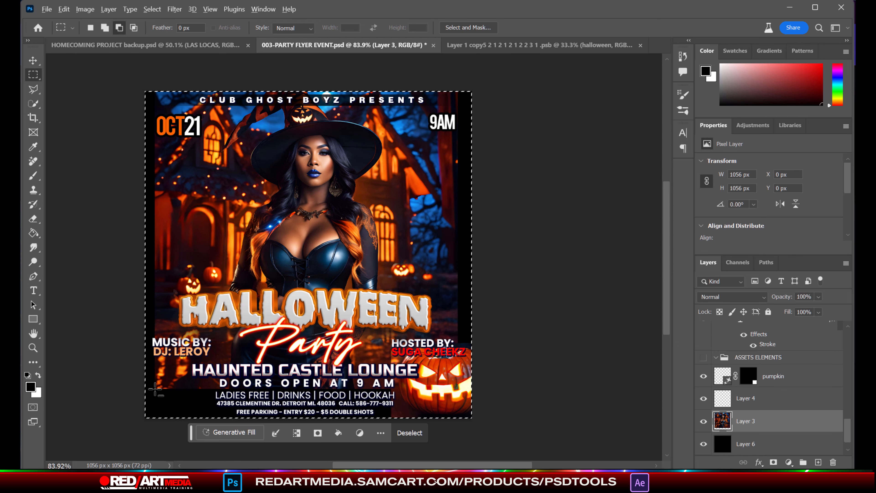
left_click_drag(155, 389, 458, 85)
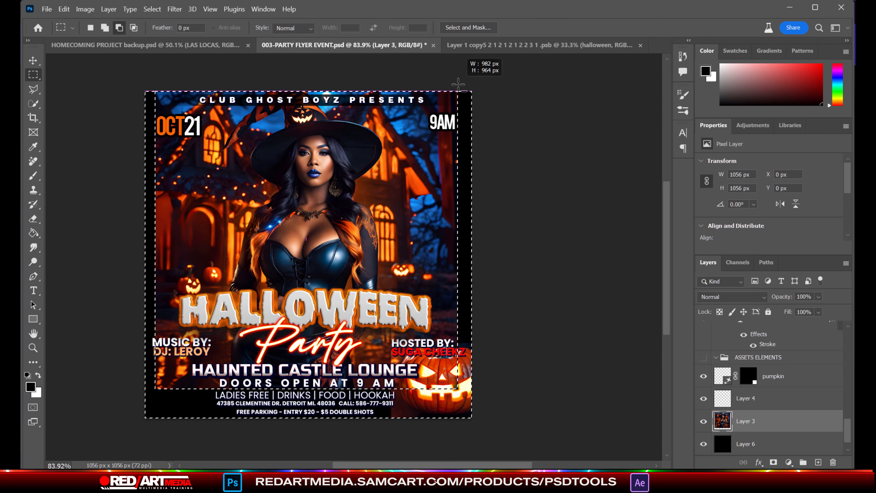
left_click_drag(459, 85, 459, 85)
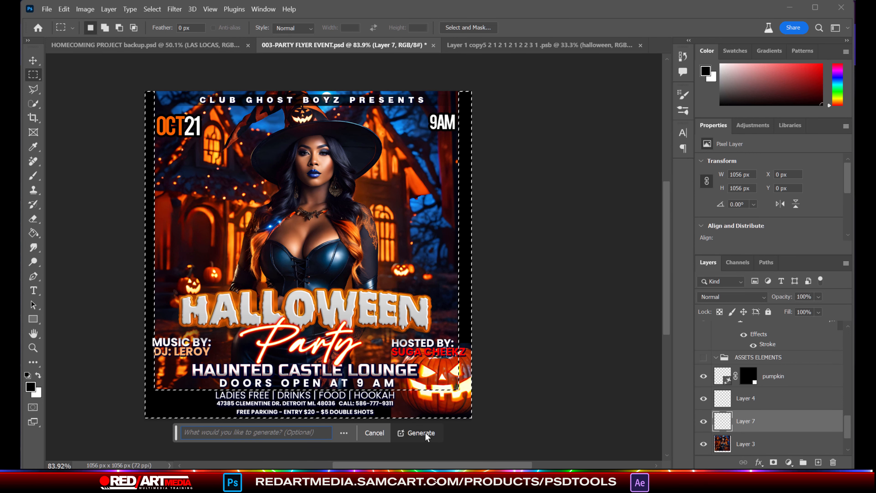
left_click(426, 435)
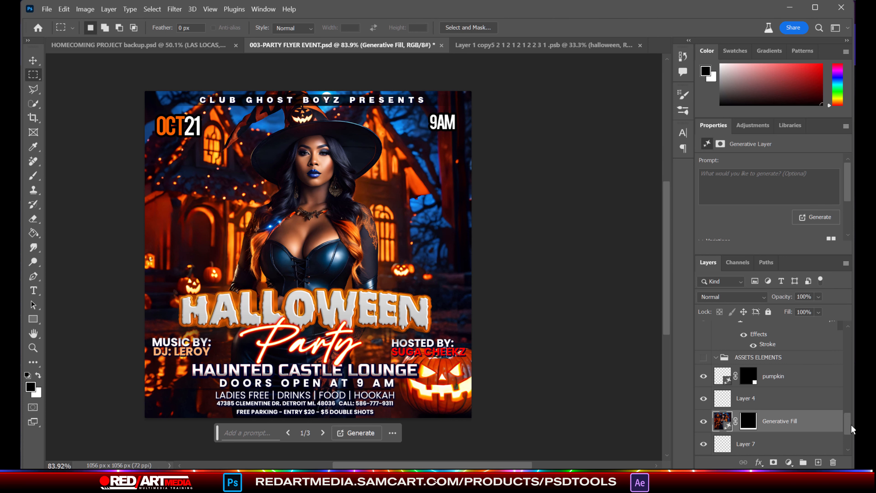
Merge the Generative Fill layer and the empty Layer 7 down into the witch image on Layer 3
left_click_drag(851, 425, 853, 435)
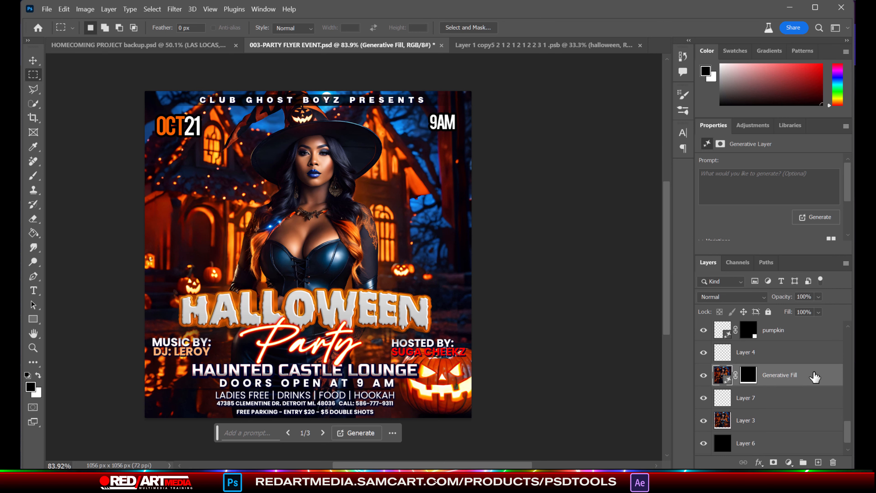
key("Delete")
key("Delete")
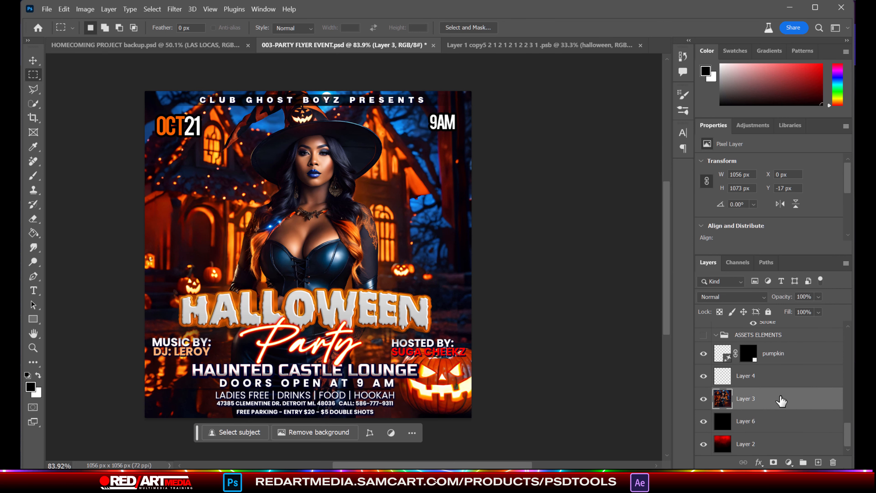
Add a new layer above the witch image and fill it with solid black
left_click(819, 462)
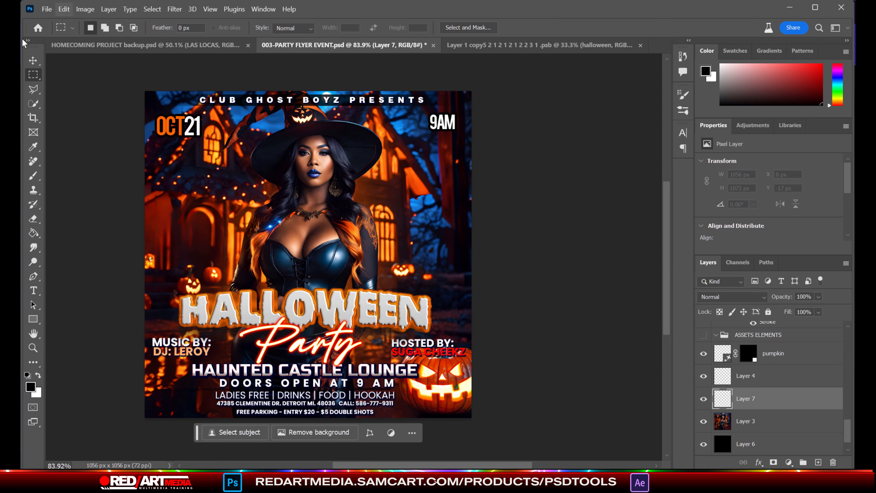
left_click(33, 233)
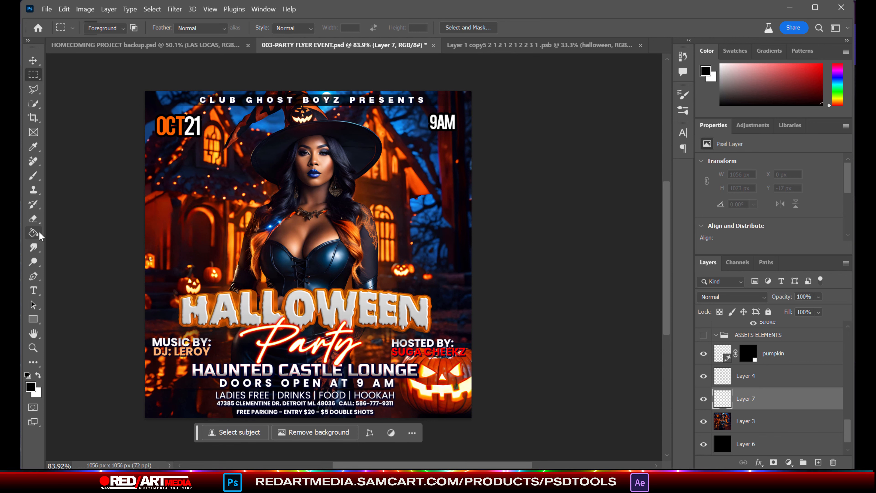
left_click(429, 279)
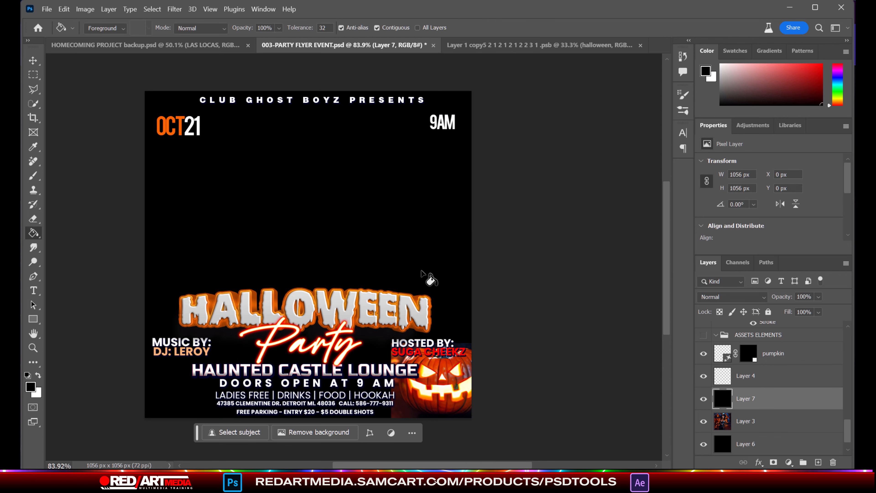
Cut an elliptical hole about 990 by 1035 px out of the black Layer 7, then clear the selection
left_click(33, 75)
left_click(63, 85)
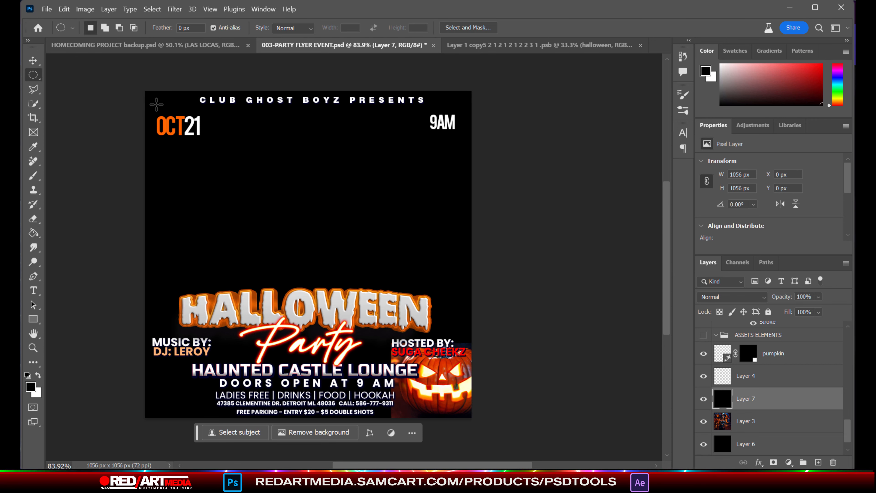
left_click_drag(155, 97, 461, 417)
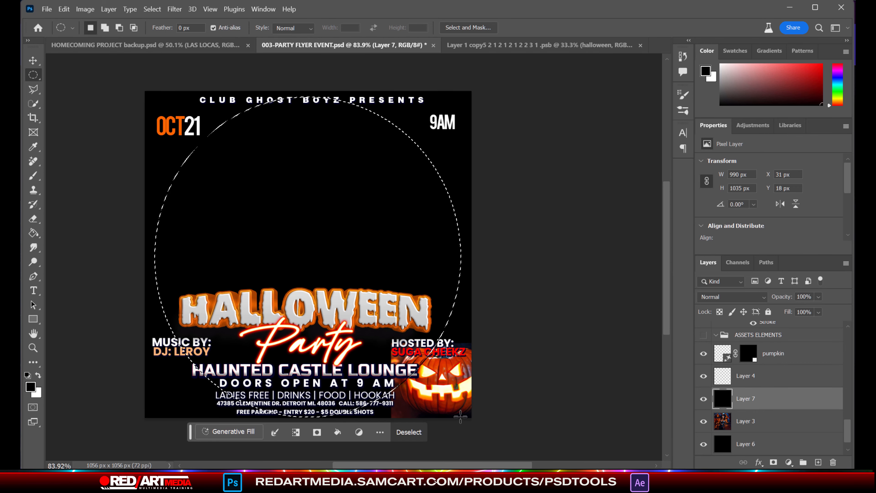
key("Delete")
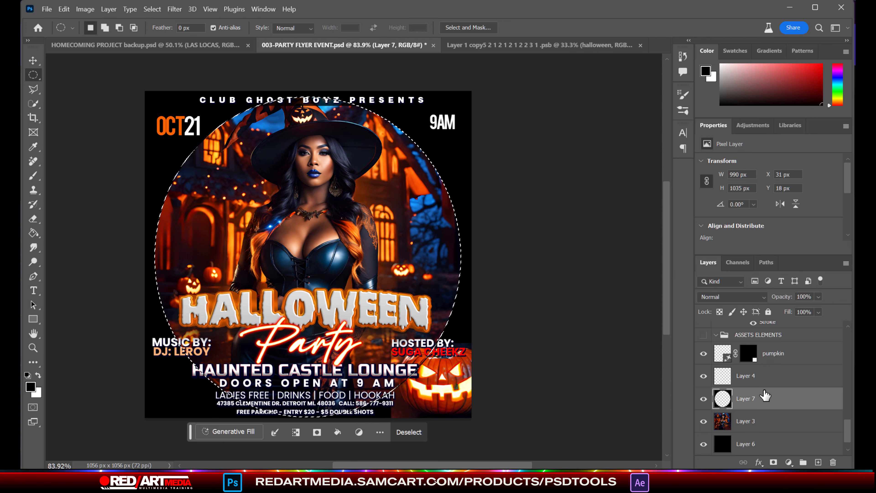
key("ctrl+d")
Soften the black Layer 7 frame into a vignette with a Gaussian Blur of 41.5 pixels radius
left_click(152, 9)
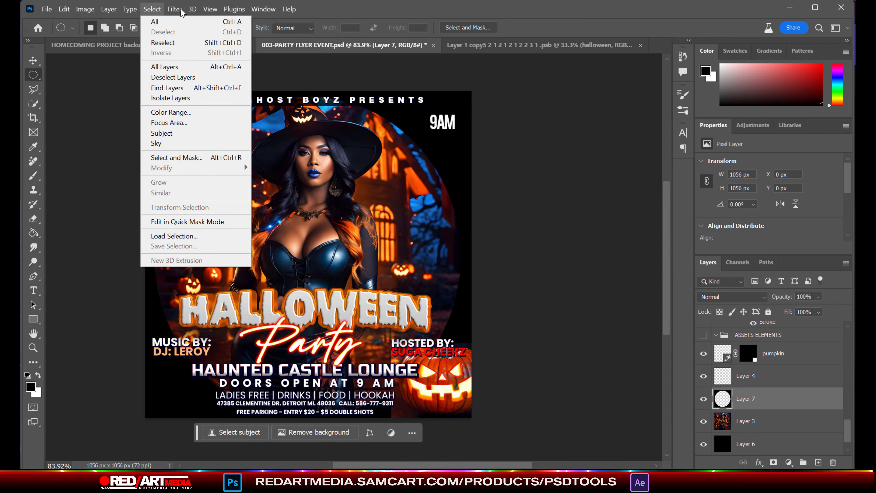
mouse_move(175, 9)
mouse_move(204, 156)
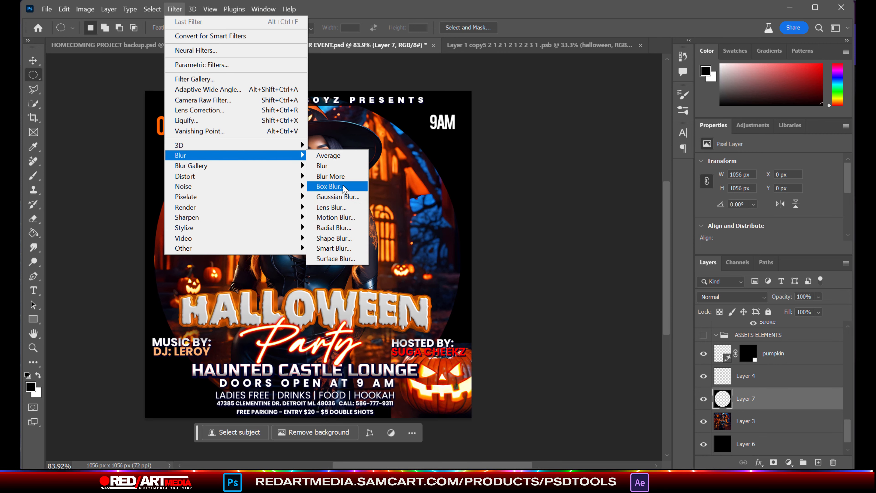
left_click(332, 196)
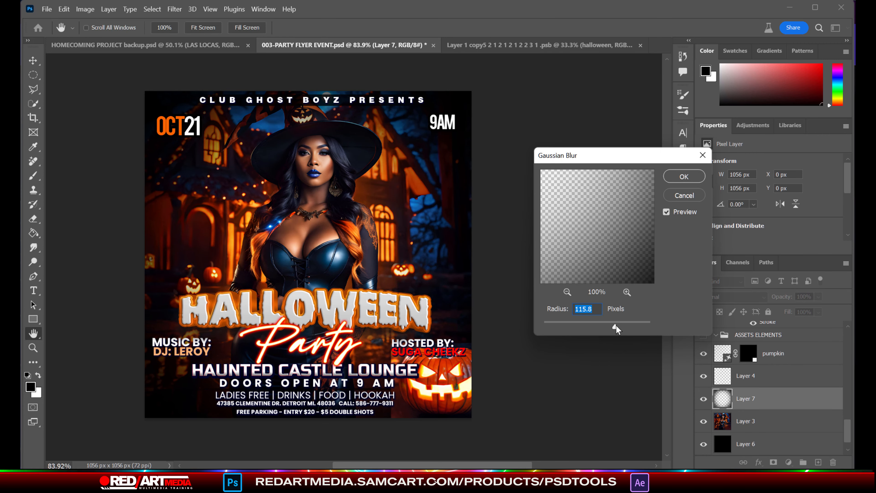
mouse_move(618, 327)
left_mouse_down()
mouse_move(588, 328)
mouse_move(600, 327)
left_mouse_up()
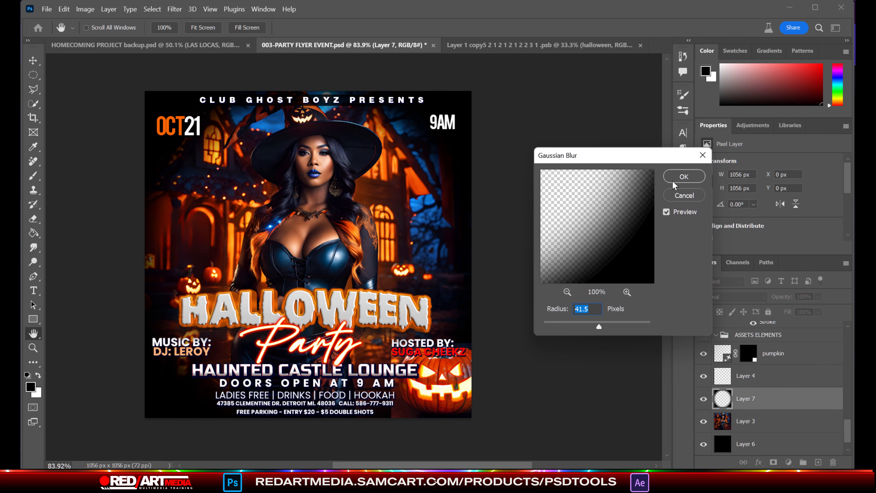
left_click(684, 176)
Enlarge the Layer 7 vignette to about 1161 by 1161 px so its dark edges extend past the canvas, then deselect it
left_click(33, 60)
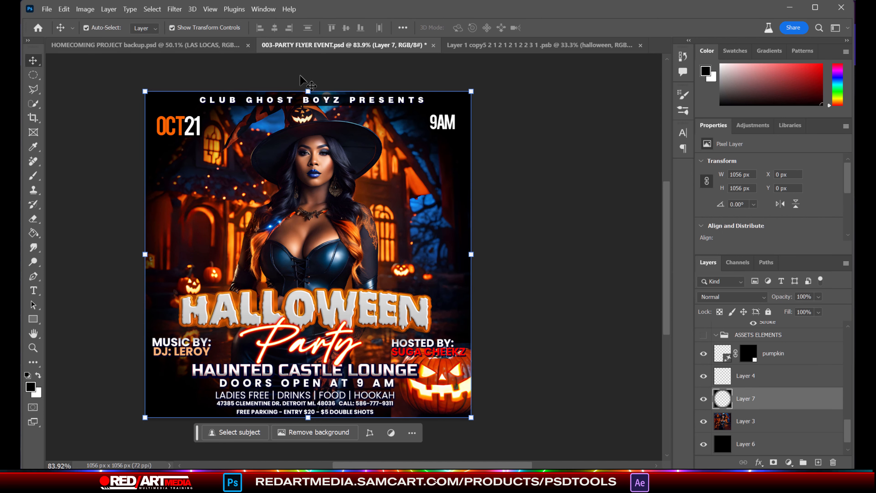
mouse_move(308, 90)
left_mouse_down()
mouse_move(309, 64)
mouse_move(310, 75)
left_mouse_up()
mouse_move(307, 419)
left_mouse_down()
mouse_move(307, 437)
mouse_move(306, 430)
left_mouse_up()
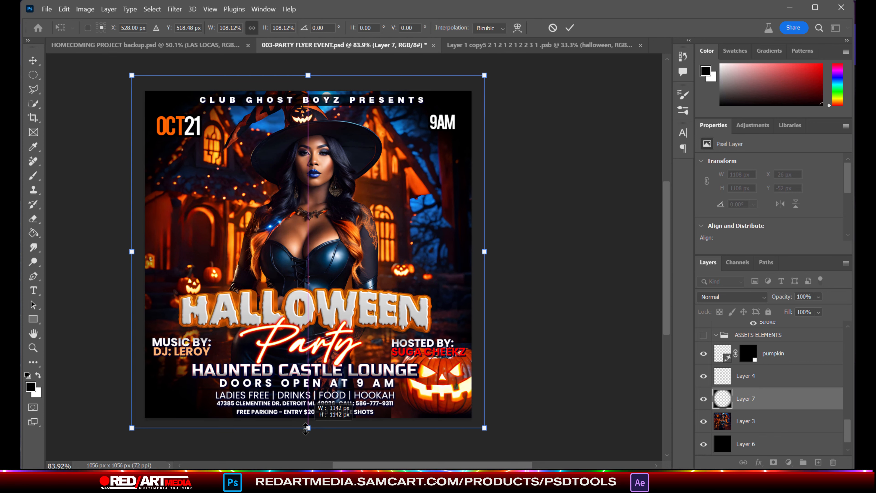
left_click_drag(487, 252, 493, 252)
key("Return")
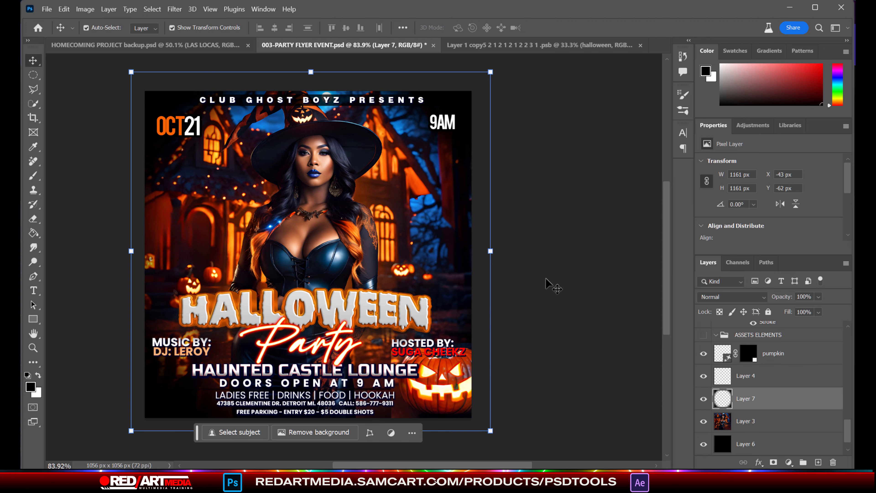
left_click(549, 280)
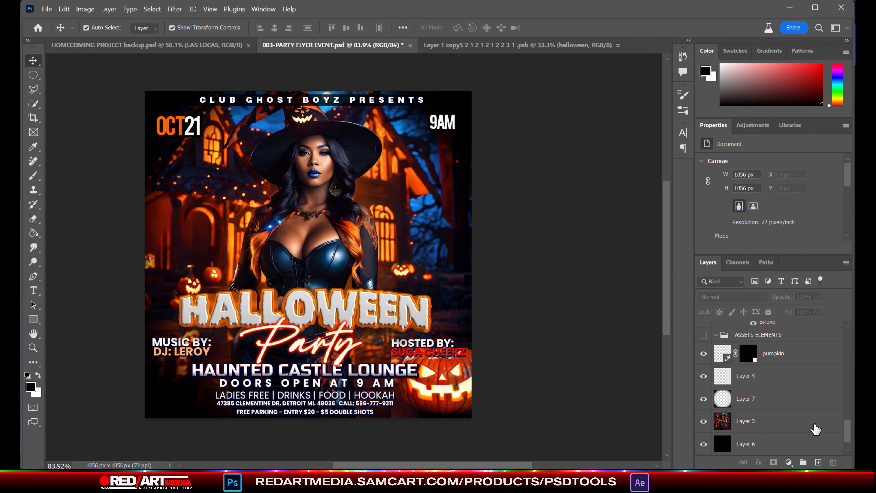
left_click(787, 429)
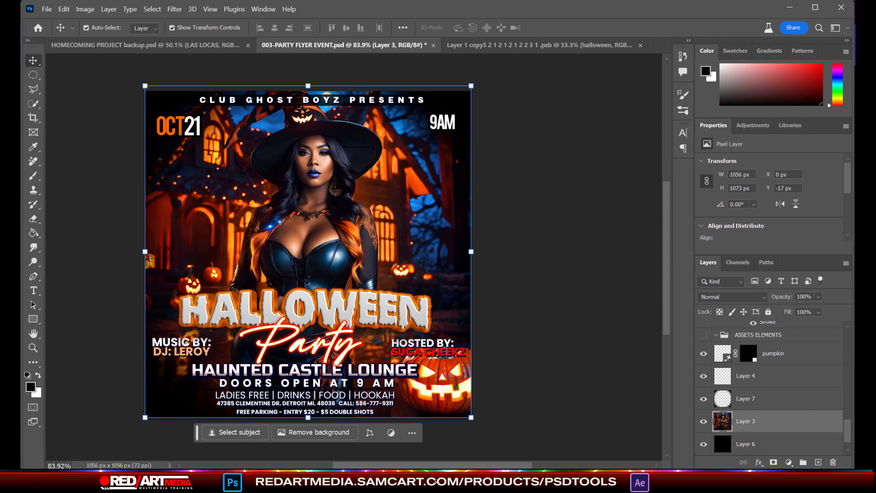
left_click(520, 48)
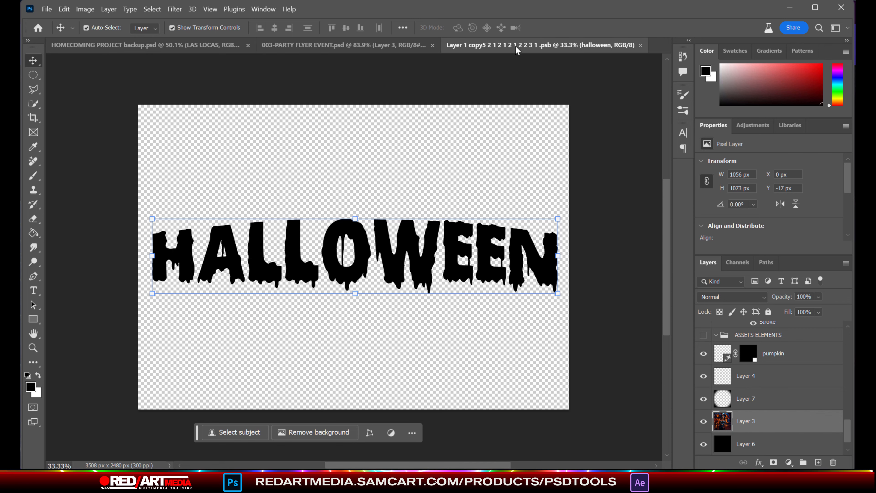
left_click(321, 48)
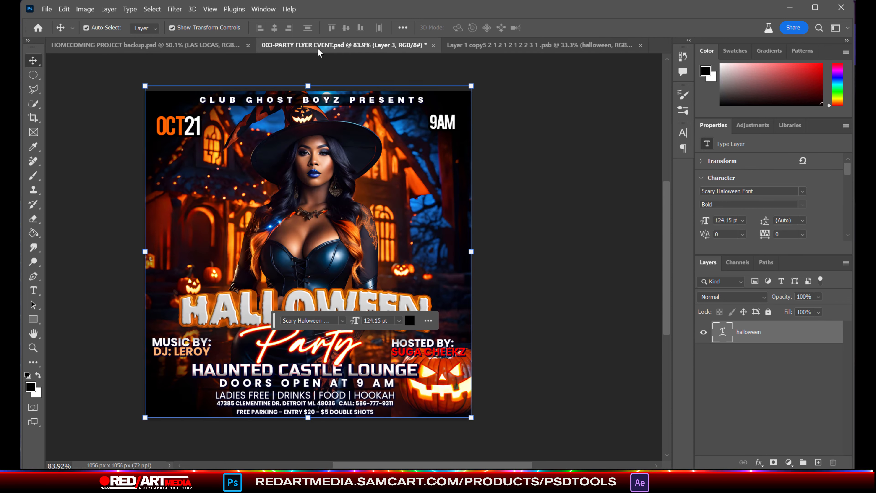
left_click(546, 383)
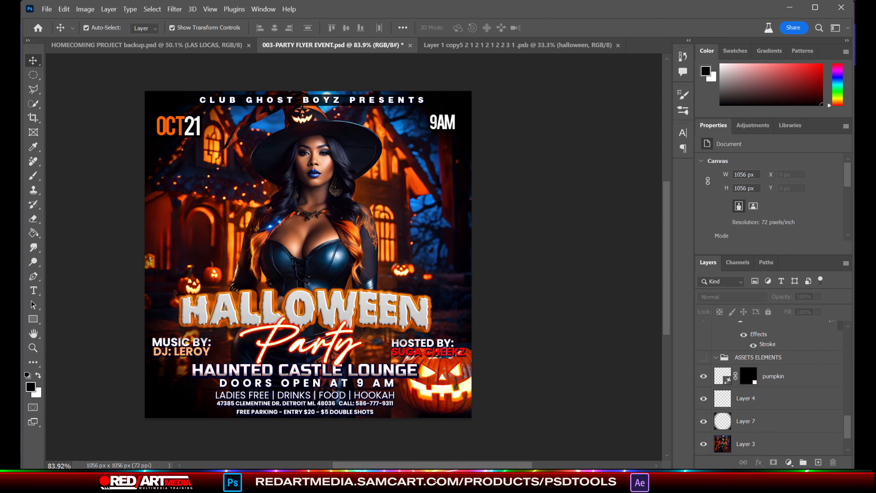
Switch to Playground AI in the browser and copy the full-size image of the blue-haired witch before the orange-lit porch
key("alt+Tab")
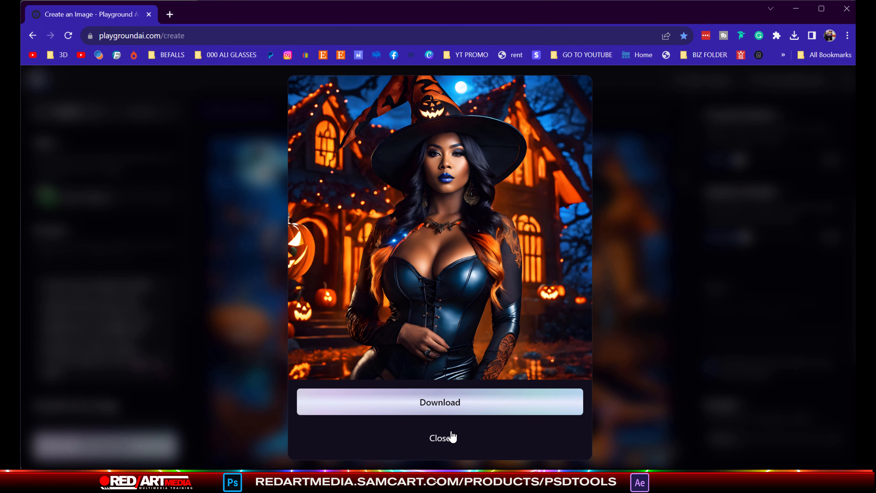
left_click(448, 440)
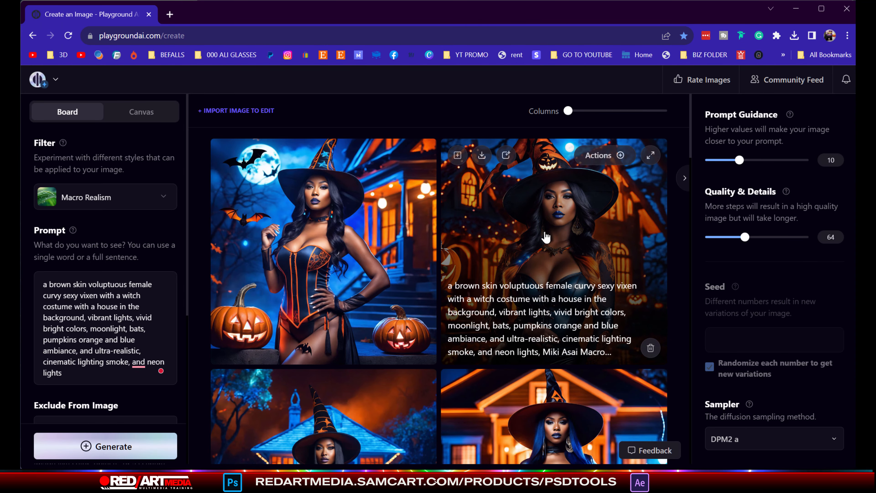
scroll(555, 270, "down", 5)
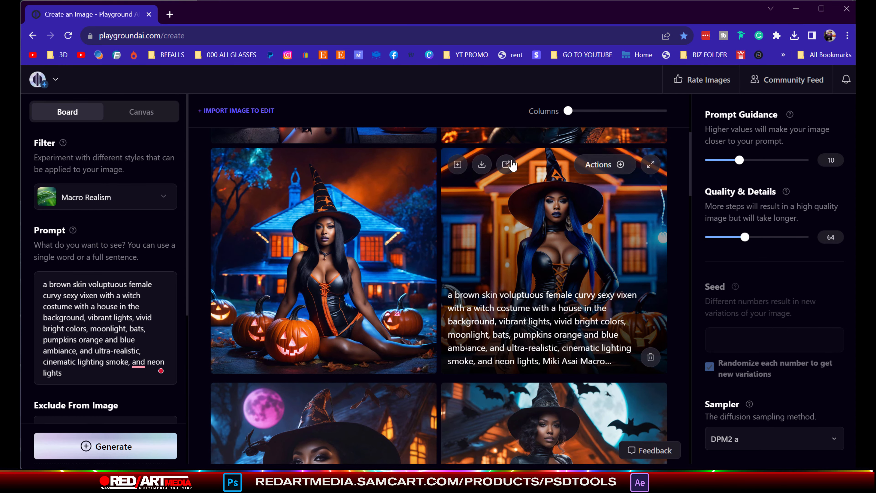
left_click(650, 165)
right_click(421, 198)
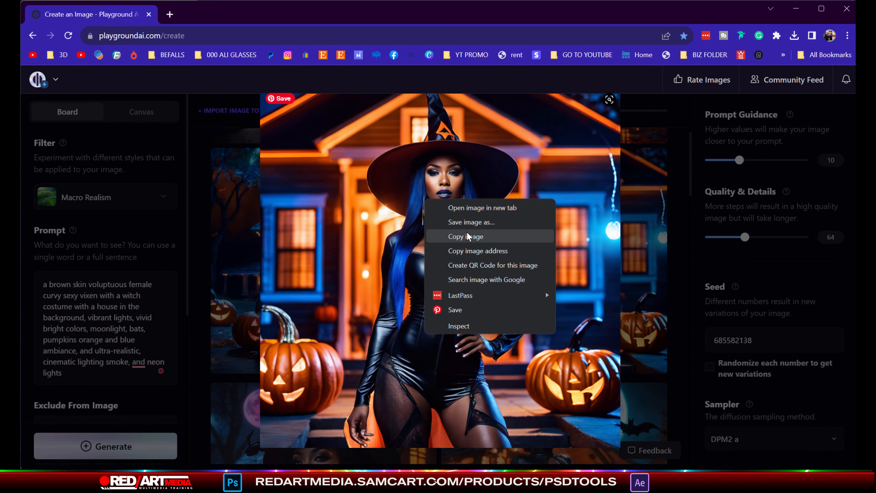
left_click(532, 240)
left_click(795, 10)
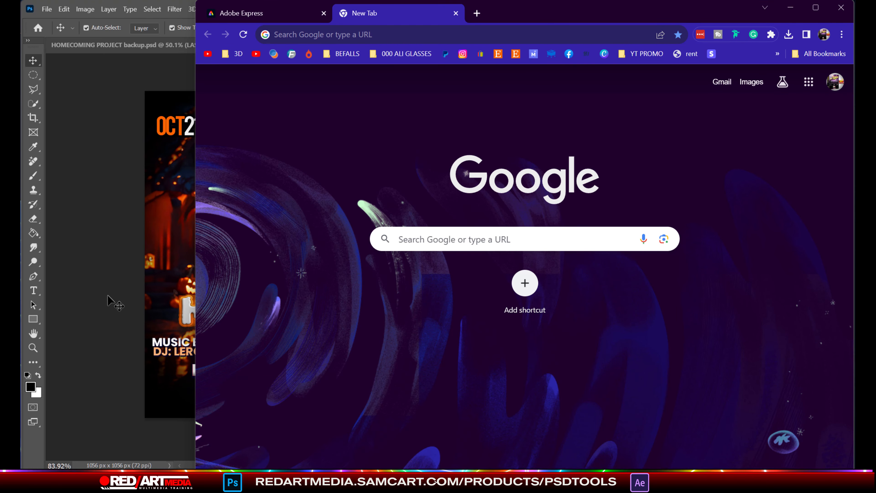
Return to the Photoshop flyer and paste the copied witch image directly above Layer 3
left_click(76, 382)
left_click(64, 9)
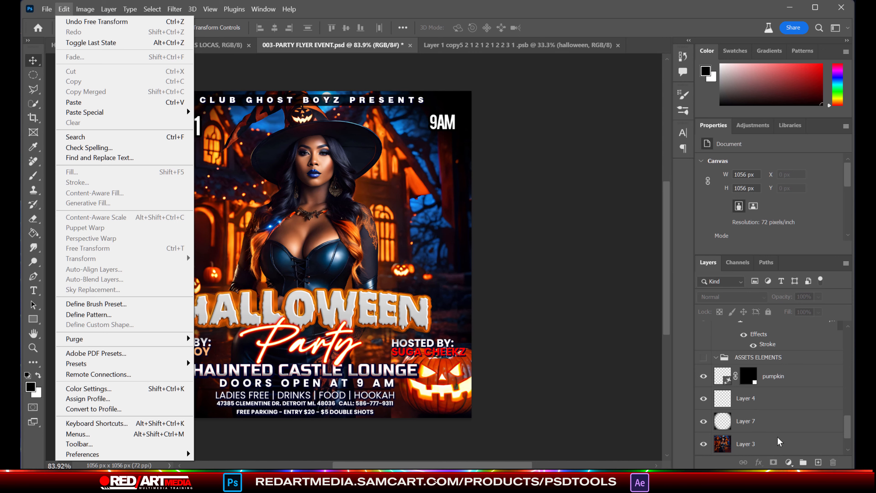
left_click(759, 442)
left_click(65, 9)
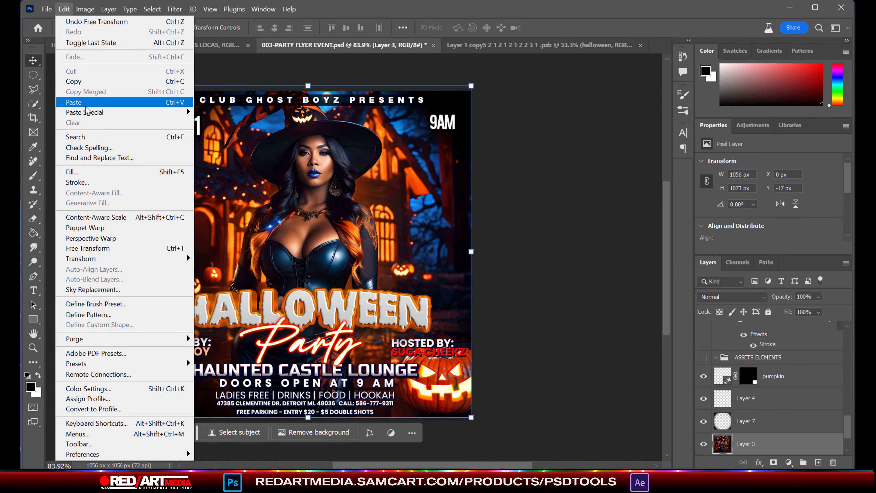
left_click(86, 103)
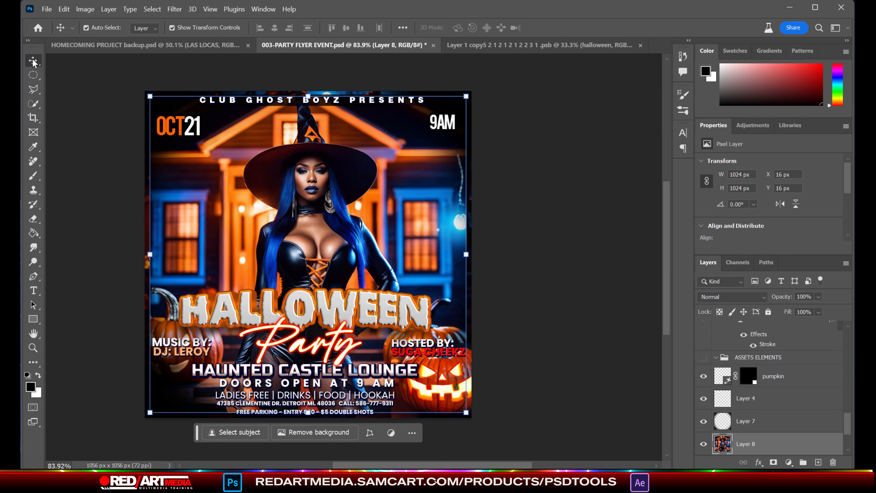
Scale the pasted witch image to about 1057 by 1057 px to cover the canvas, then deselect it
left_click_drag(314, 93, 314, 87)
left_click_drag(308, 413, 309, 416)
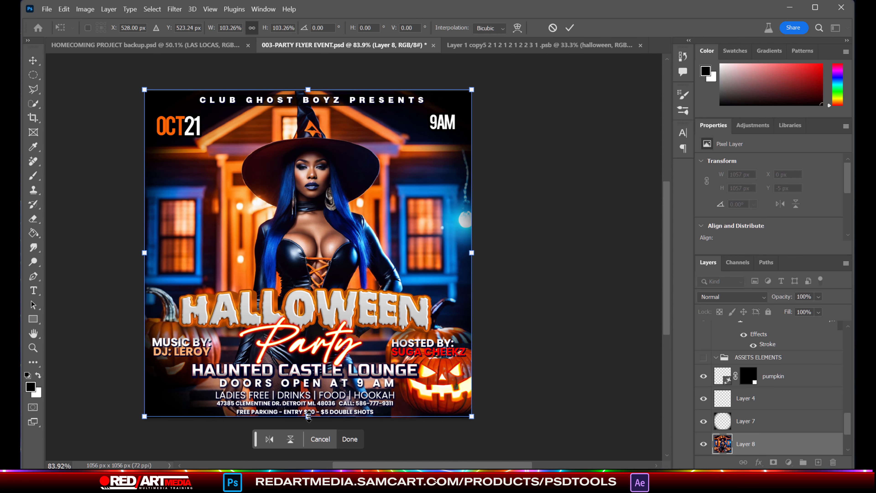
key("Return")
left_click(554, 251)
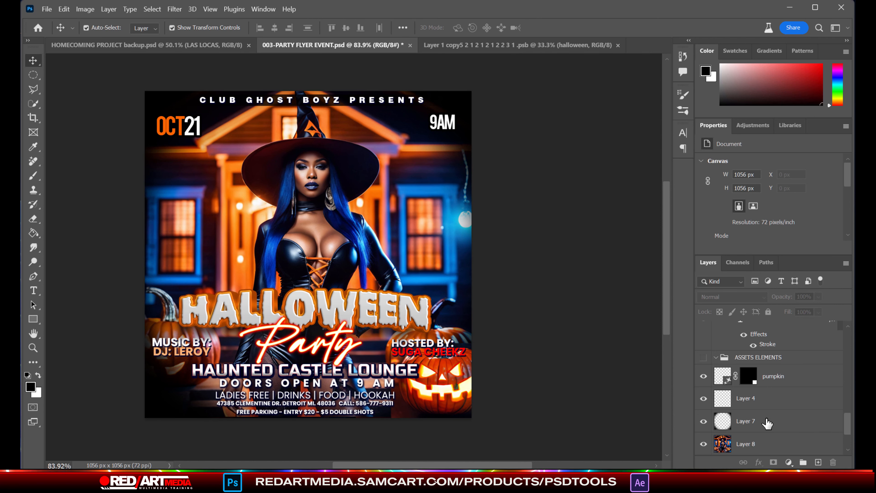
Compare the new witch background with and without the Layer 7 vignette
scroll(793, 425, "down", 3)
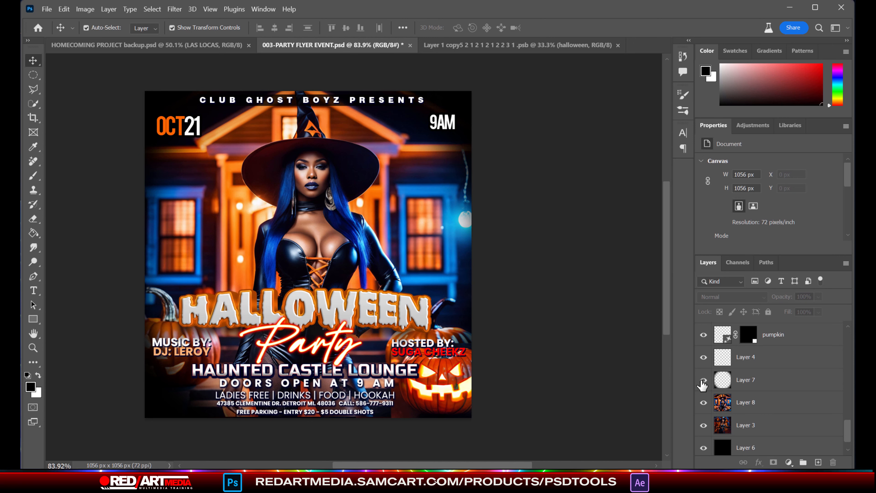
left_click(703, 381)
left_click(704, 380)
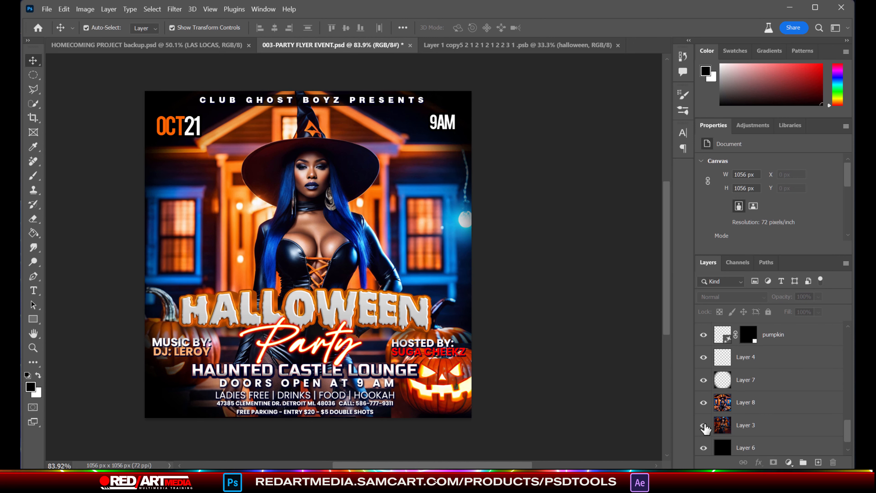